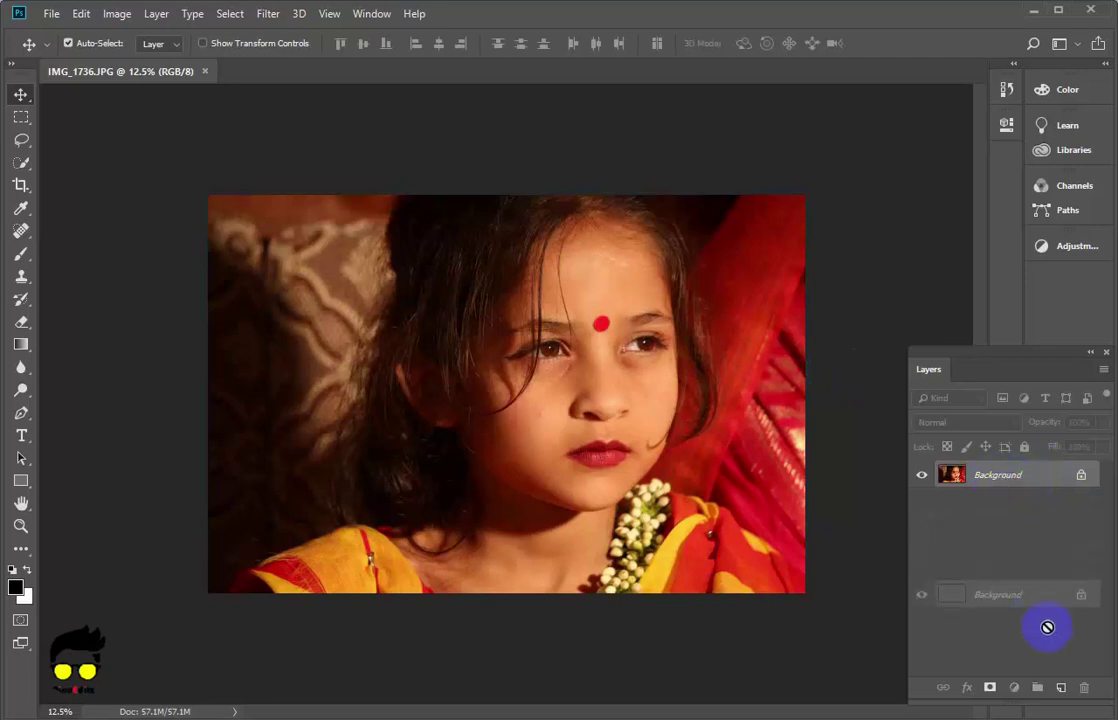
Step: Duplicate the Background layer and rename the copy 'Texture'
left_click_drag(1035, 536, 1061, 687)
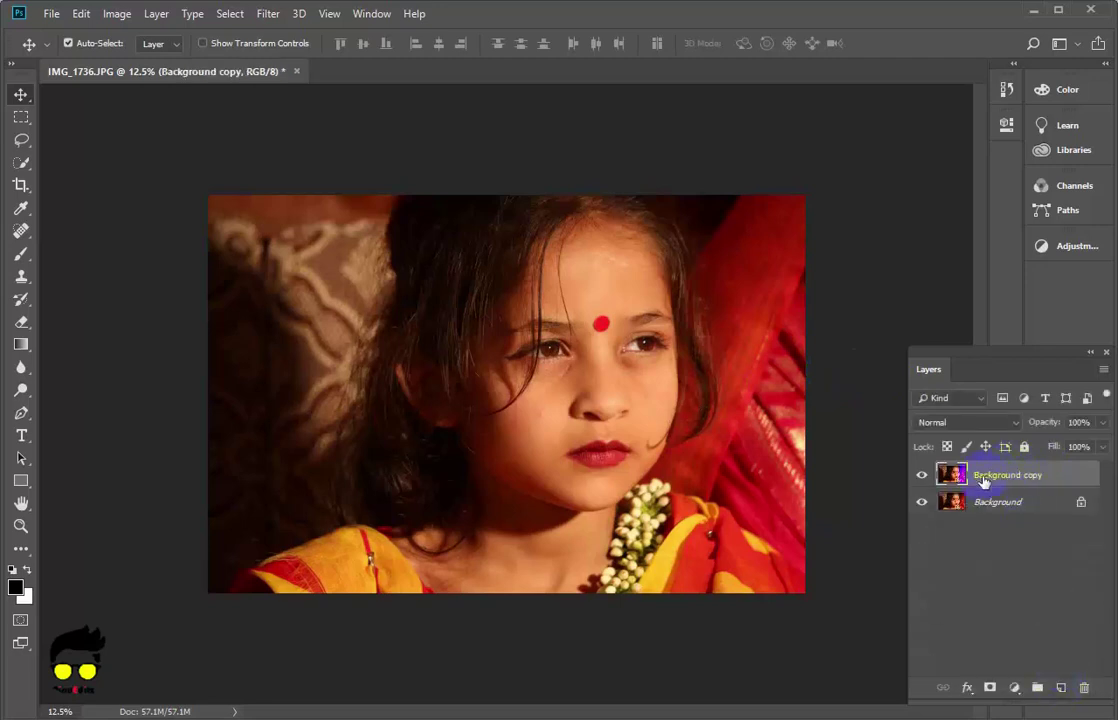
left_click(984, 478)
double_click(1000, 478)
type("Texture")
key("Return")
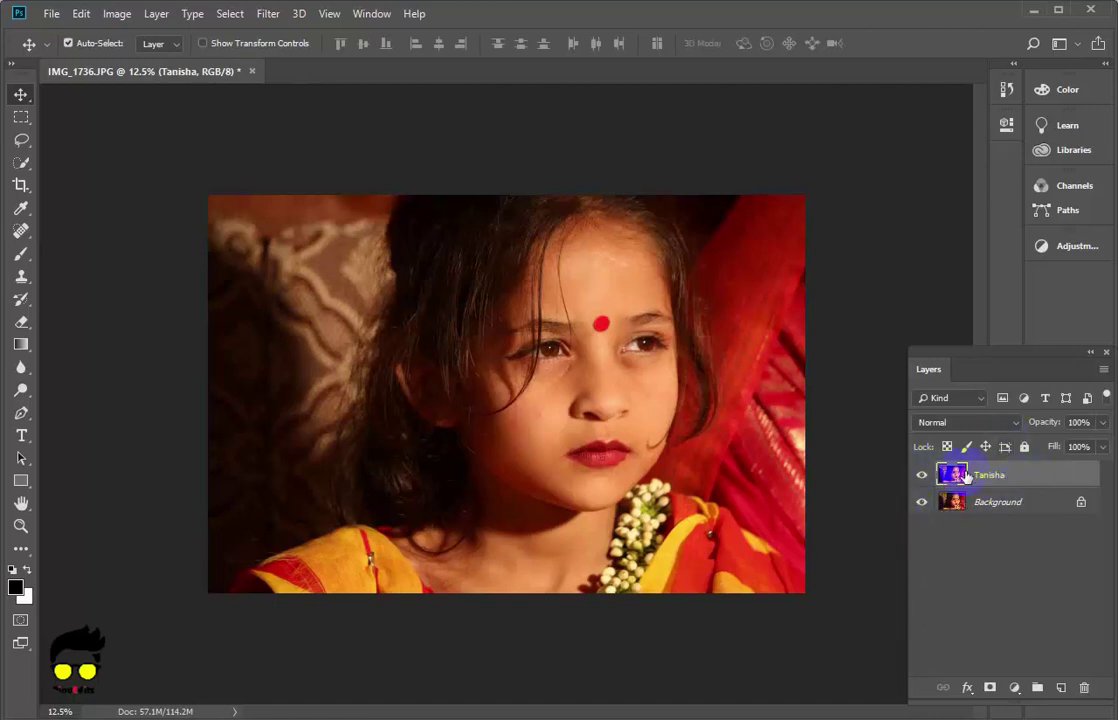
left_click(268, 14)
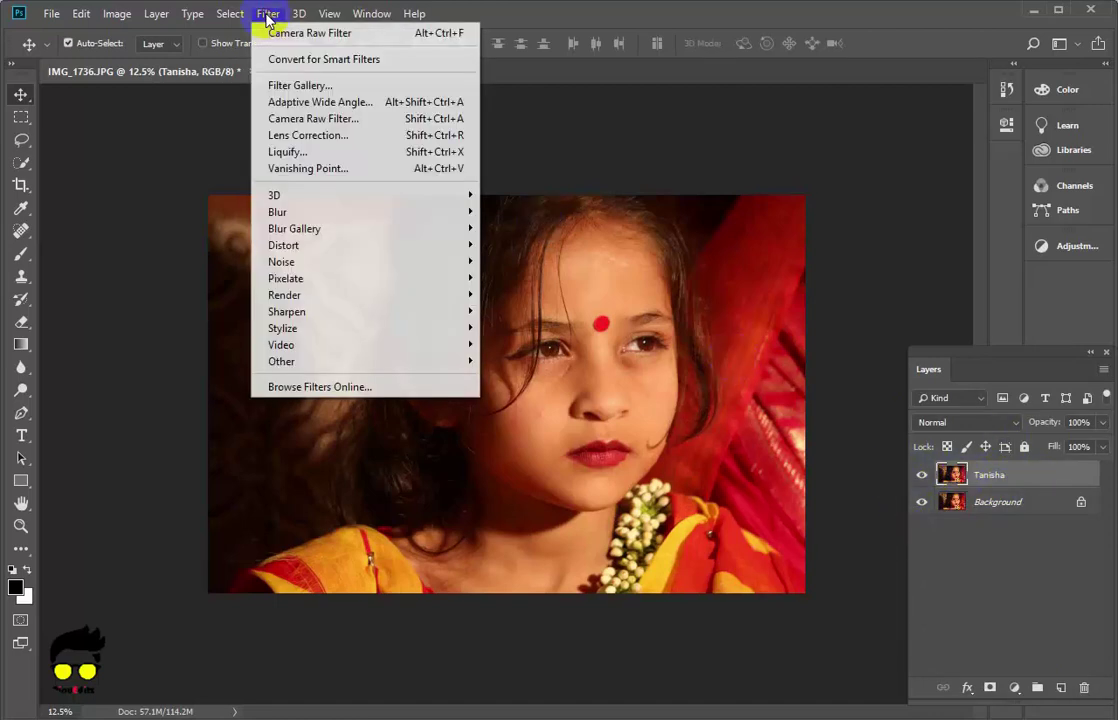
Step: Apply a Camera Raw Filter with Temperature -50, Whites -100, Blacks -18 and Shadows +64
left_click(399, 124)
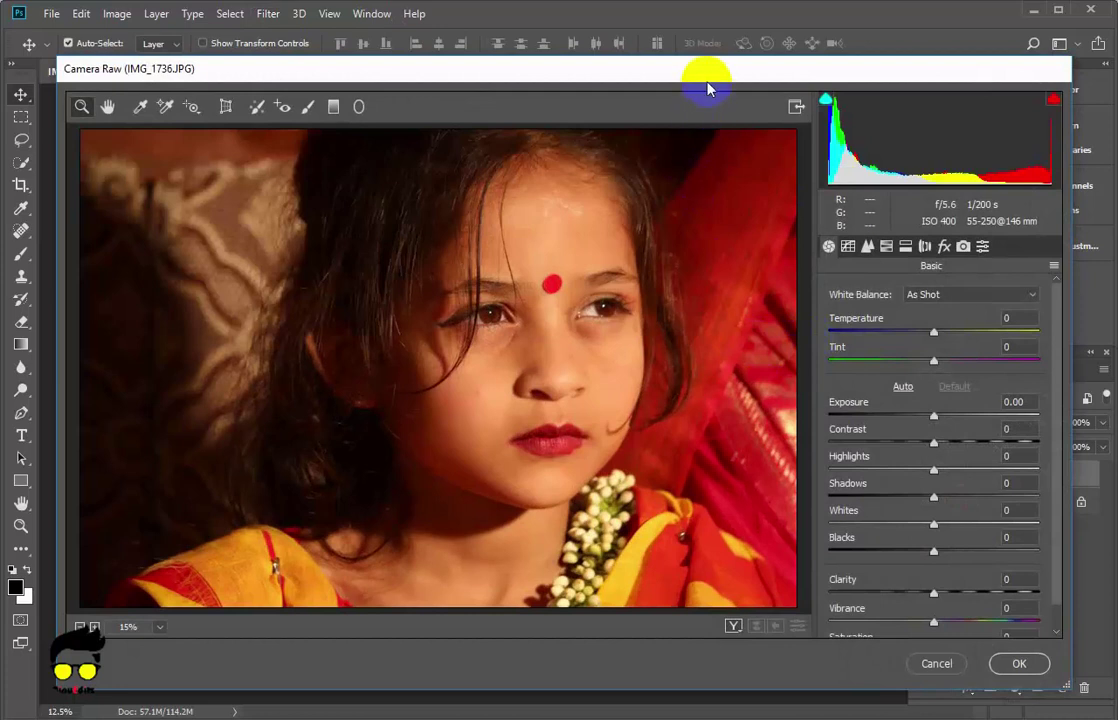
left_click_drag(933, 332, 878, 342)
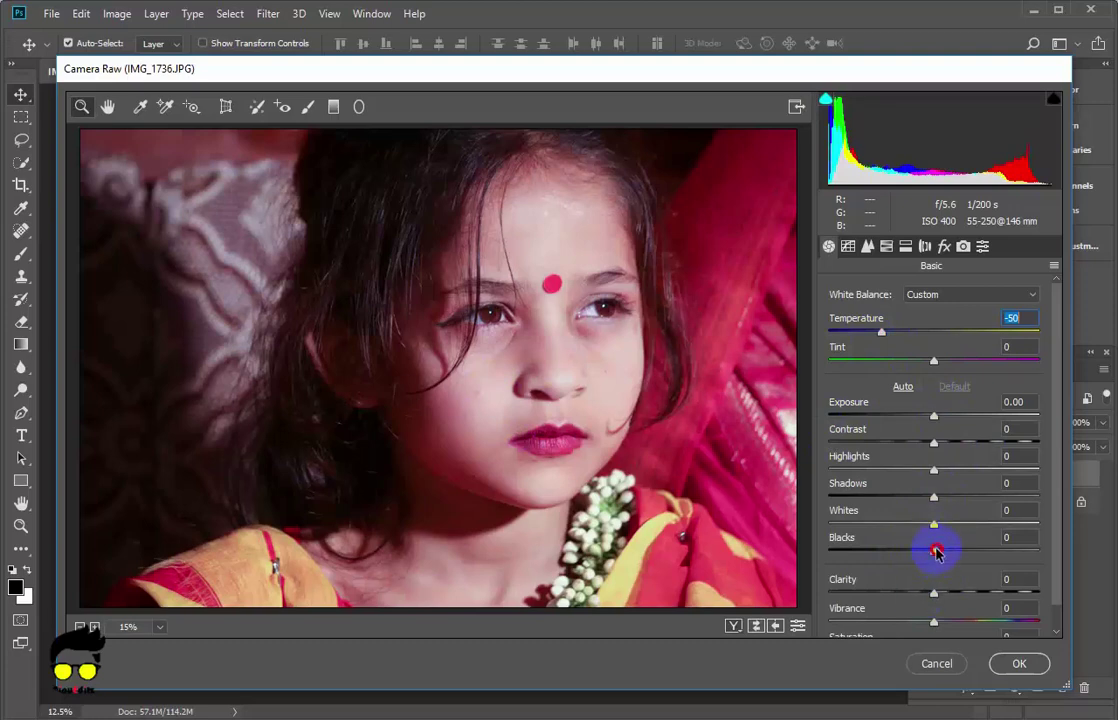
left_click_drag(936, 553, 1068, 553)
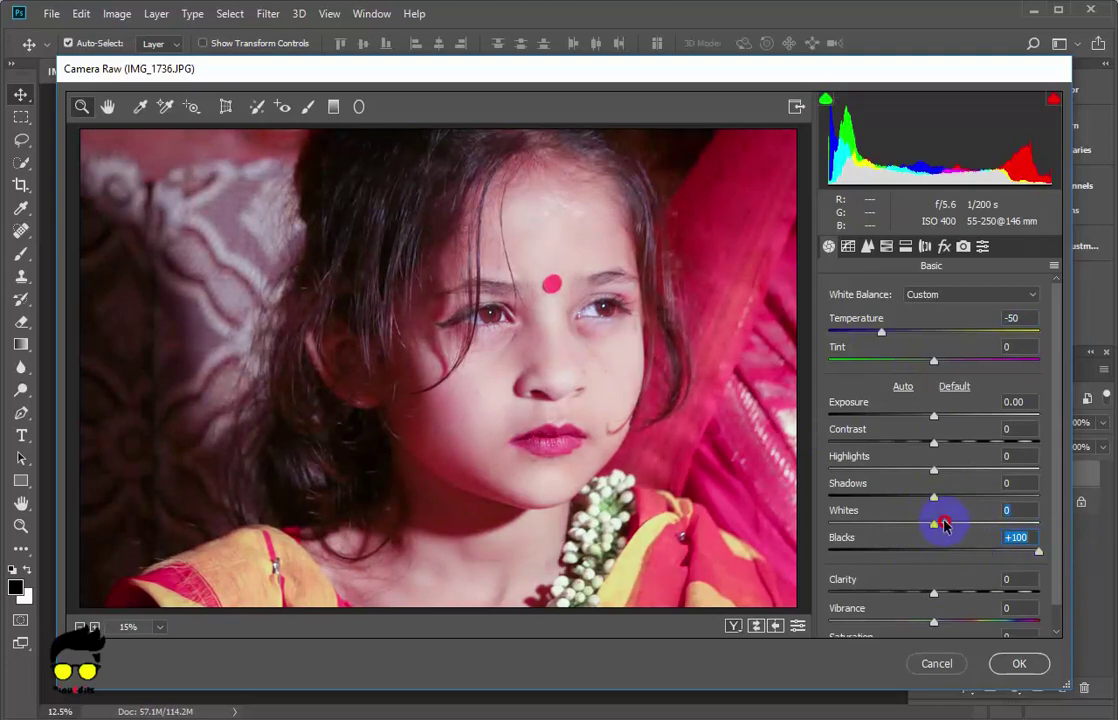
mouse_move(936, 523)
left_mouse_down()
mouse_move(850, 535)
mouse_move(690, 465)
left_mouse_up()
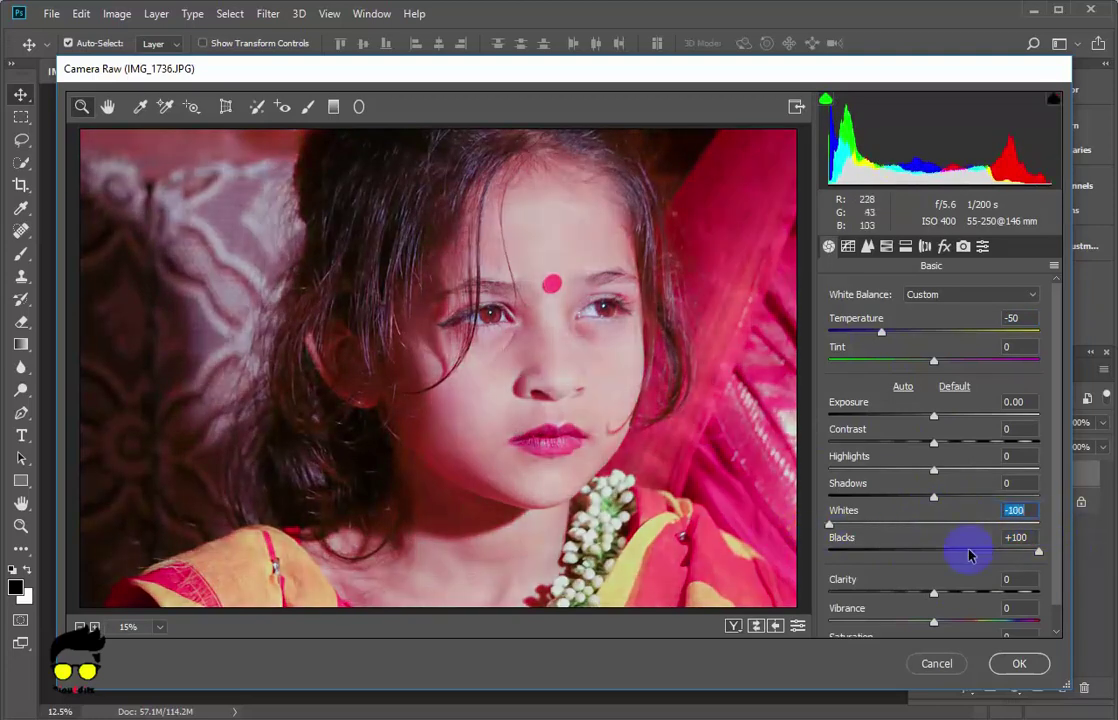
mouse_move(1036, 551)
left_mouse_down()
mouse_move(990, 555)
mouse_move(1100, 551)
mouse_move(883, 564)
mouse_move(909, 563)
left_mouse_up()
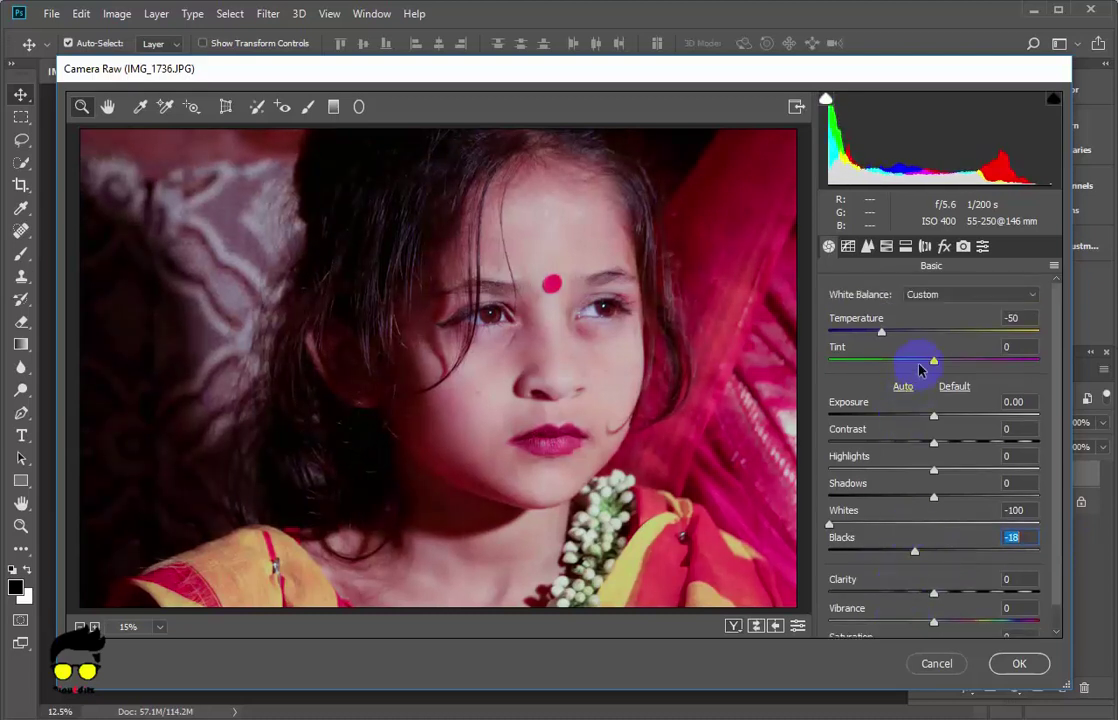
scroll(919, 500, "down", 1)
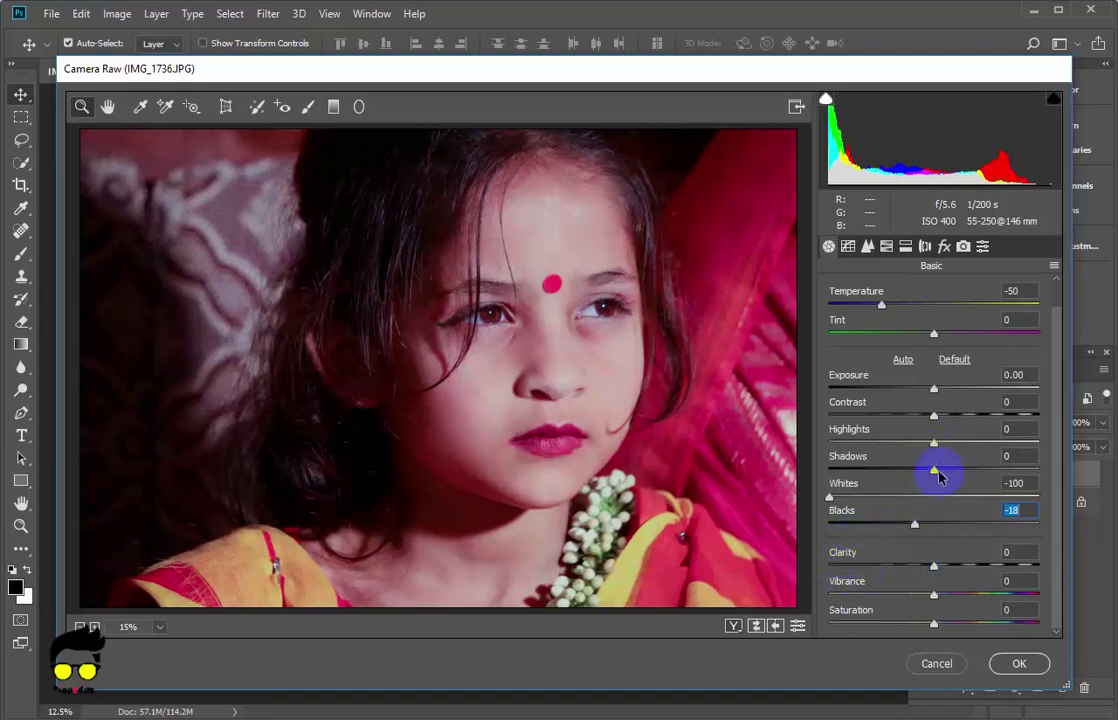
left_click_drag(938, 475, 998, 476)
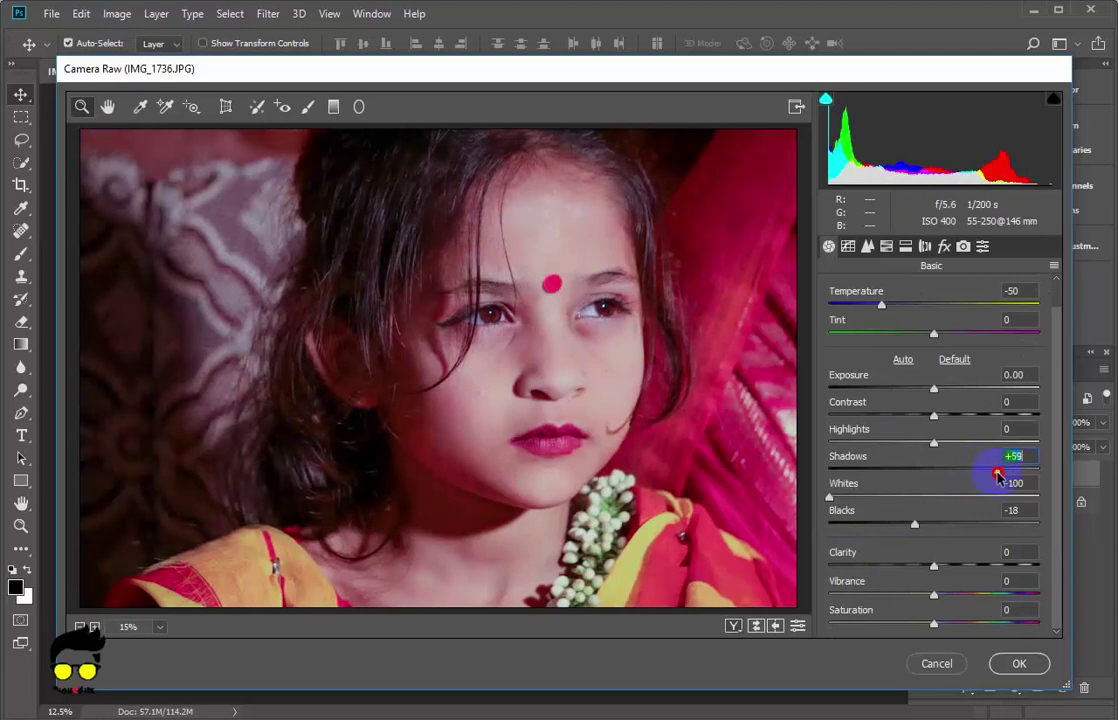
left_click_drag(1003, 476, 1006, 476)
scroll(912, 535, "up", 1)
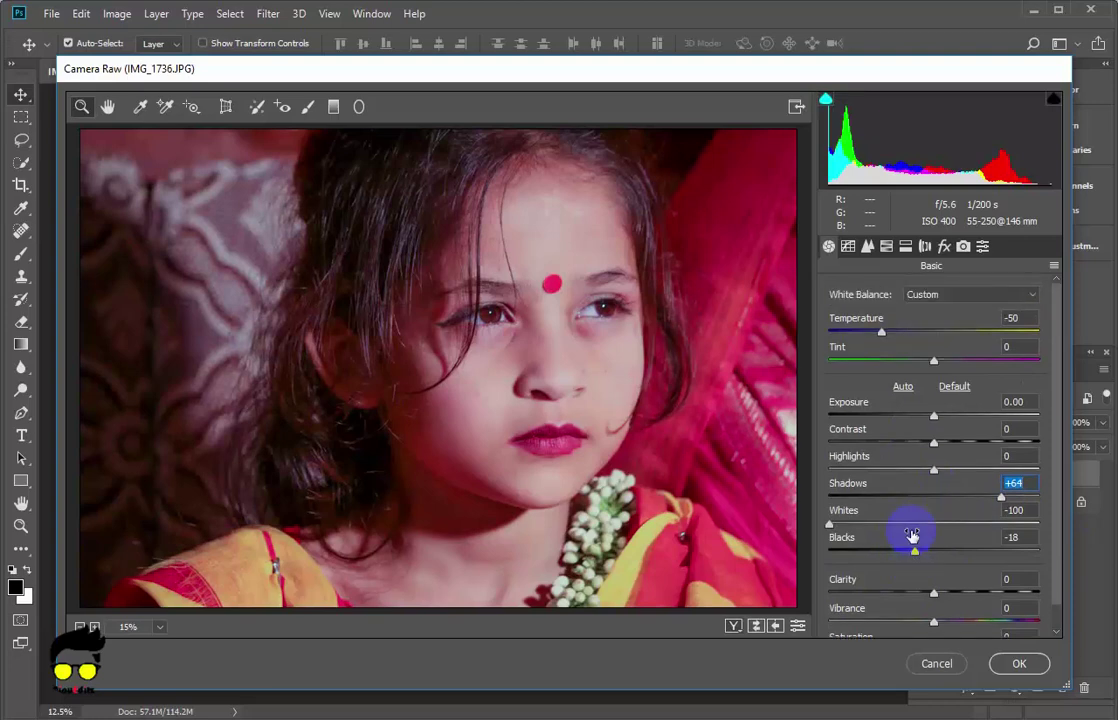
scroll(958, 413, "down", 1)
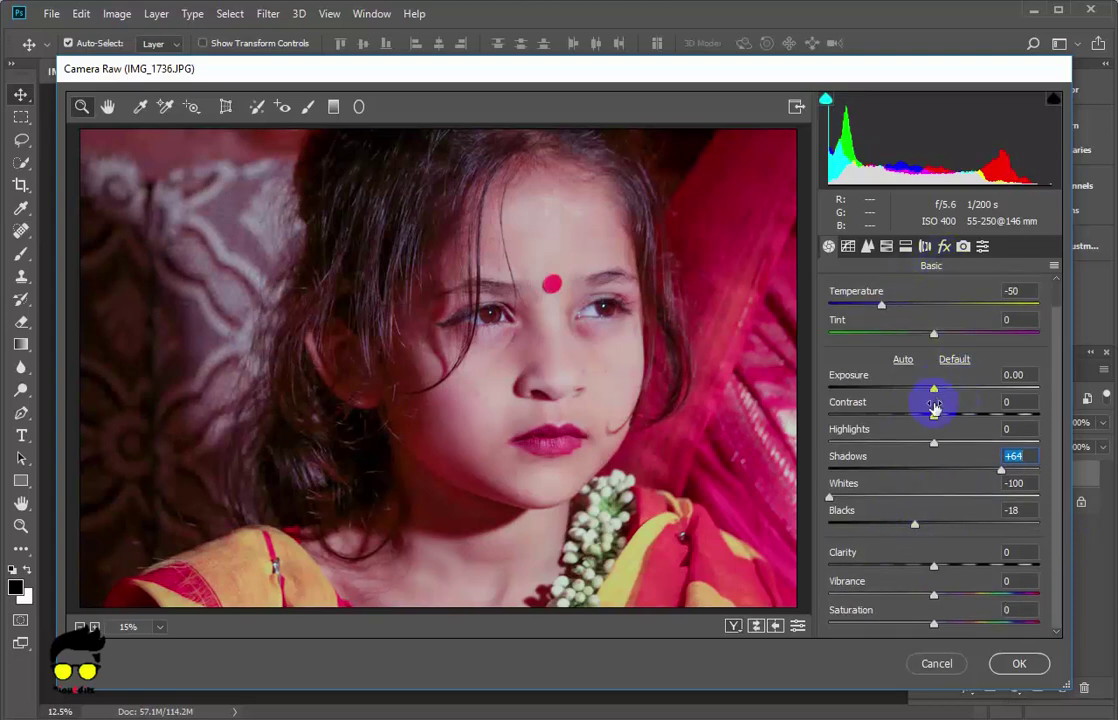
left_click(1019, 664)
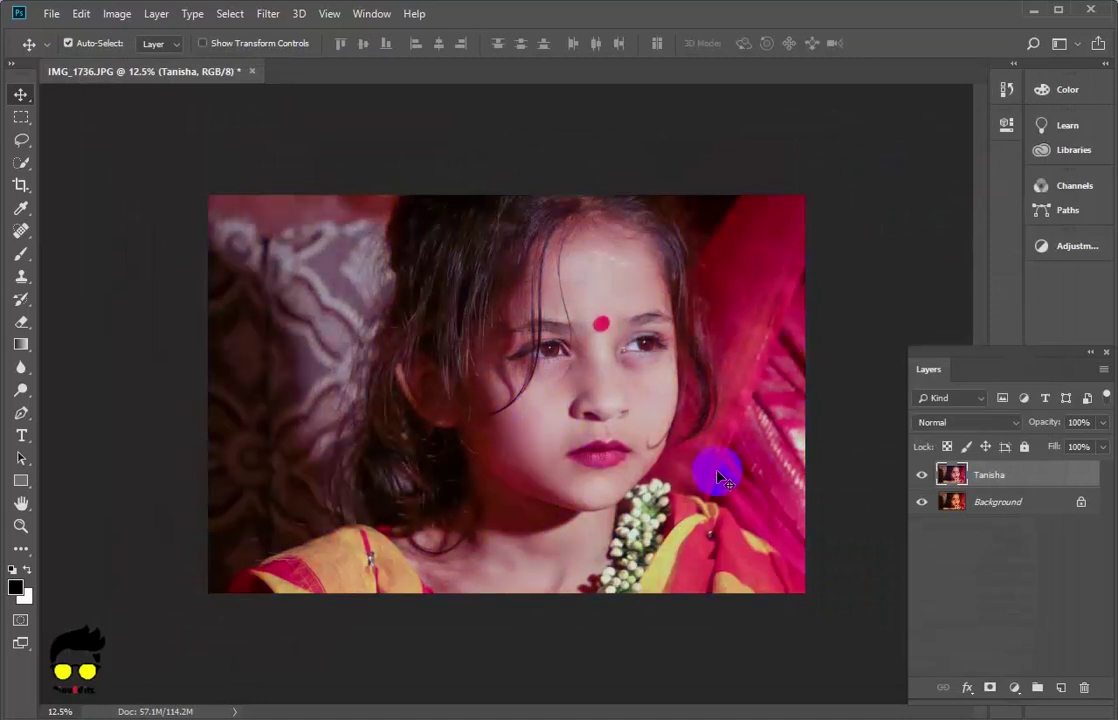
Step: Compare the graded layer against the original, then duplicate it
left_click(922, 475)
left_click(922, 476)
left_click_drag(1013, 478, 1061, 687)
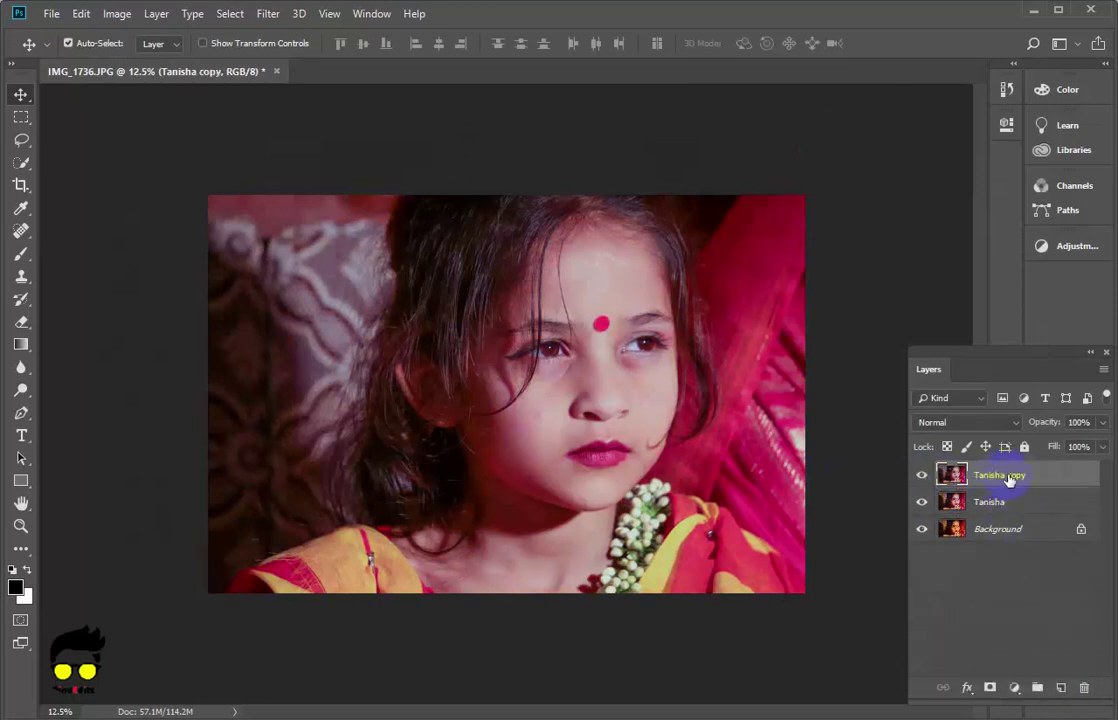
left_click(569, 441)
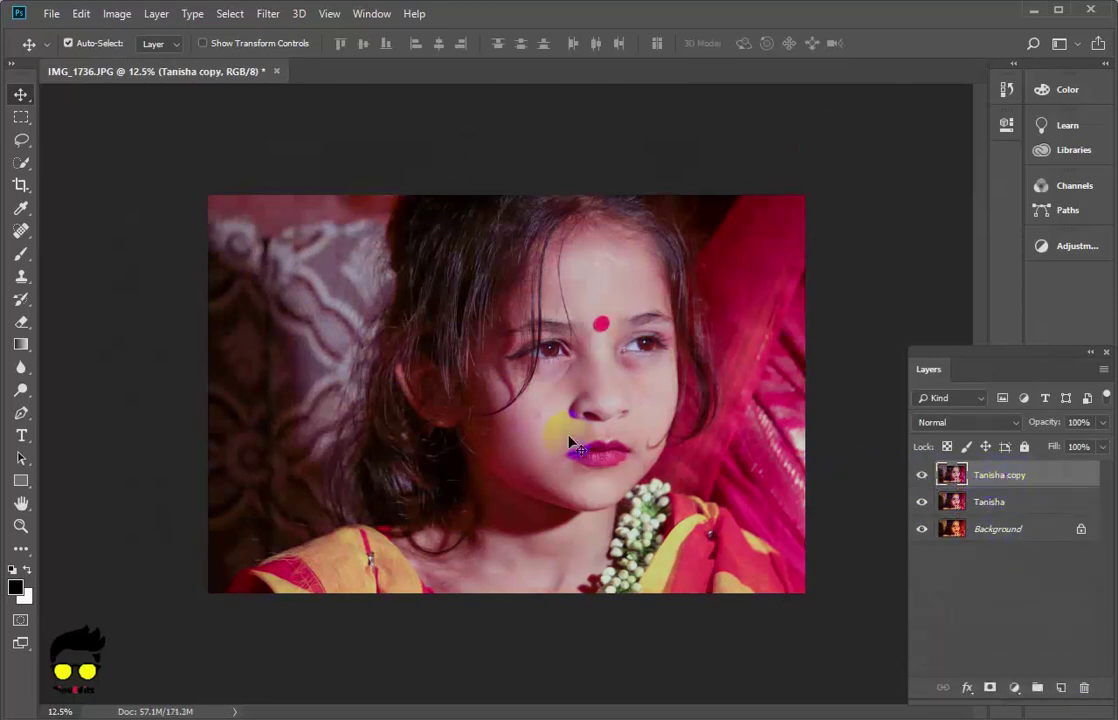
left_click(527, 402)
left_click(600, 400, "alt")
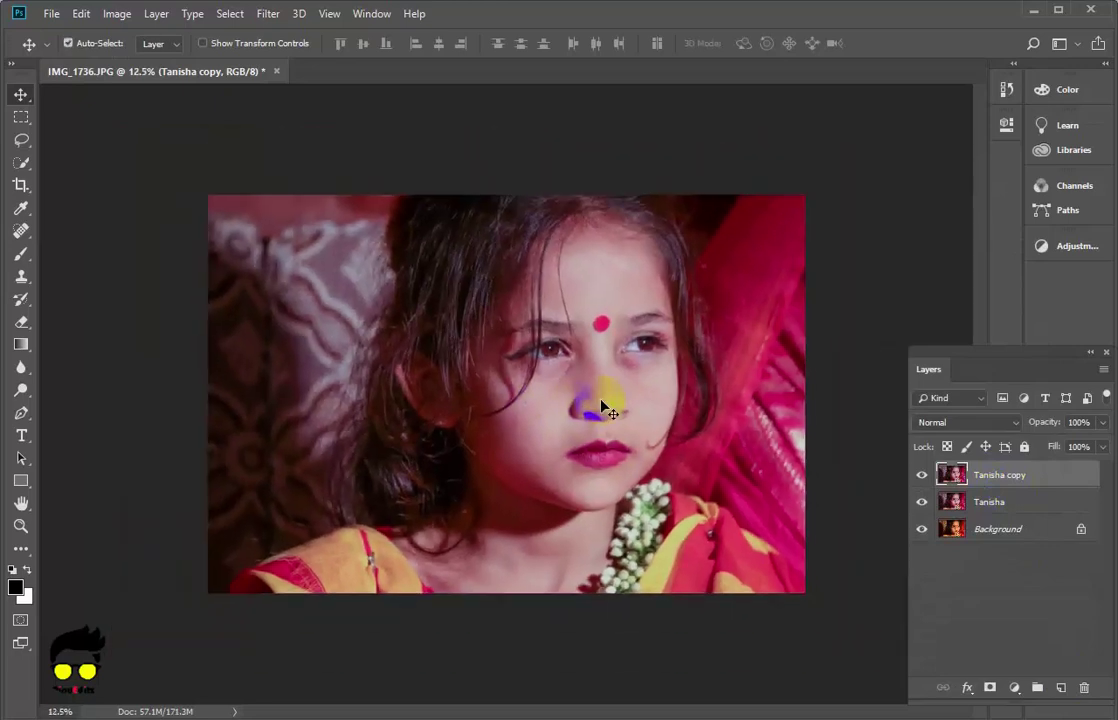
Step: Quick-select the girl's face, hair and upper body, shrinking the brush to 90 for edges
left_click(18, 160)
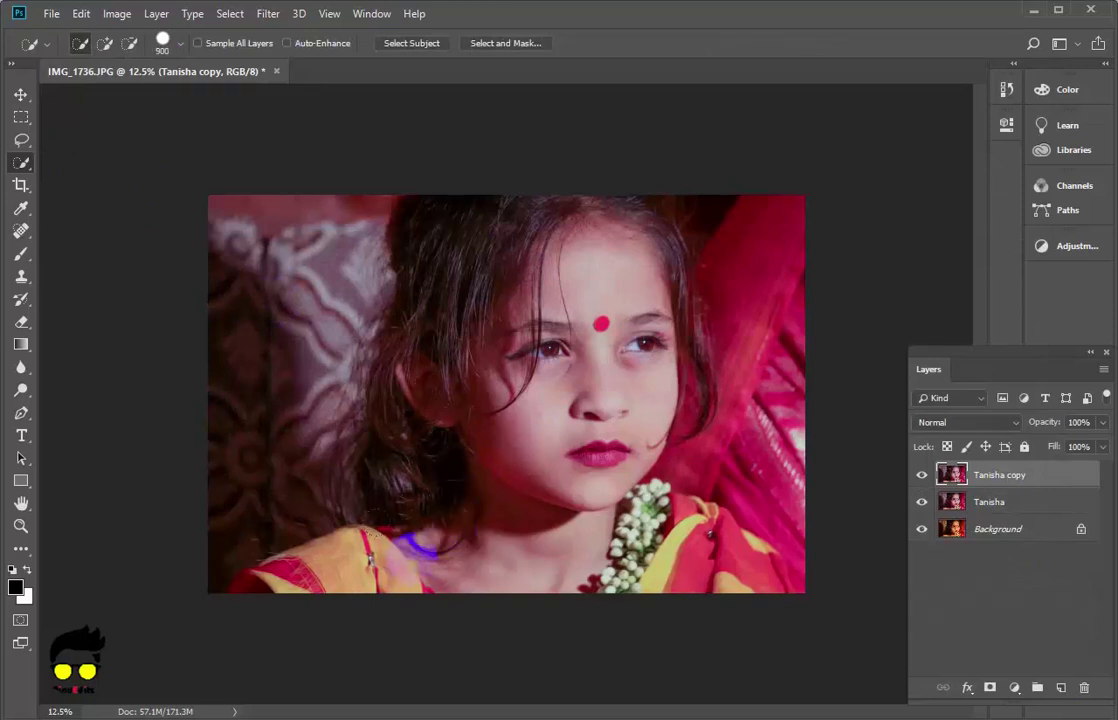
mouse_move(568, 373)
left_mouse_down()
mouse_move(541, 307)
mouse_move(445, 215)
mouse_move(414, 389)
mouse_move(344, 569)
mouse_move(263, 597)
mouse_move(369, 594)
mouse_move(630, 540)
mouse_move(642, 520)
mouse_move(706, 531)
mouse_move(744, 591)
mouse_move(781, 597)
mouse_move(745, 566)
mouse_move(644, 589)
mouse_move(620, 555)
left_mouse_up()
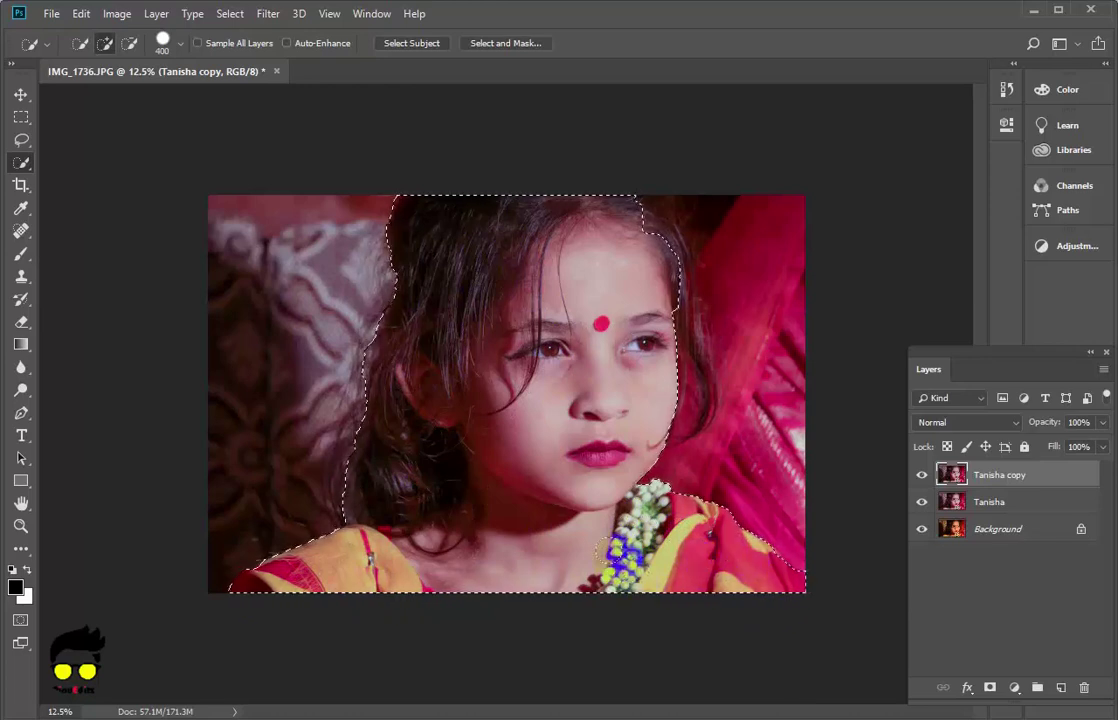
mouse_move(611, 250)
left_mouse_down()
mouse_move(656, 230)
mouse_move(667, 256)
mouse_move(741, 210)
mouse_move(721, 204)
mouse_move(719, 242)
mouse_move(672, 283)
left_mouse_up()
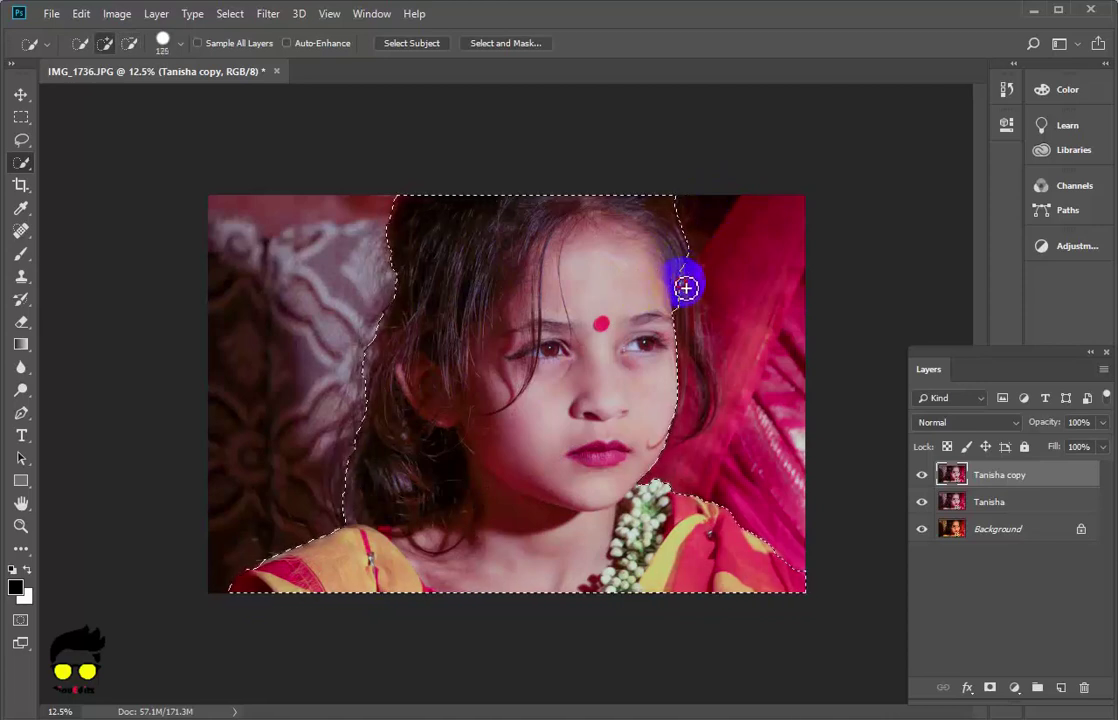
mouse_move(685, 288)
left_mouse_down()
mouse_move(711, 387)
mouse_move(692, 415)
mouse_move(706, 457)
mouse_move(716, 424)
mouse_move(700, 430)
left_mouse_up()
key("bracketleft")
key("bracketleft")
mouse_move(665, 236)
left_mouse_down()
mouse_move(680, 223)
mouse_move(650, 220)
left_mouse_up()
left_click_drag(362, 430, 340, 520)
left_click(330, 617)
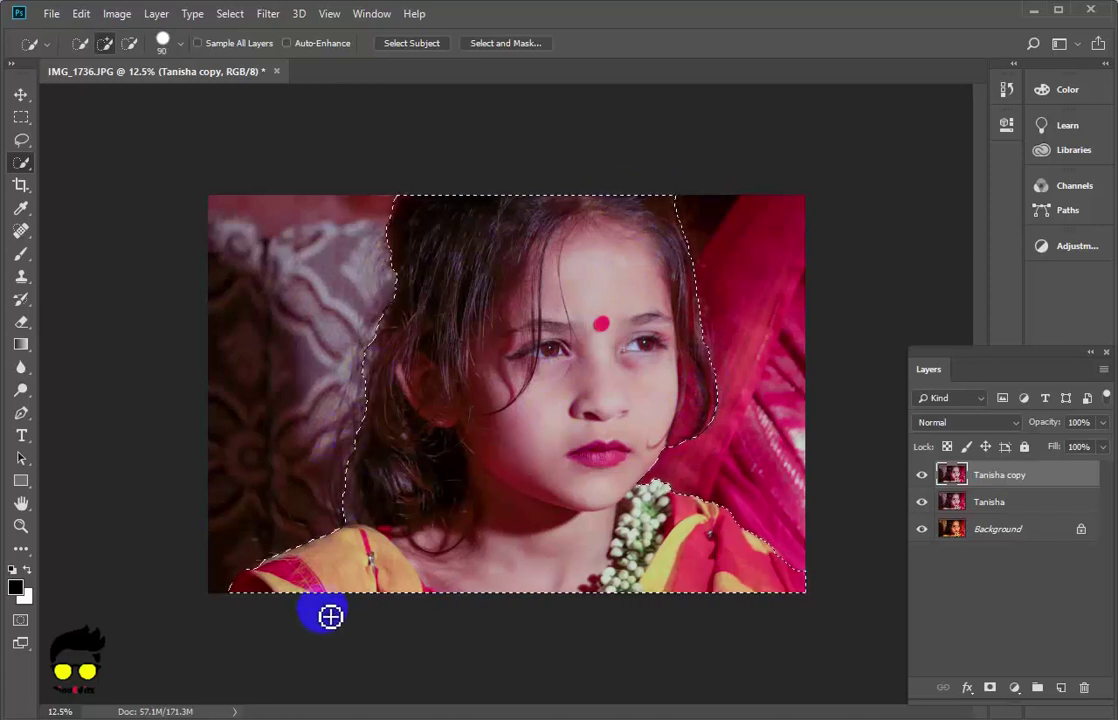
left_click_drag(330, 617, 250, 568)
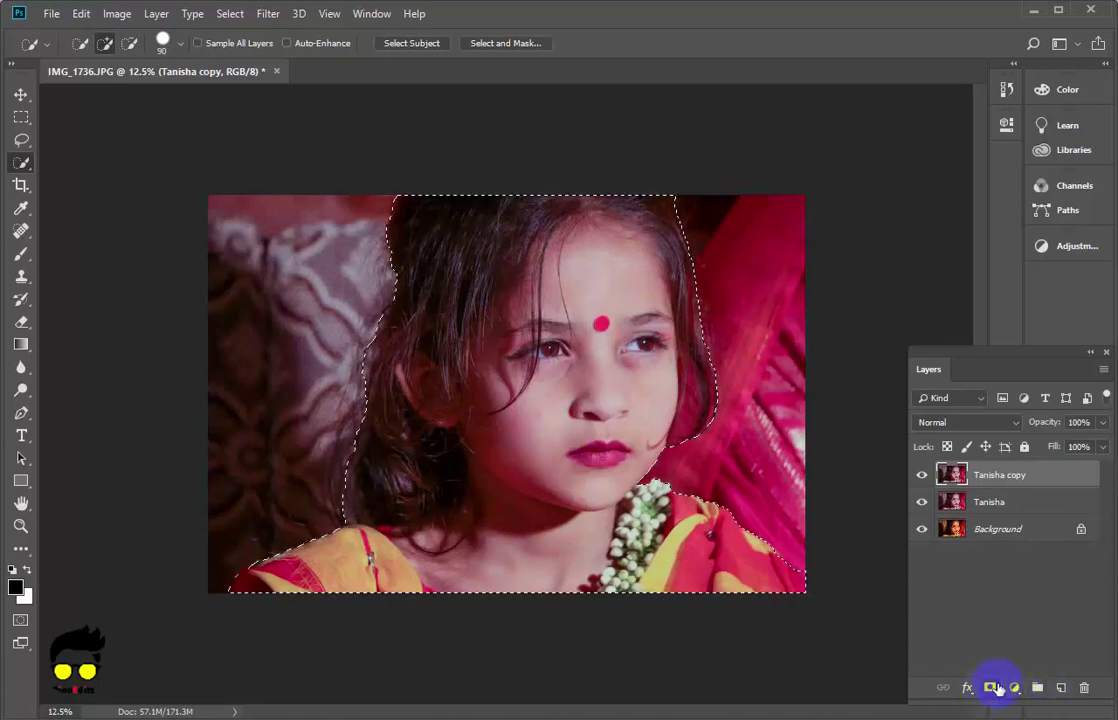
Step: Mask the top copy to the selected girl and hide the lower layers to check the cutout
left_click(997, 689)
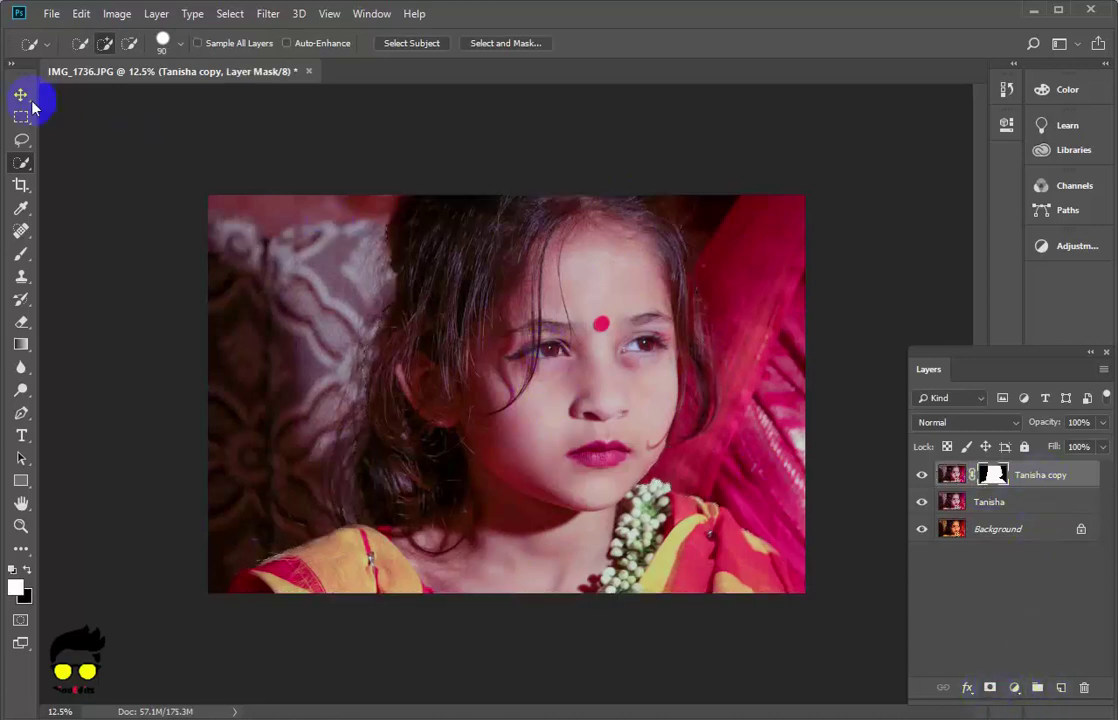
left_click(20, 95)
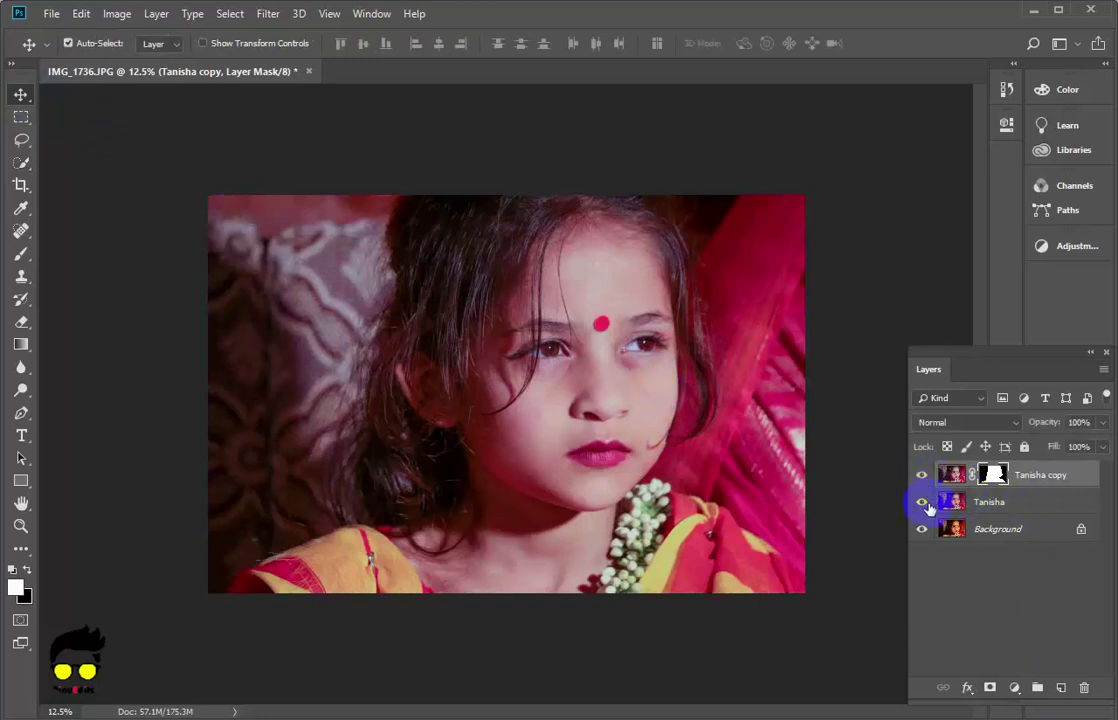
left_click(921, 502)
left_click(921, 529)
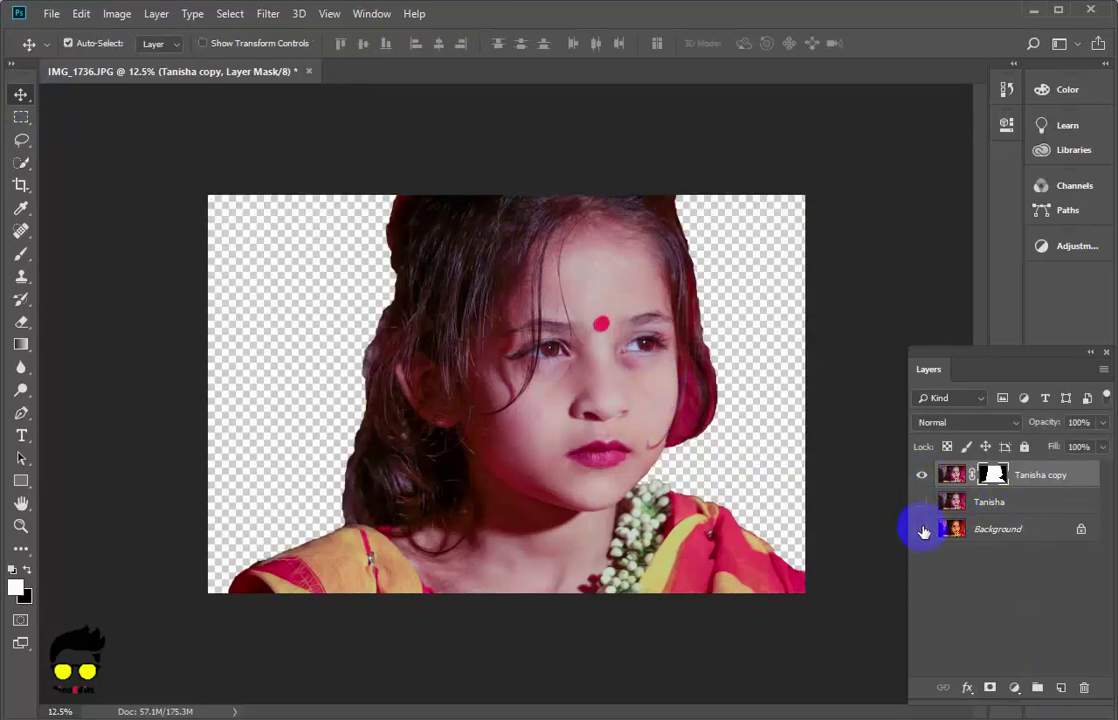
left_click(921, 529)
left_click(921, 502)
left_click(951, 474)
left_click(993, 475)
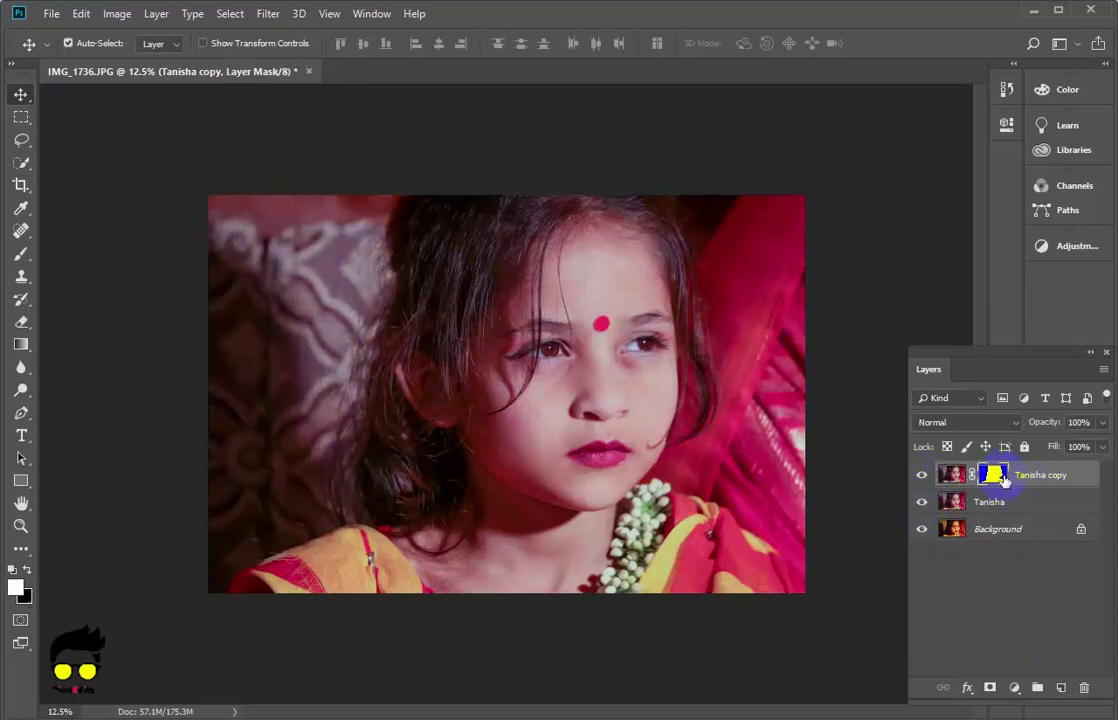
Step: Apply the layer mask permanently to the cutout layer
right_click(1005, 485)
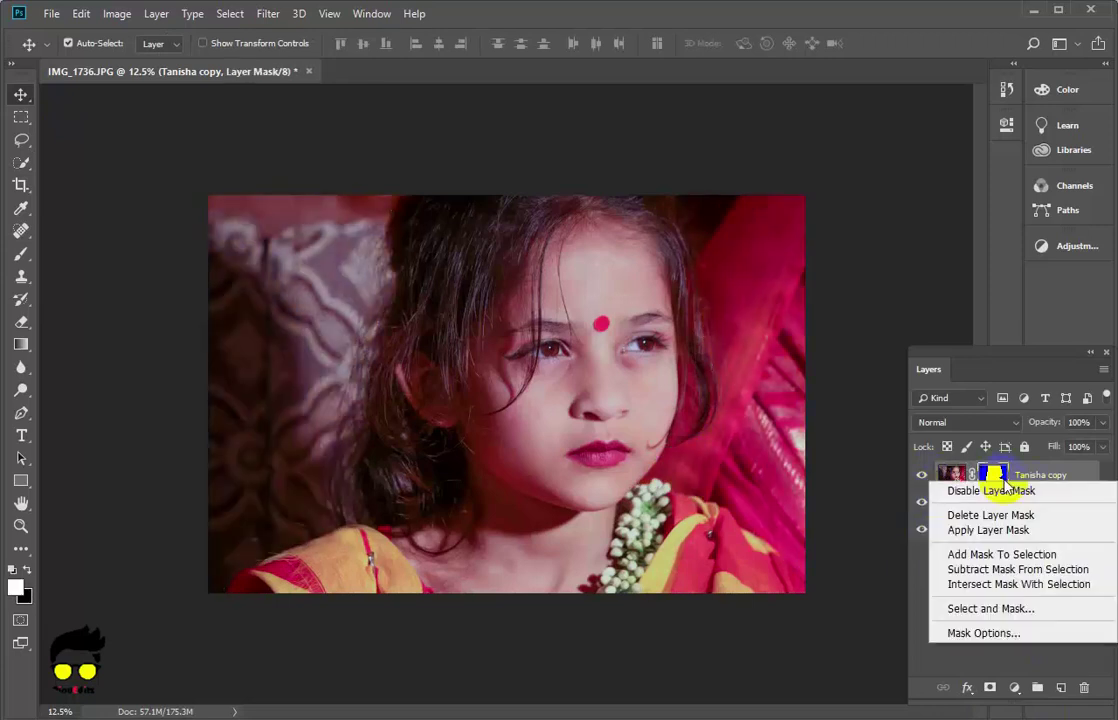
left_click(1010, 530)
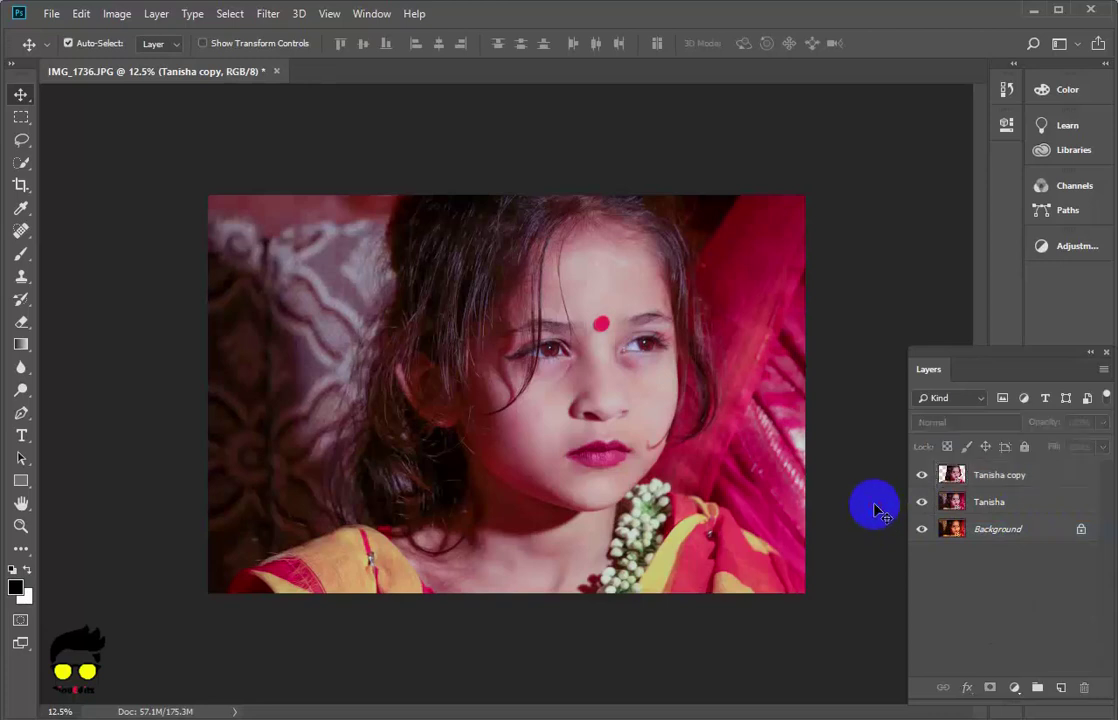
left_click(989, 503)
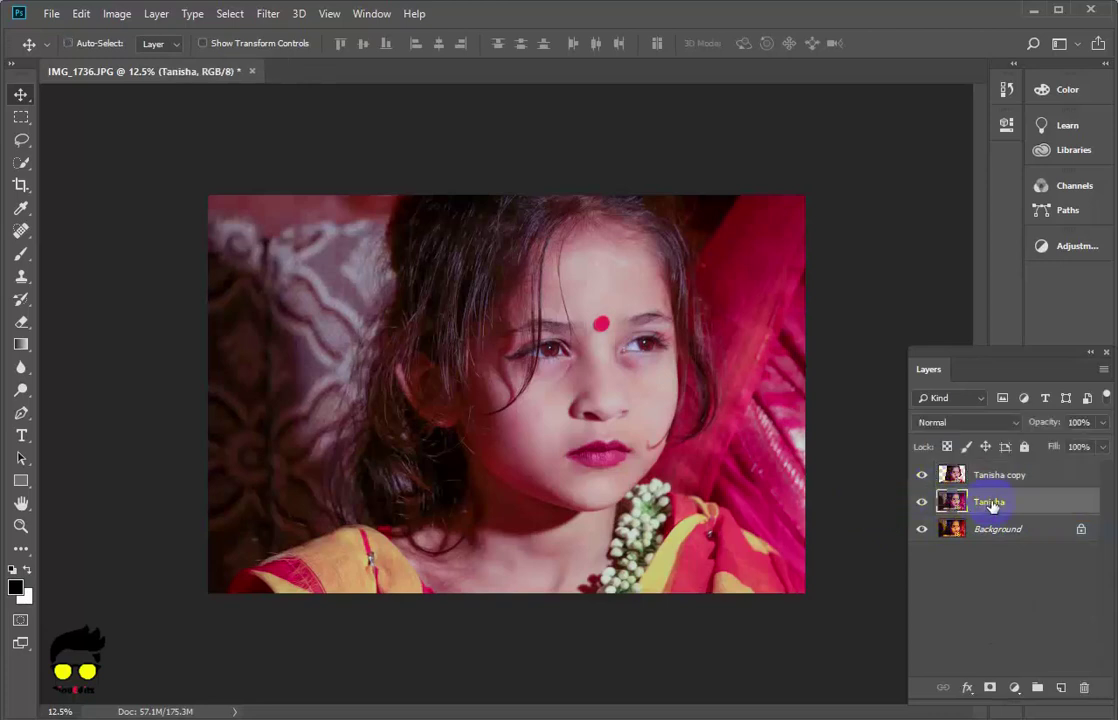
Step: Duplicate the graded layer with Ctrl+J and hide the two bottom layers
key("ctrl+j")
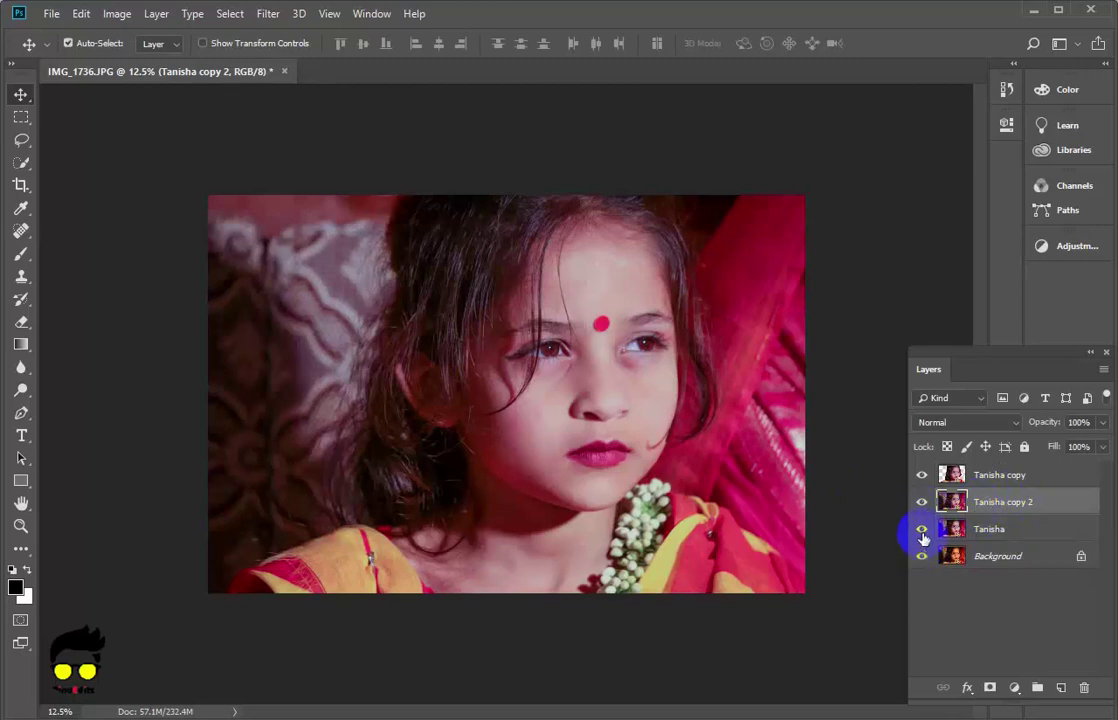
left_click_drag(922, 532, 921, 556)
left_click(958, 533)
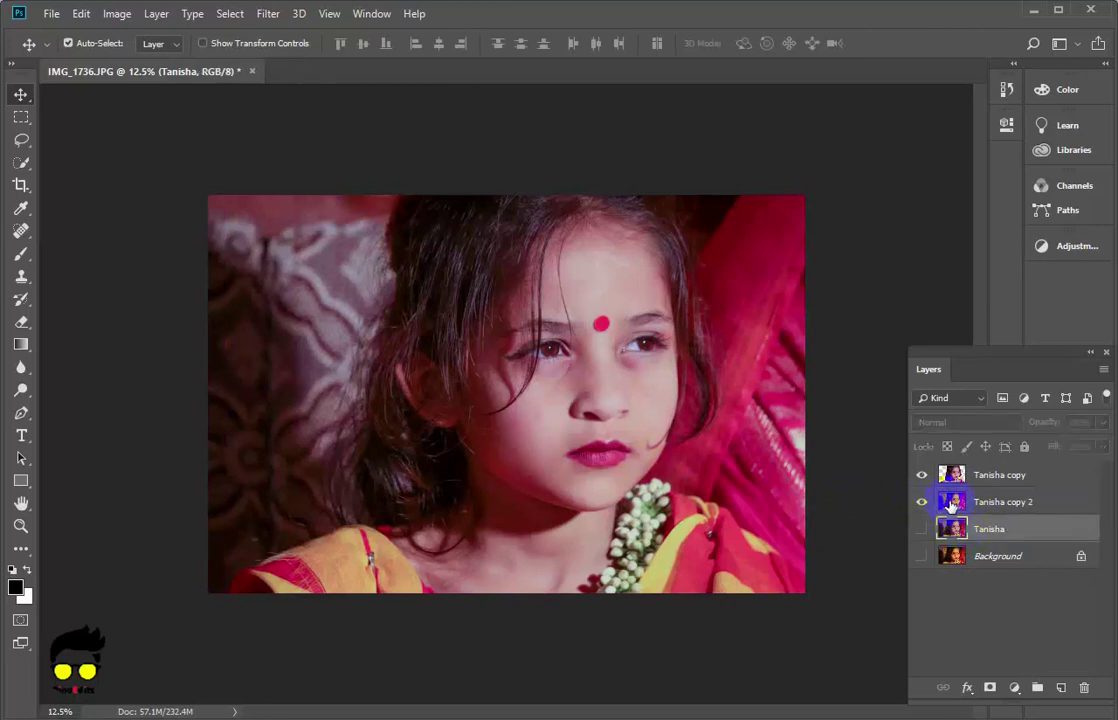
left_click(950, 506)
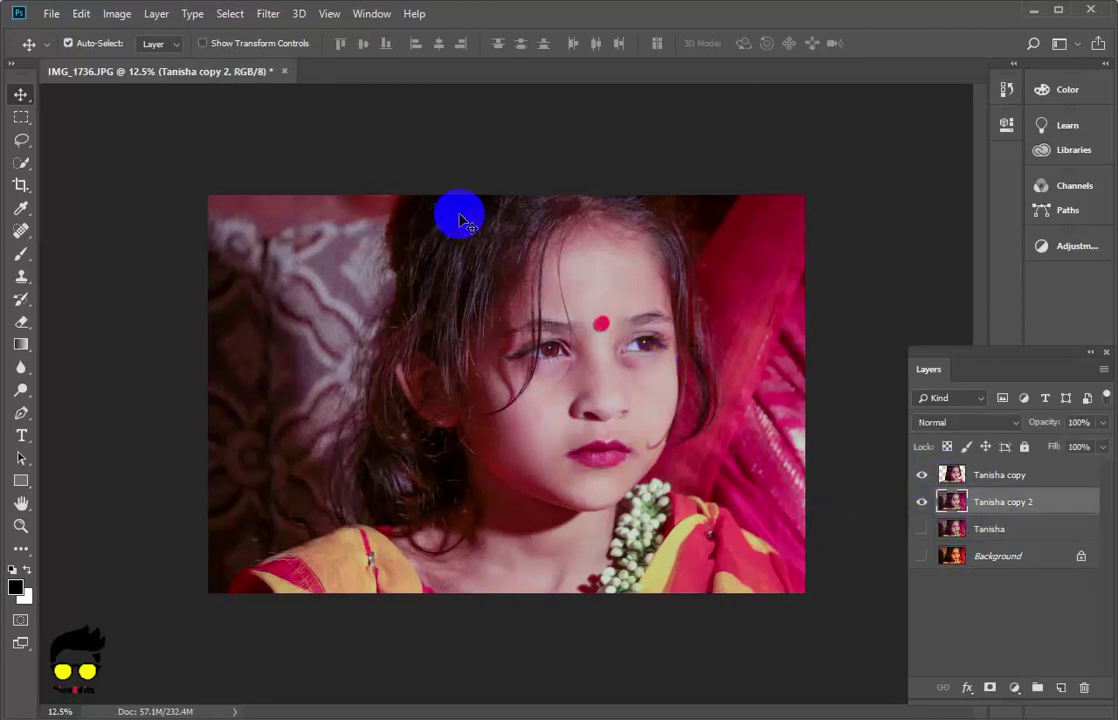
Step: Apply a Gaussian Blur with a 58.2-pixel radius to the layer
left_click(280, 18)
mouse_move(277, 212)
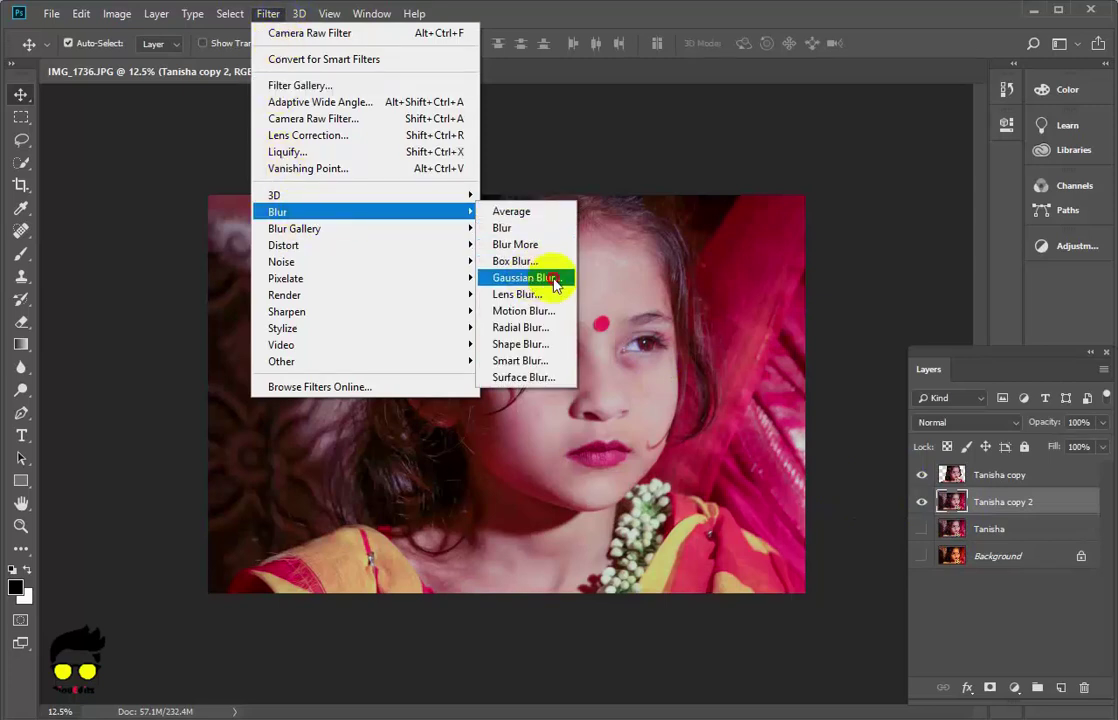
left_click(527, 278)
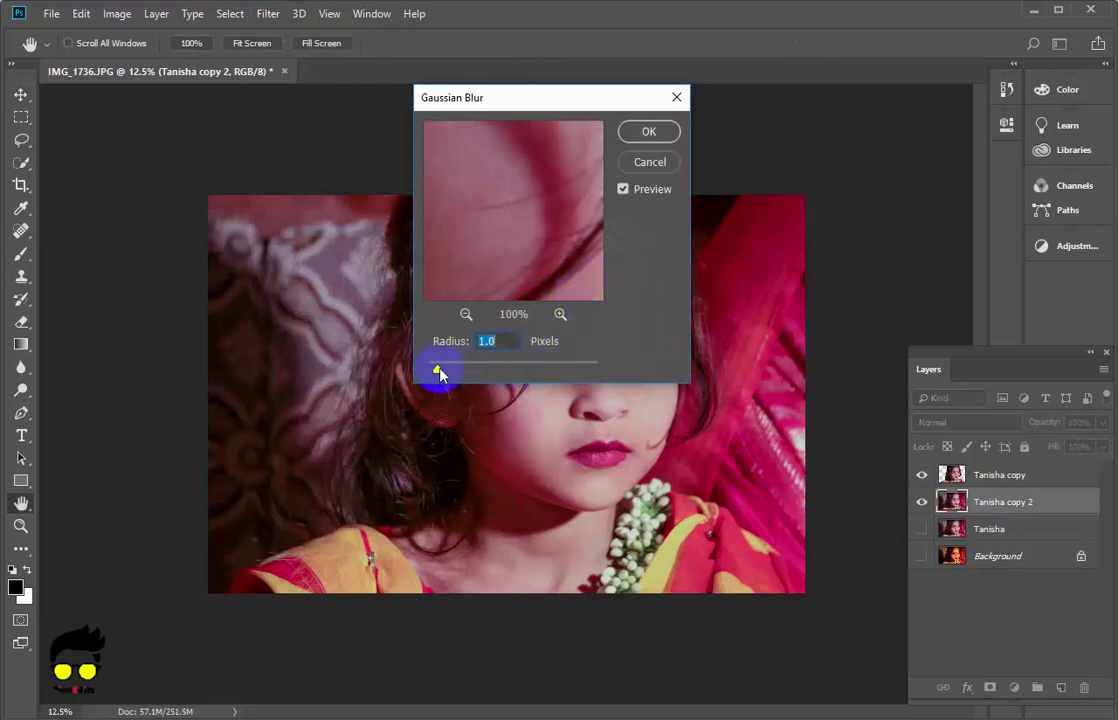
left_click_drag(439, 374, 453, 374)
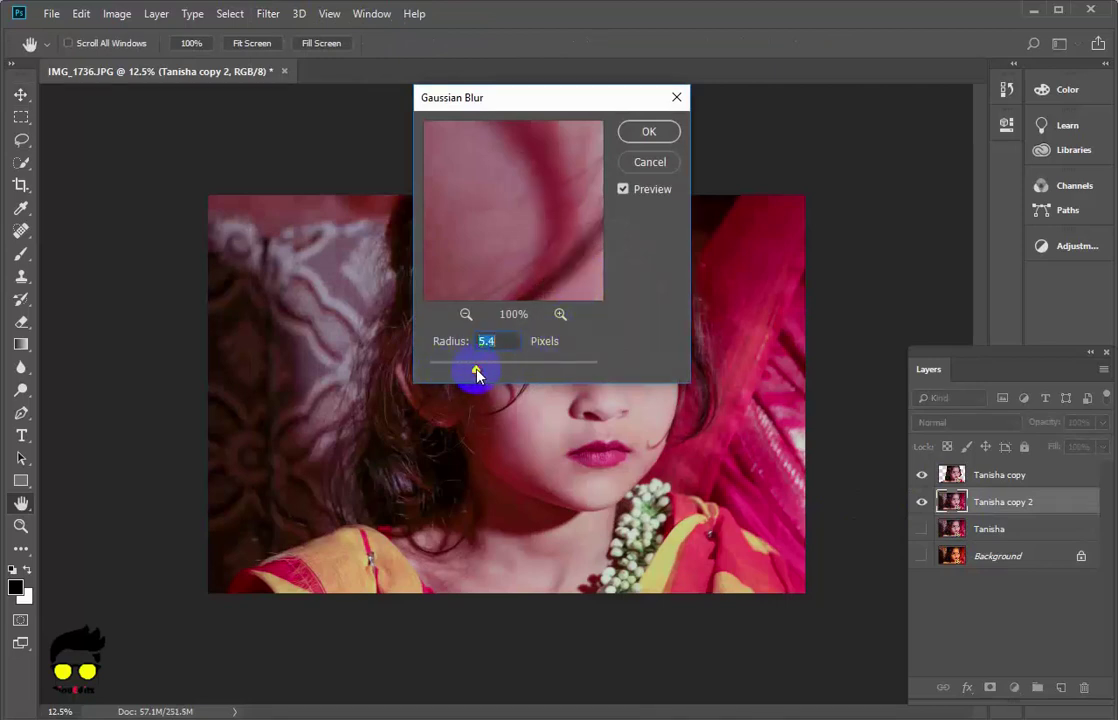
left_click_drag(476, 373, 509, 373)
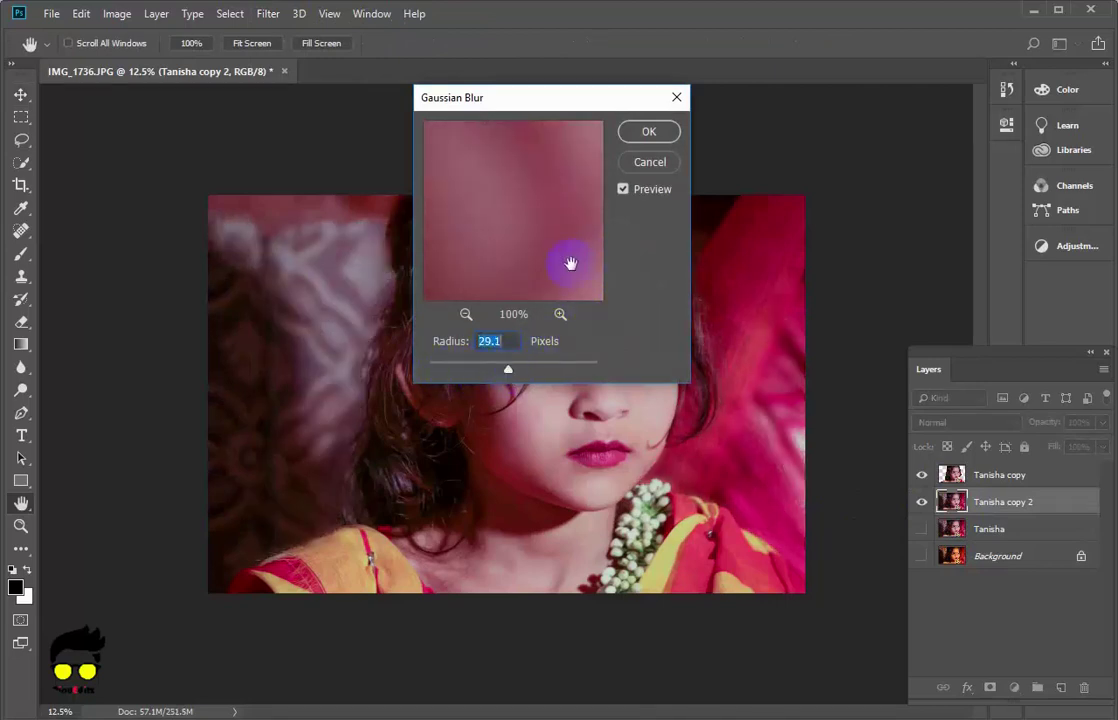
left_click(465, 315)
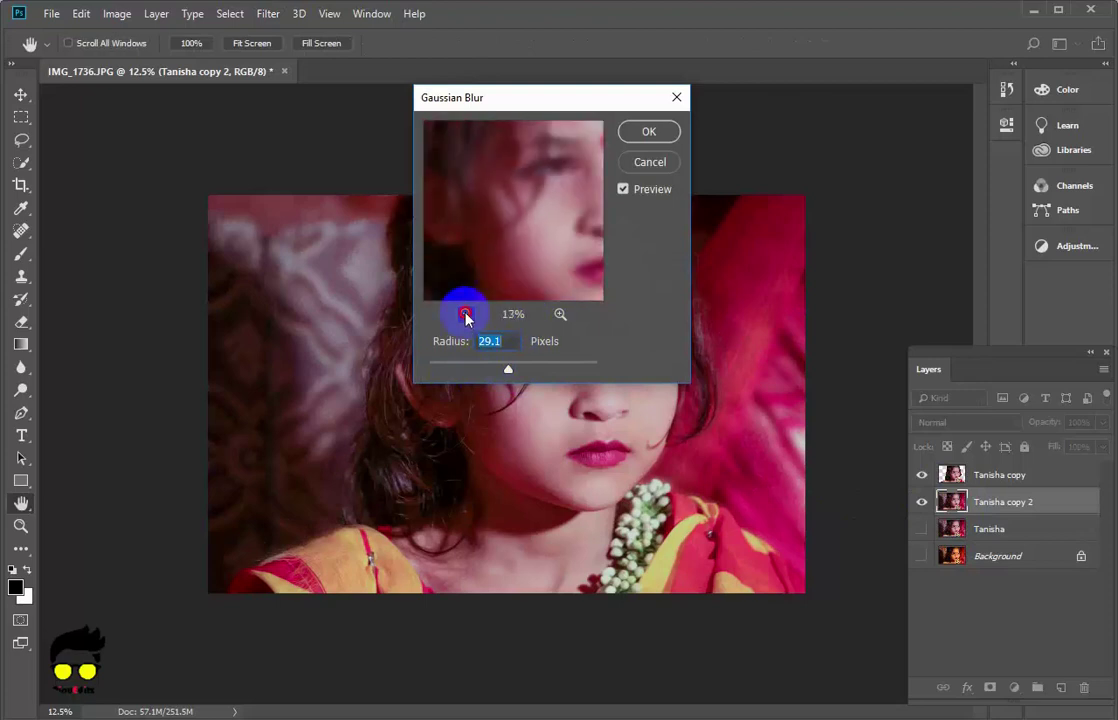
left_click(465, 315)
left_click_drag(509, 373, 524, 372)
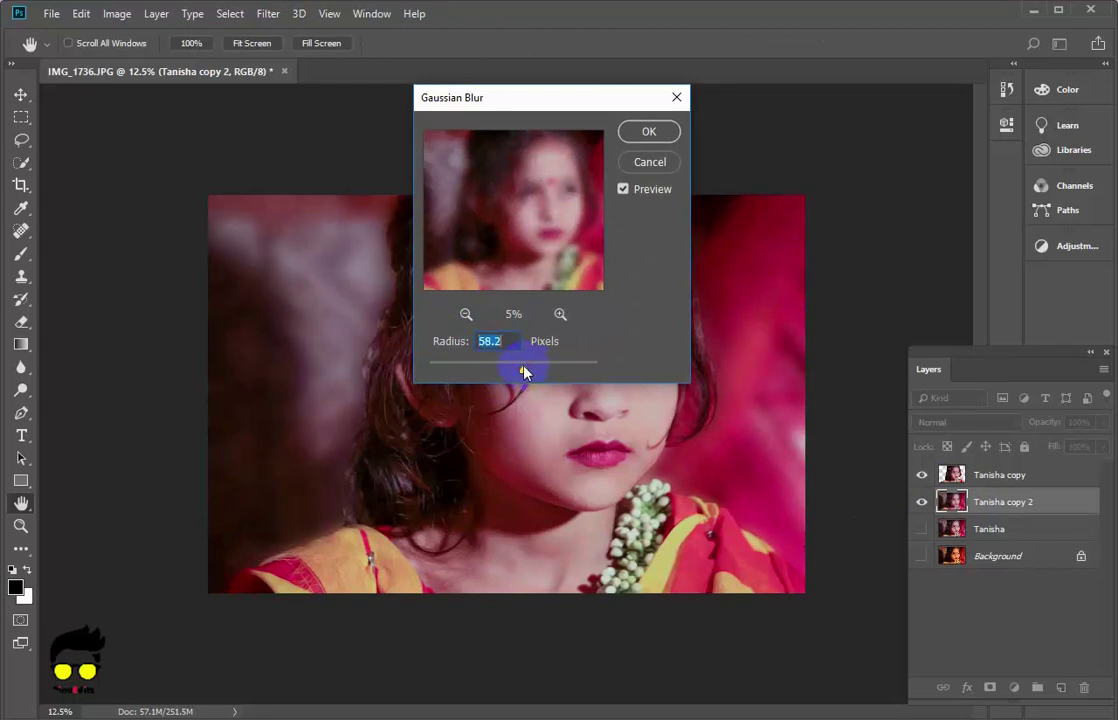
left_click(648, 131)
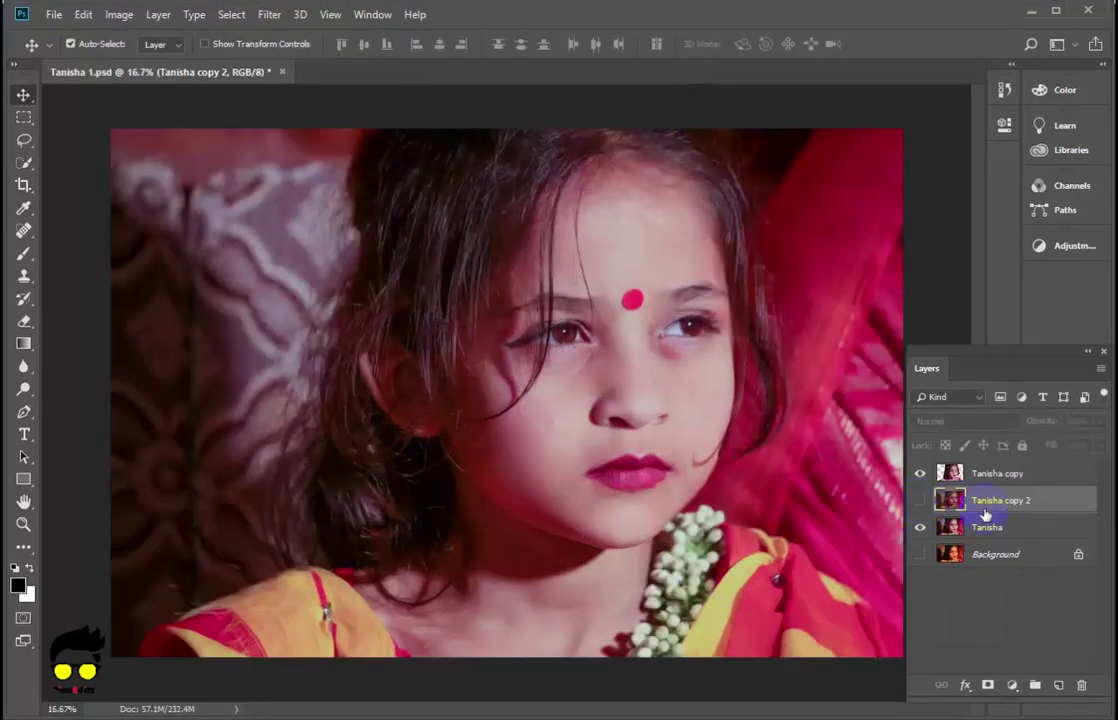
Step: Duplicate the Tanisha layer with Ctrl+J to create Tanisha copy 3
left_click(965, 537)
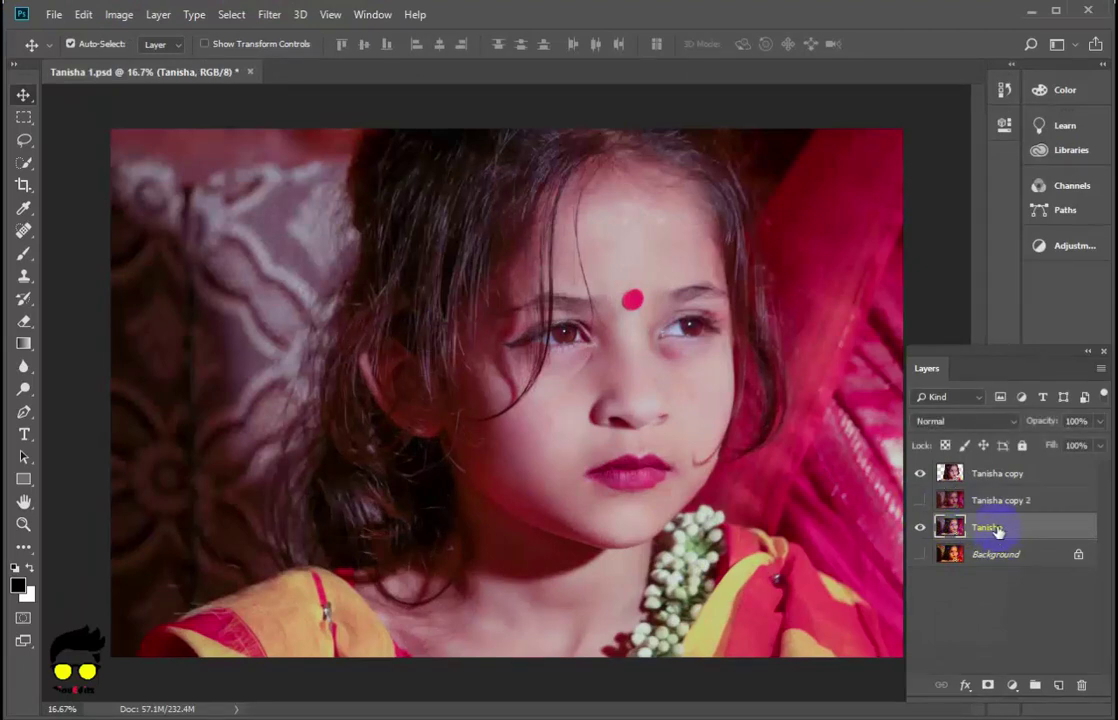
key("ctrl")
key("ctrl+j")
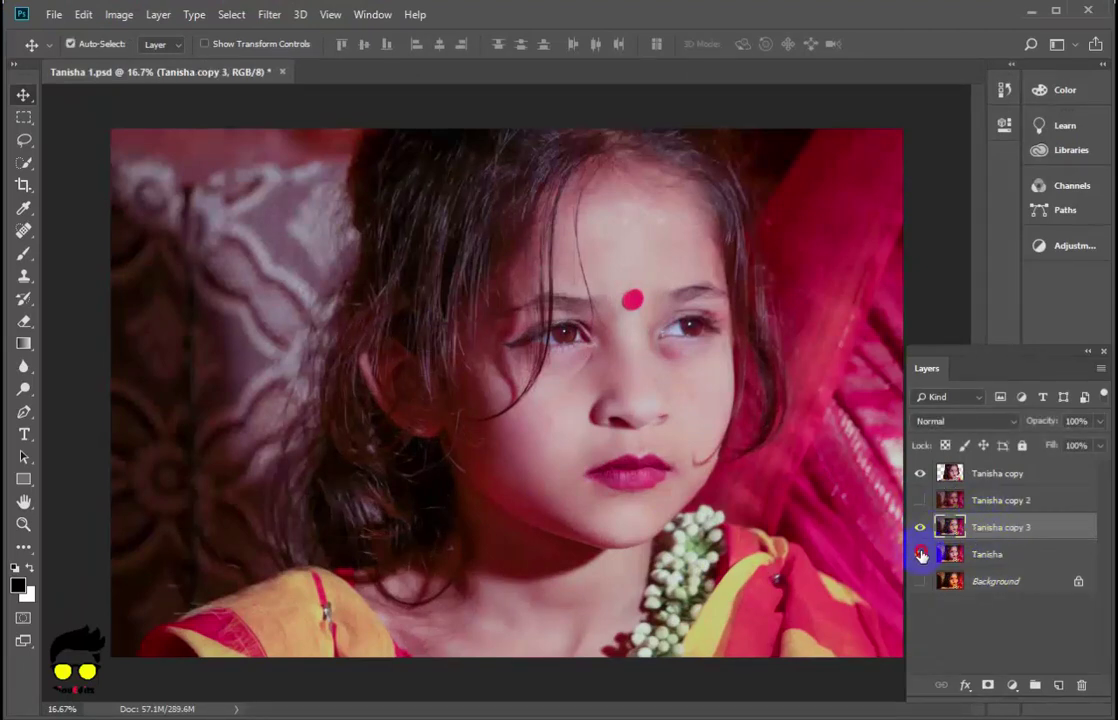
left_click(268, 16)
mouse_move(302, 386)
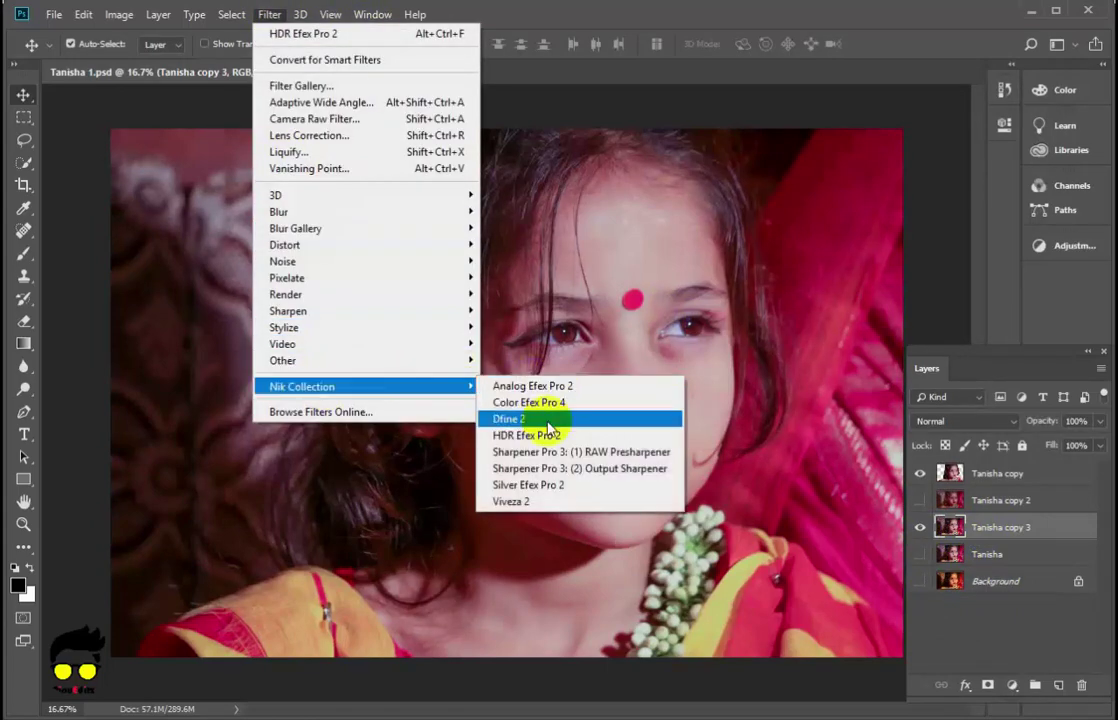
Step: Launch Nik Collection's HDR Efex Pro 2 on the Tanisha copy 3 layer
left_click(556, 436)
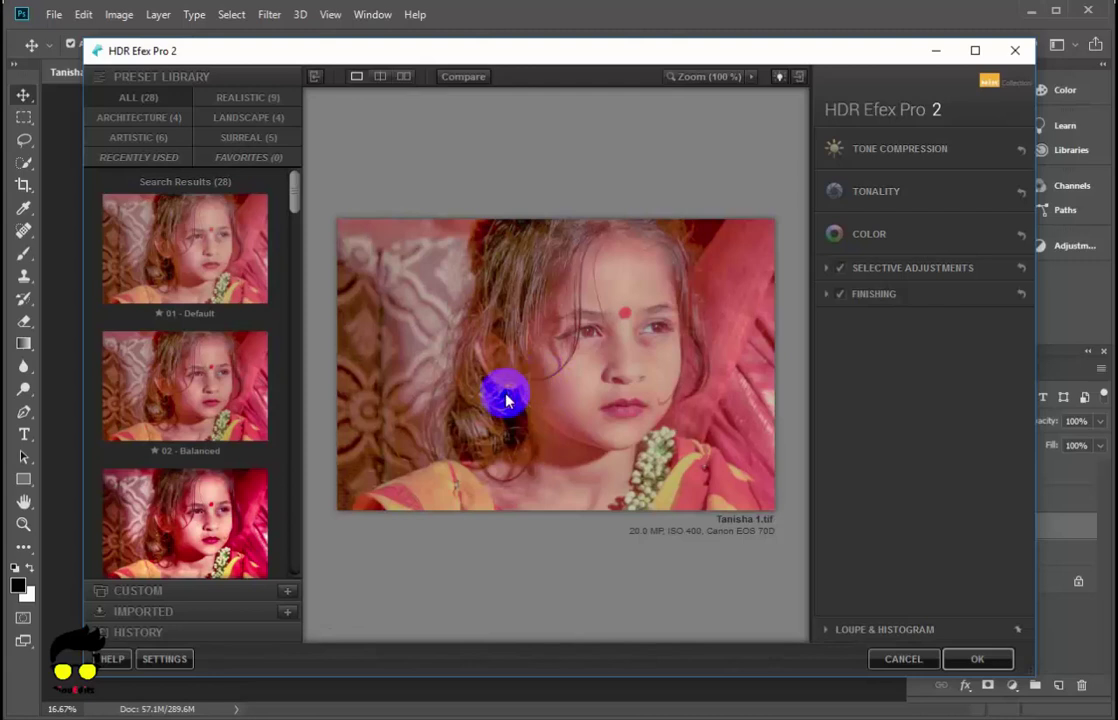
Step: Apply the '08 - Dark' HDR Efex Pro 2 preset and return to Photoshop
scroll(235, 428, "down", 3)
scroll(250, 420, "down", 2)
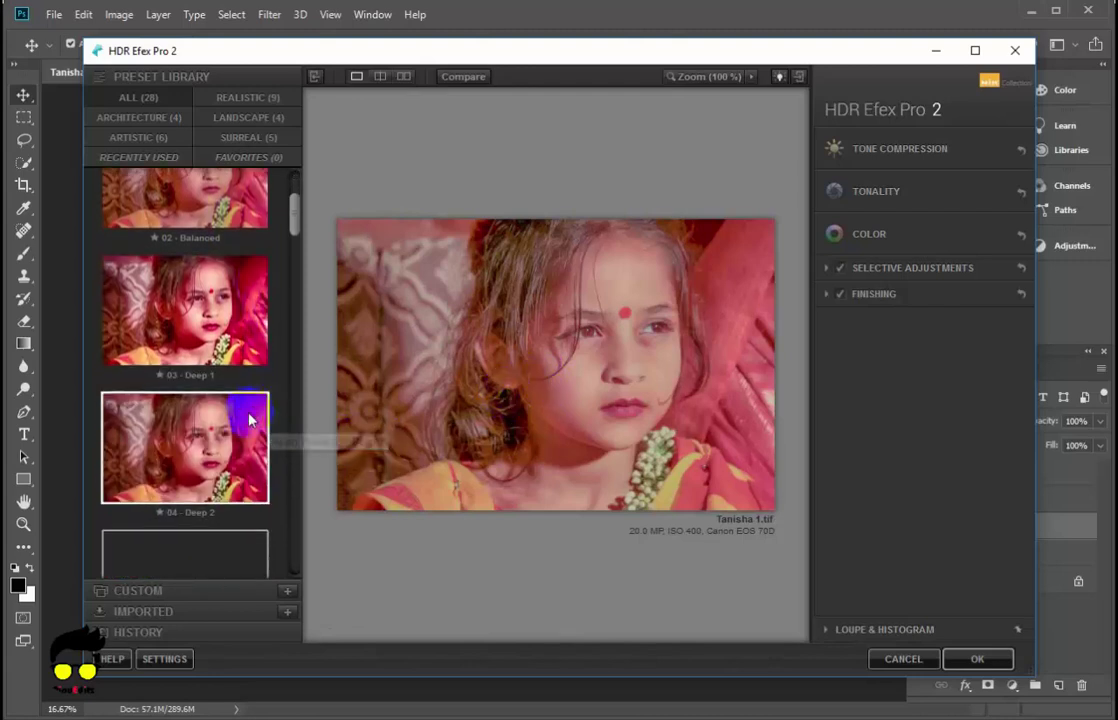
scroll(250, 420, "down", 2)
scroll(250, 420, "down", 2)
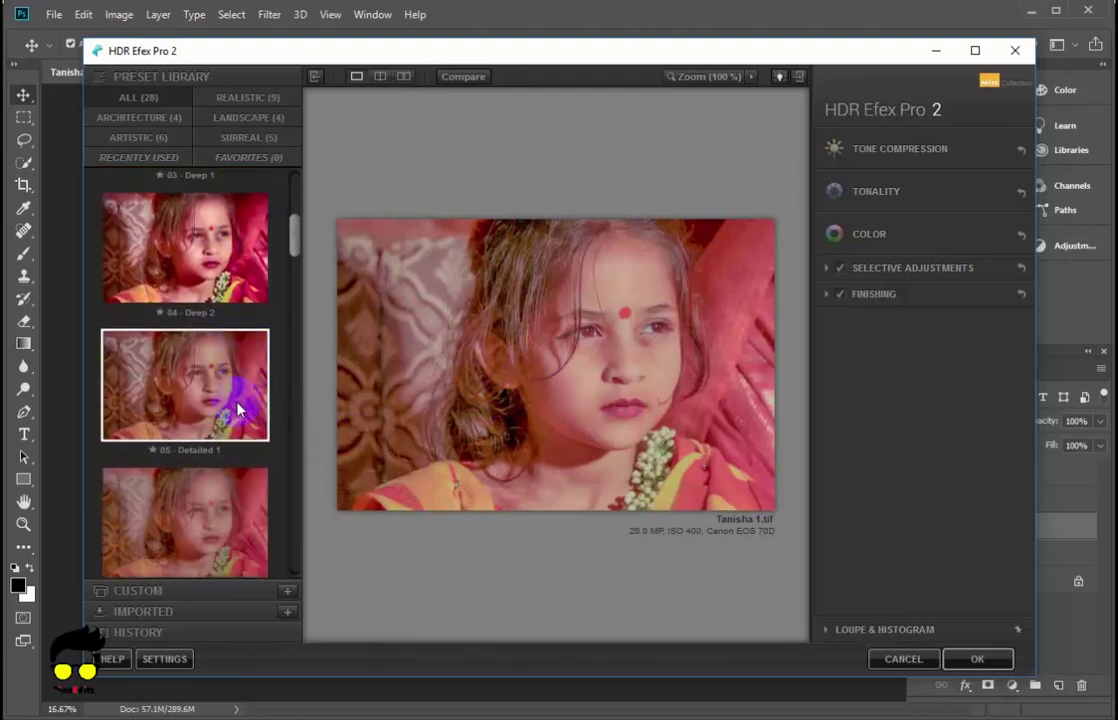
scroll(238, 408, "down", 2)
scroll(238, 408, "down", 4)
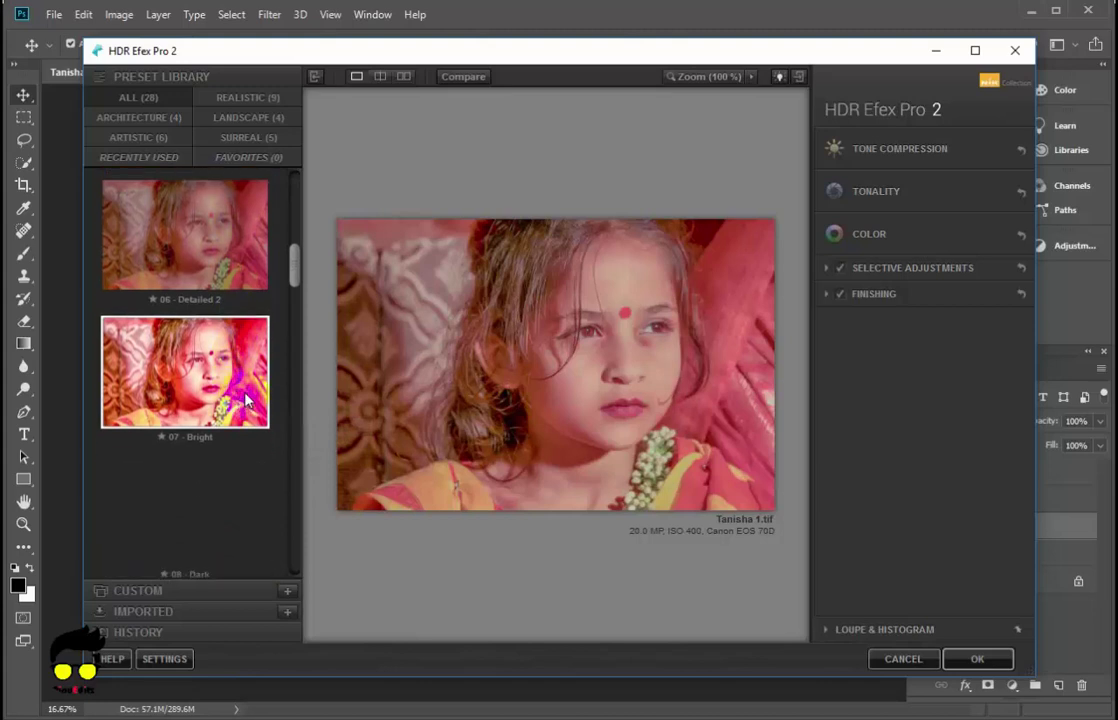
scroll(249, 401, "down", 1)
scroll(249, 403, "down", 2)
scroll(249, 405, "down", 1)
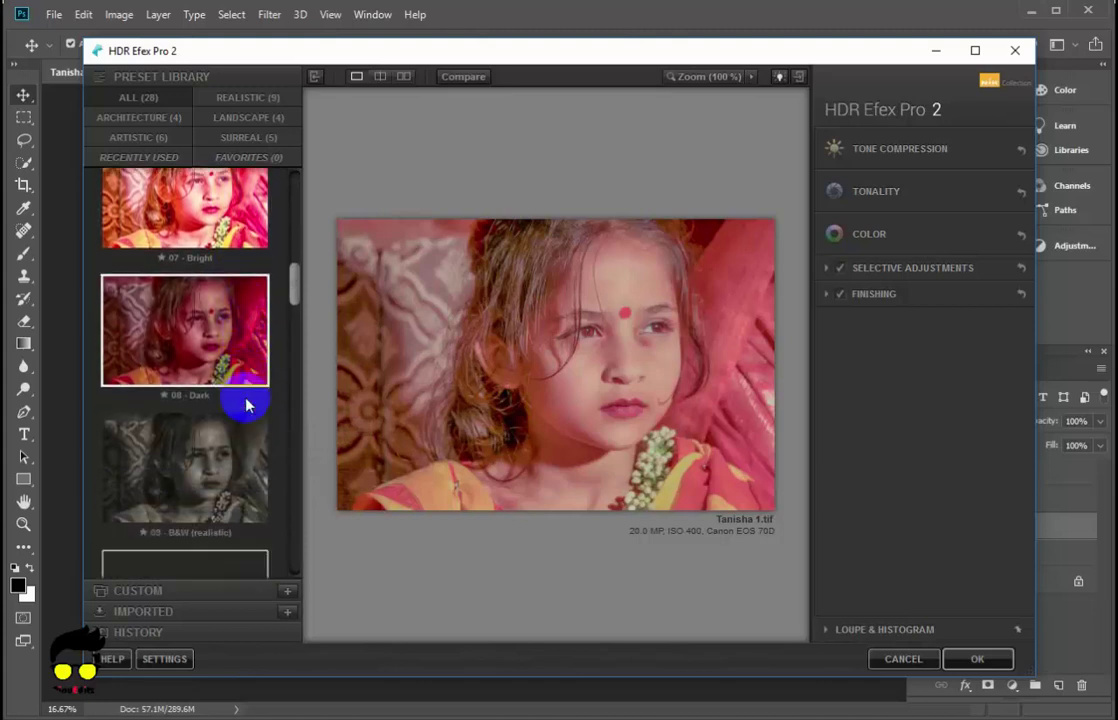
scroll(249, 405, "down", 1)
left_click(225, 300)
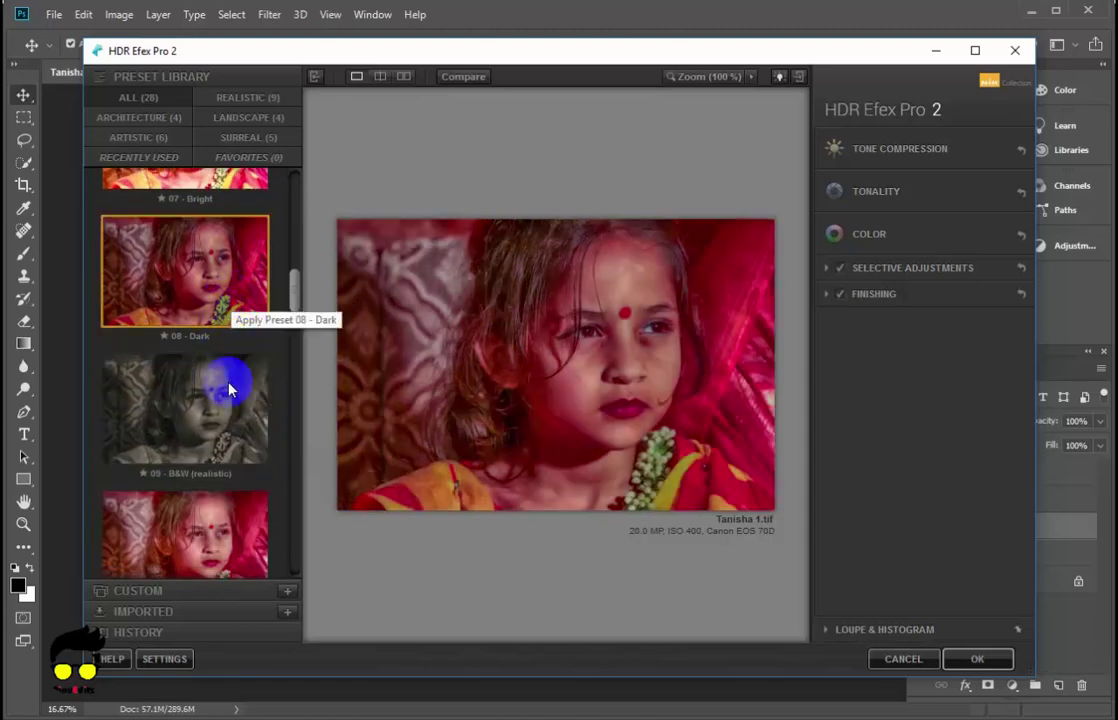
scroll(227, 405, "down", 2)
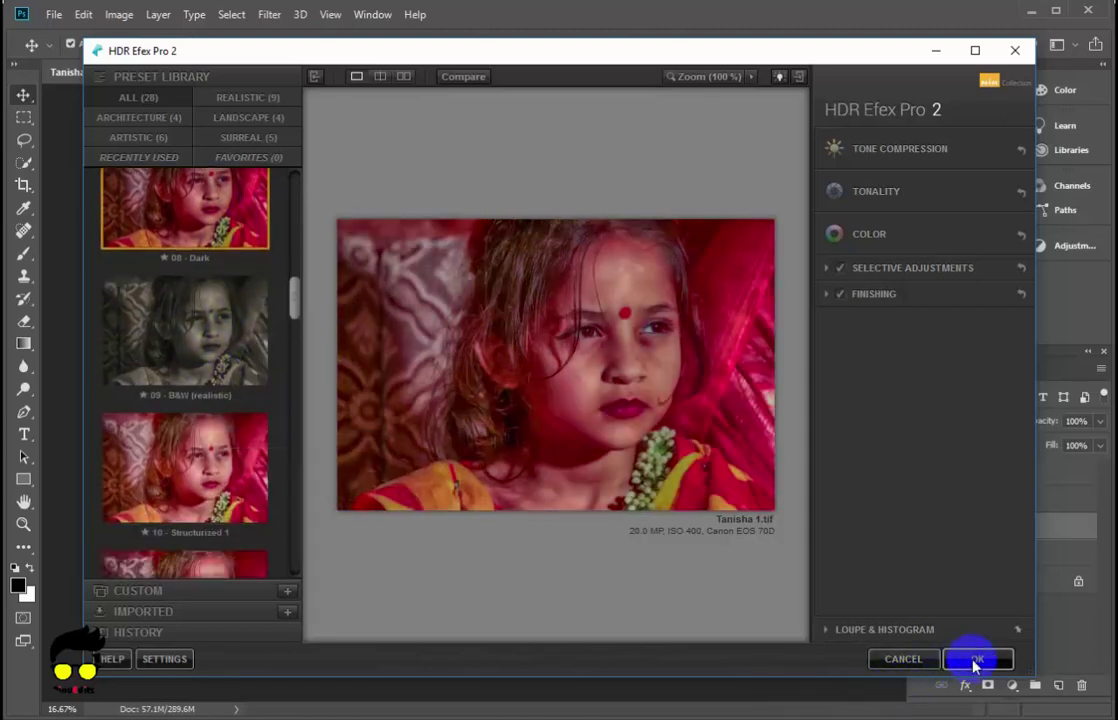
left_click(975, 662)
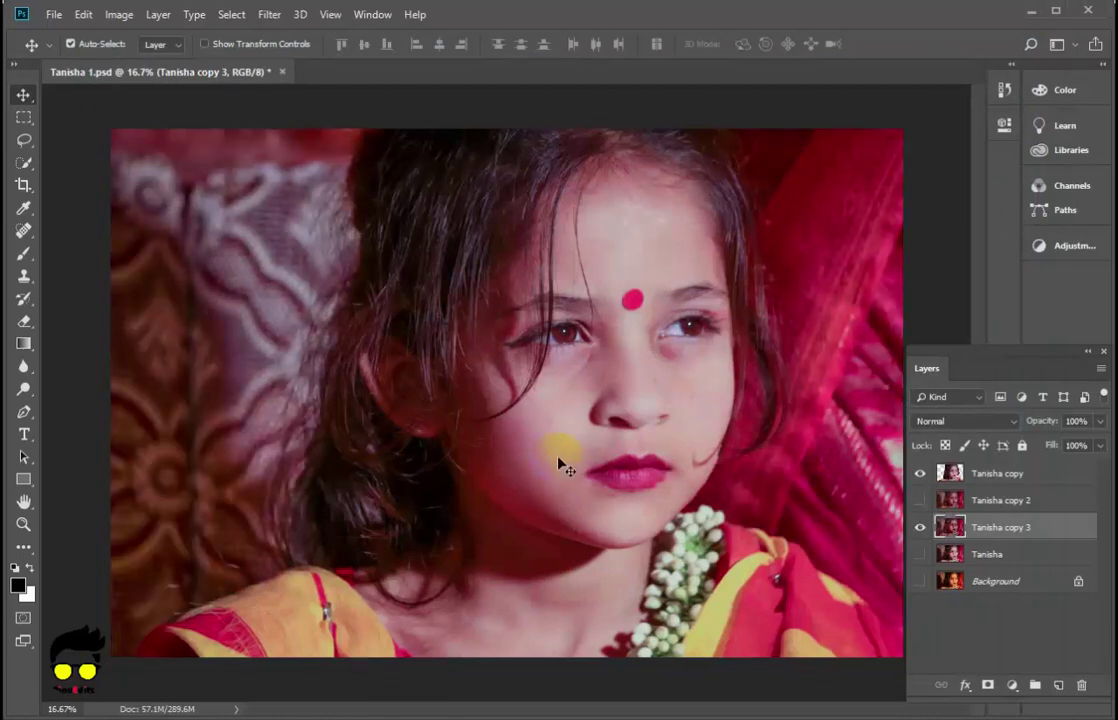
Step: Softly erase the hair outline, shoulders and red background at 38%, then 13% eraser opacity
left_click(24, 321)
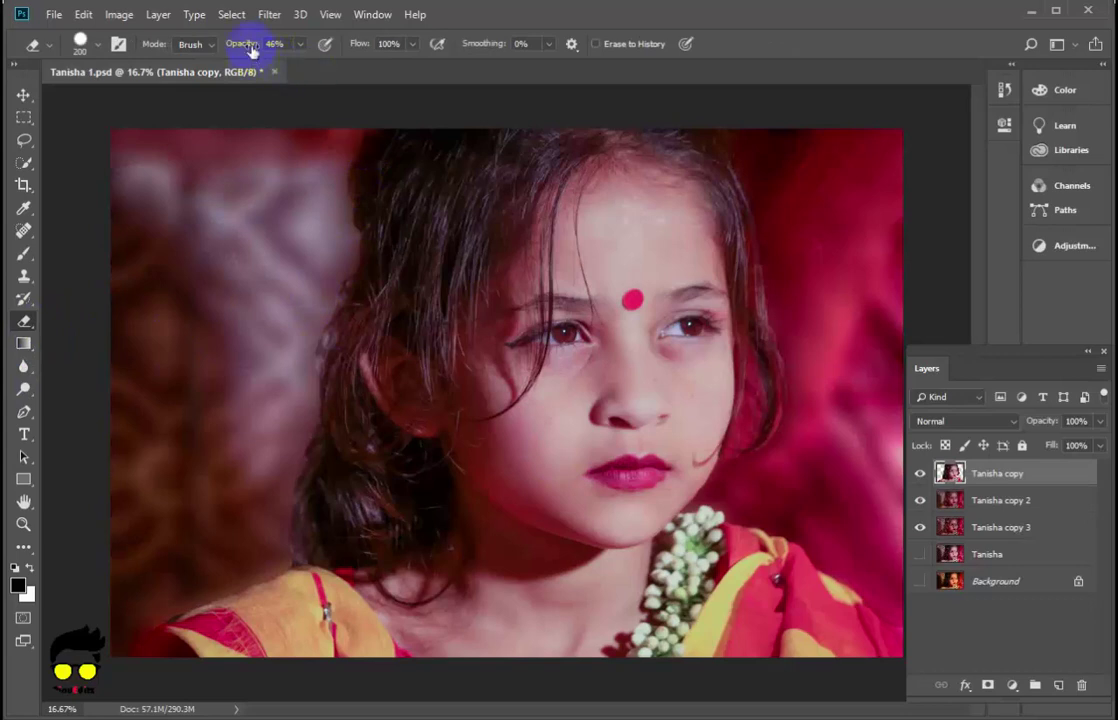
left_click_drag(324, 110, 358, 208)
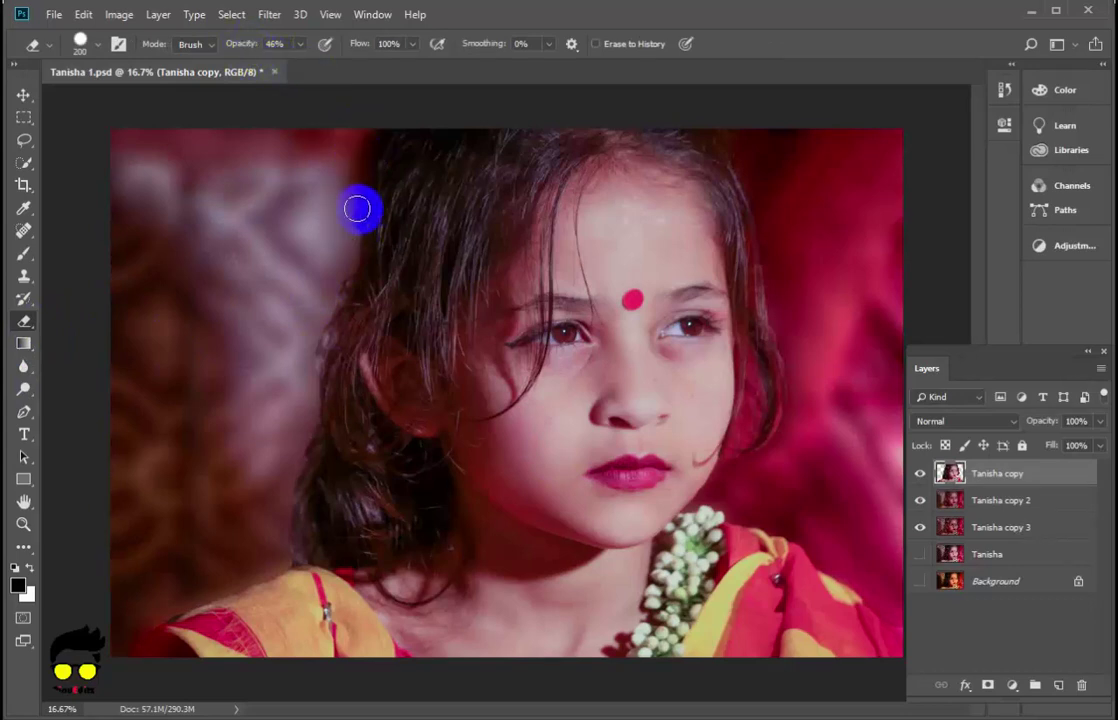
left_click_drag(240, 43, 232, 43)
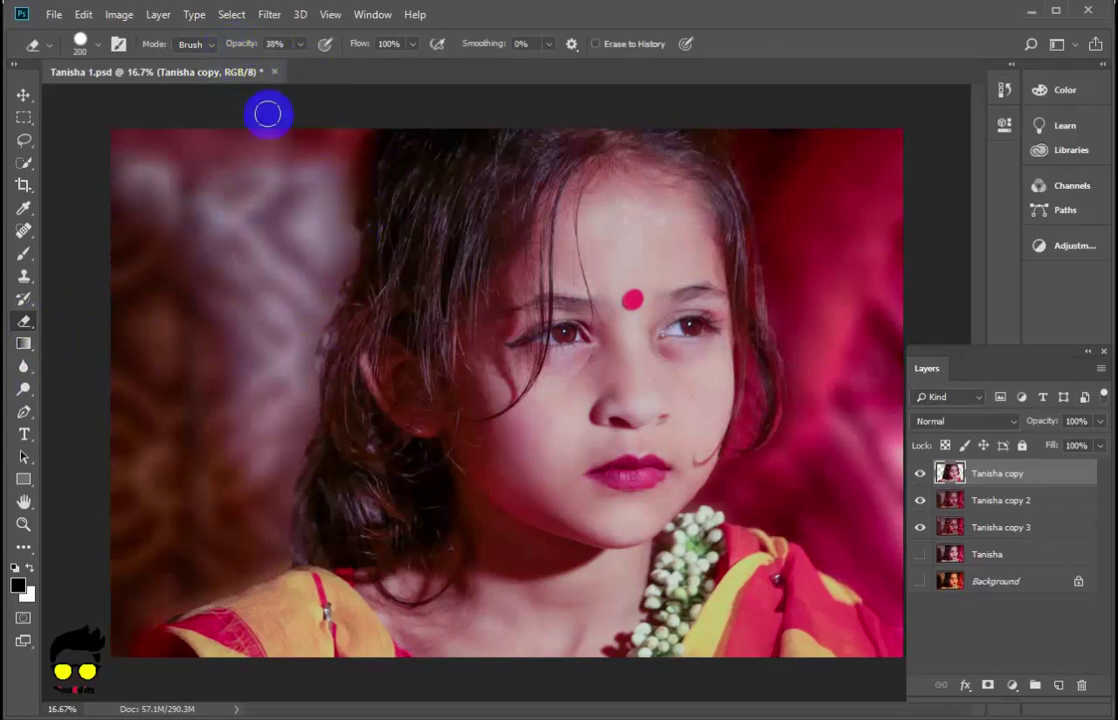
left_click_drag(320, 347, 280, 551)
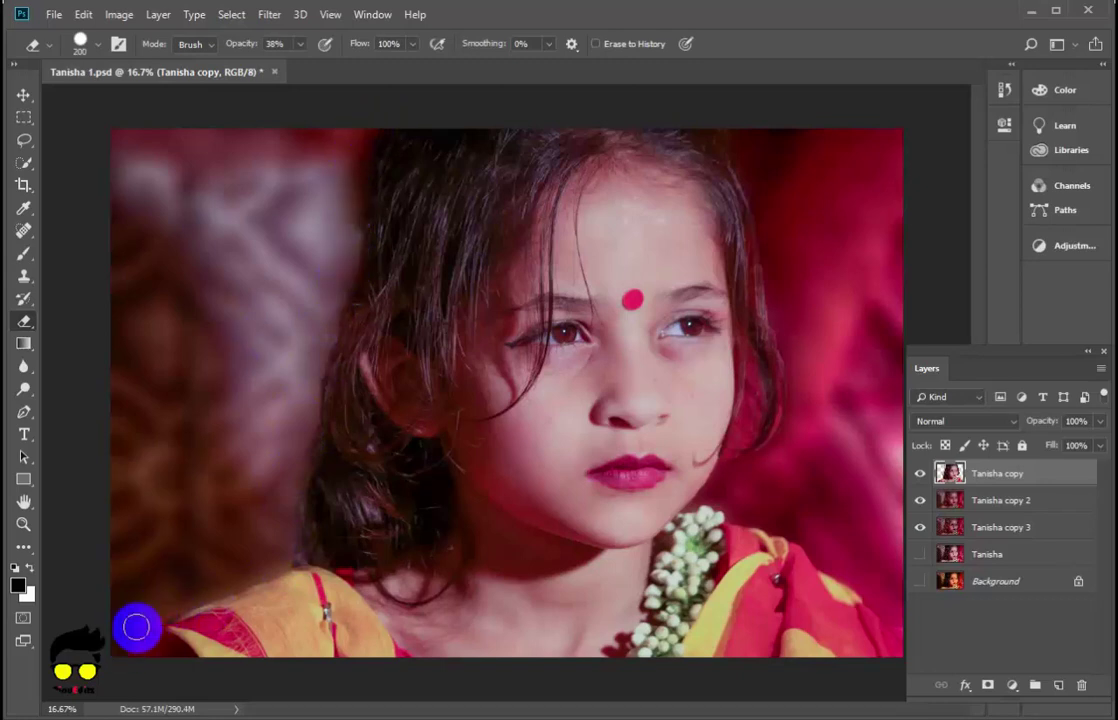
mouse_move(137, 627)
left_mouse_down()
mouse_move(291, 559)
mouse_move(137, 434)
mouse_move(296, 310)
mouse_move(306, 223)
left_mouse_up()
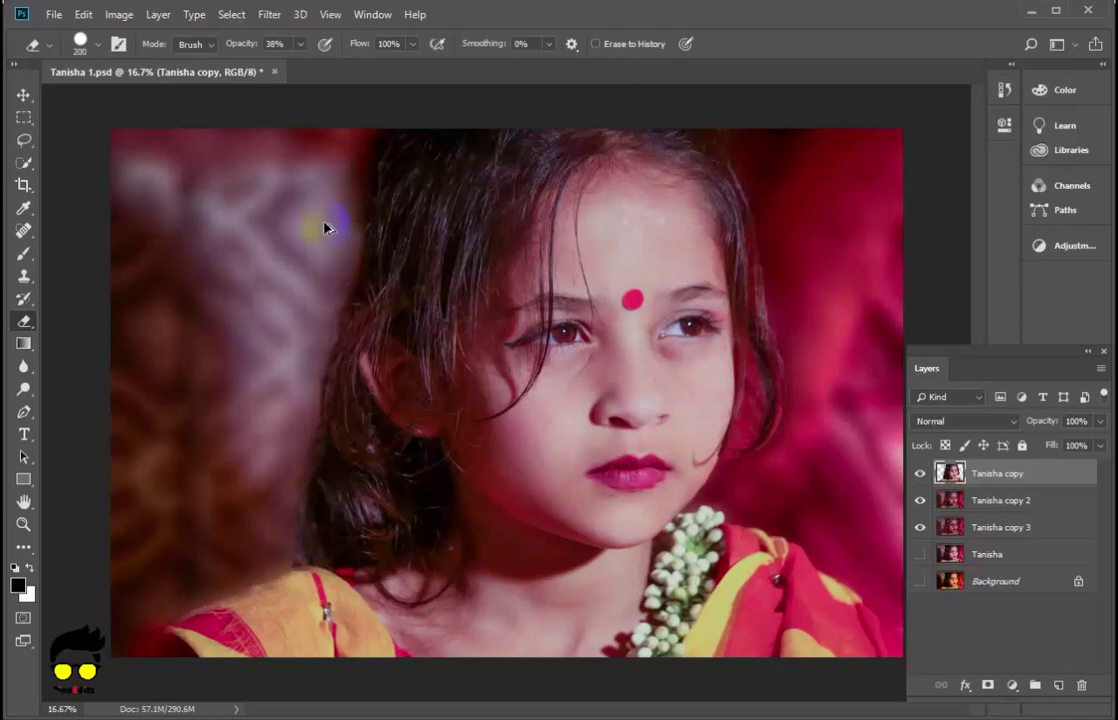
left_click_drag(243, 45, 224, 40)
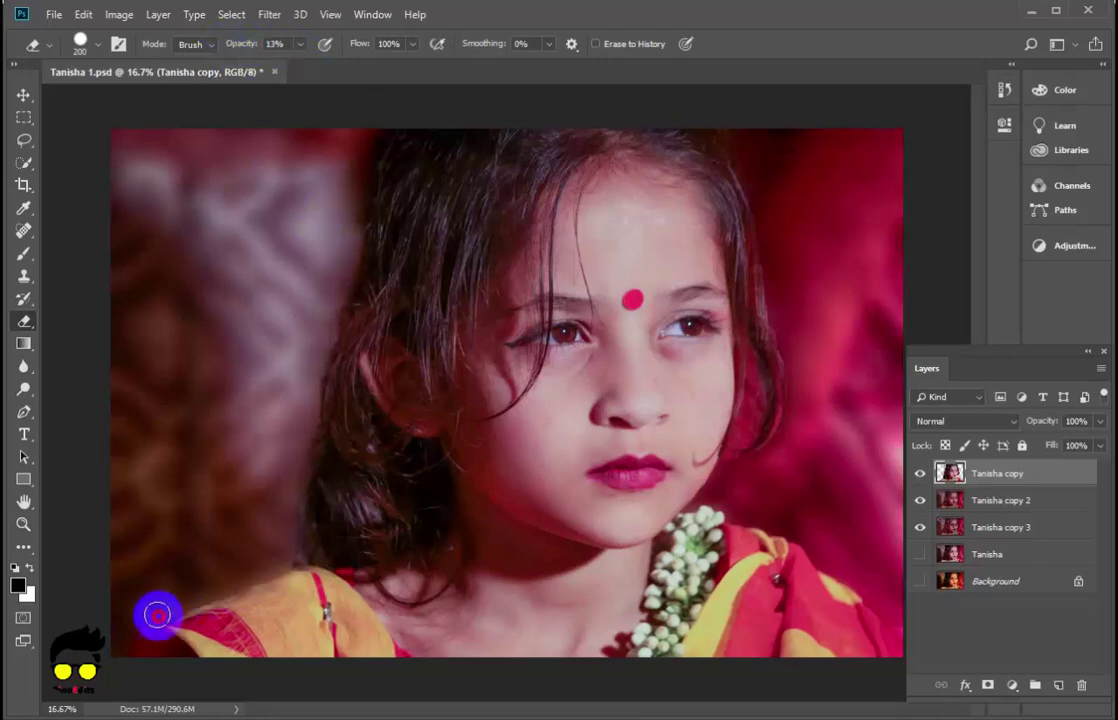
mouse_move(158, 614)
left_mouse_down()
mouse_move(237, 589)
mouse_move(130, 655)
mouse_move(292, 559)
mouse_move(78, 658)
left_mouse_up()
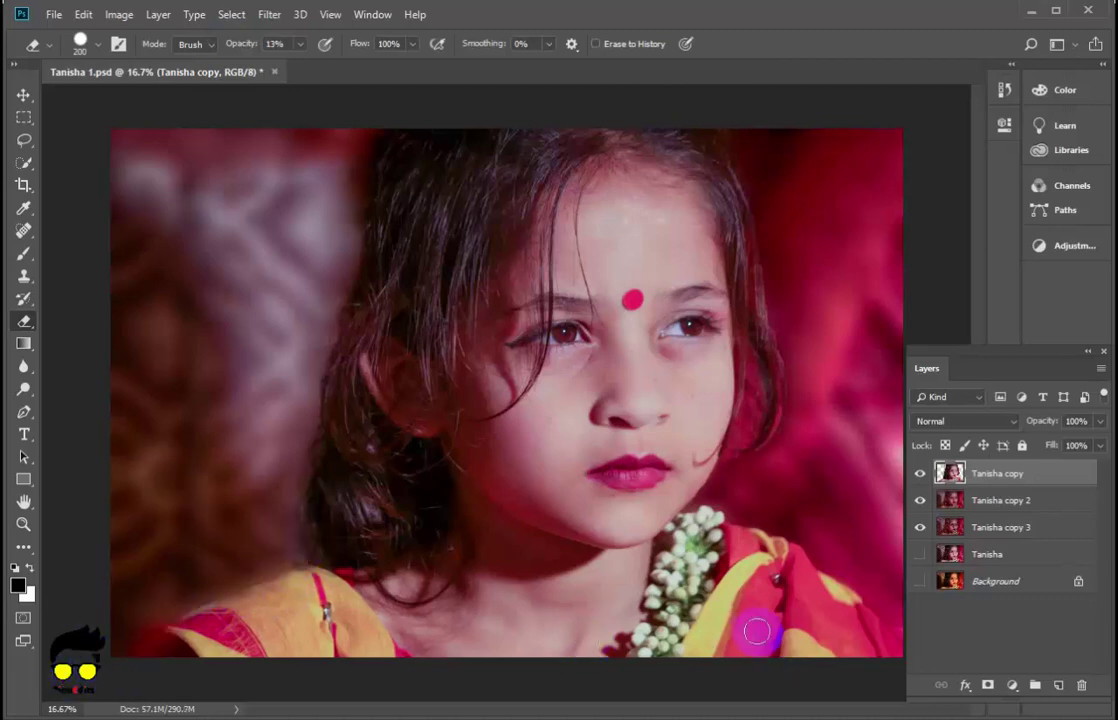
mouse_move(757, 631)
left_mouse_down()
mouse_move(804, 404)
mouse_move(776, 301)
mouse_move(799, 424)
mouse_move(804, 389)
mouse_move(751, 316)
mouse_move(804, 447)
mouse_move(785, 356)
mouse_move(796, 379)
mouse_move(816, 362)
mouse_move(709, 90)
mouse_move(337, 172)
mouse_move(317, 232)
left_mouse_up()
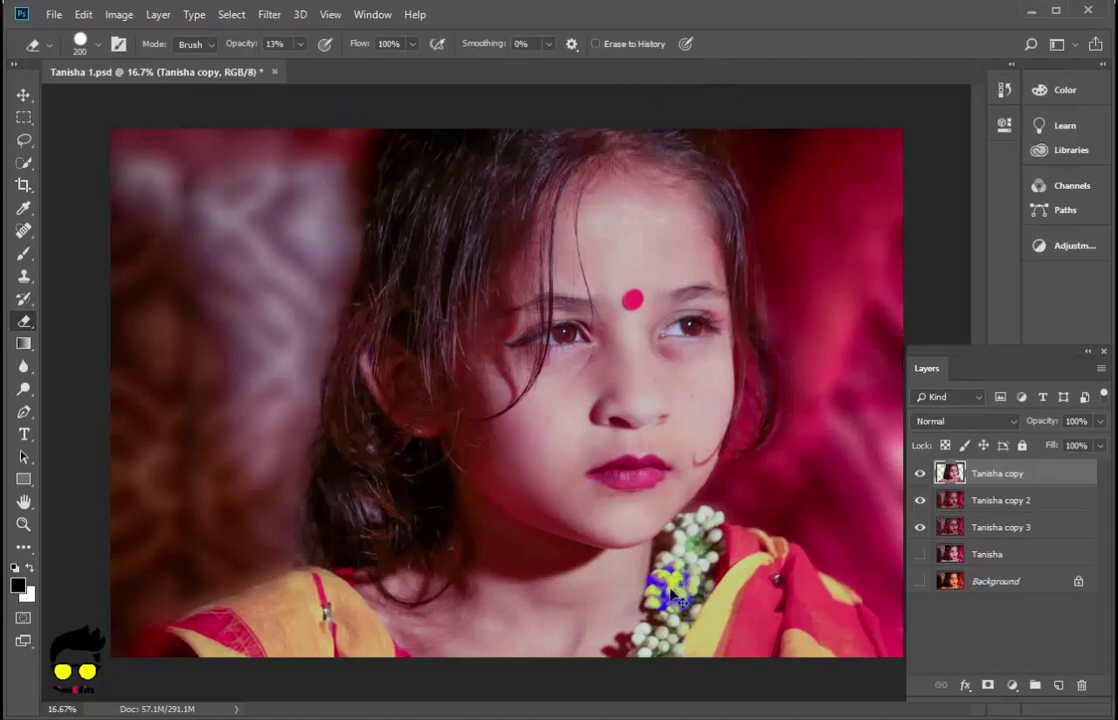
Step: Merge the three edited copy layers into a single Tanisha copy layer
key("v")
left_click(1008, 508, "shift")
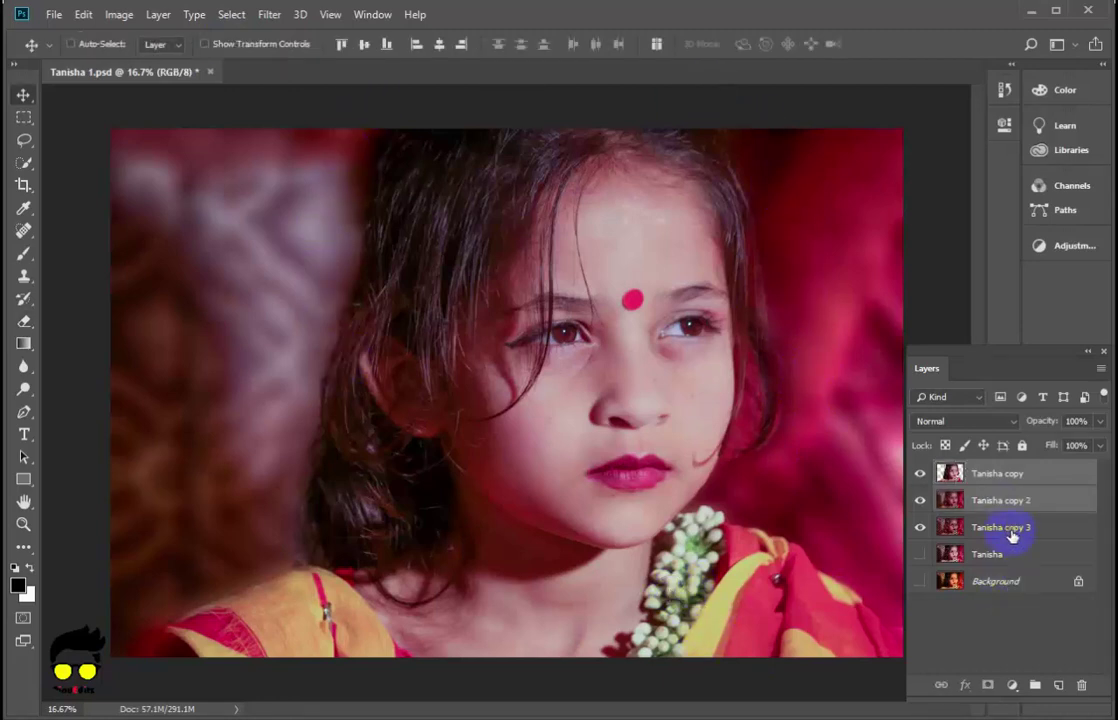
right_click(1012, 537)
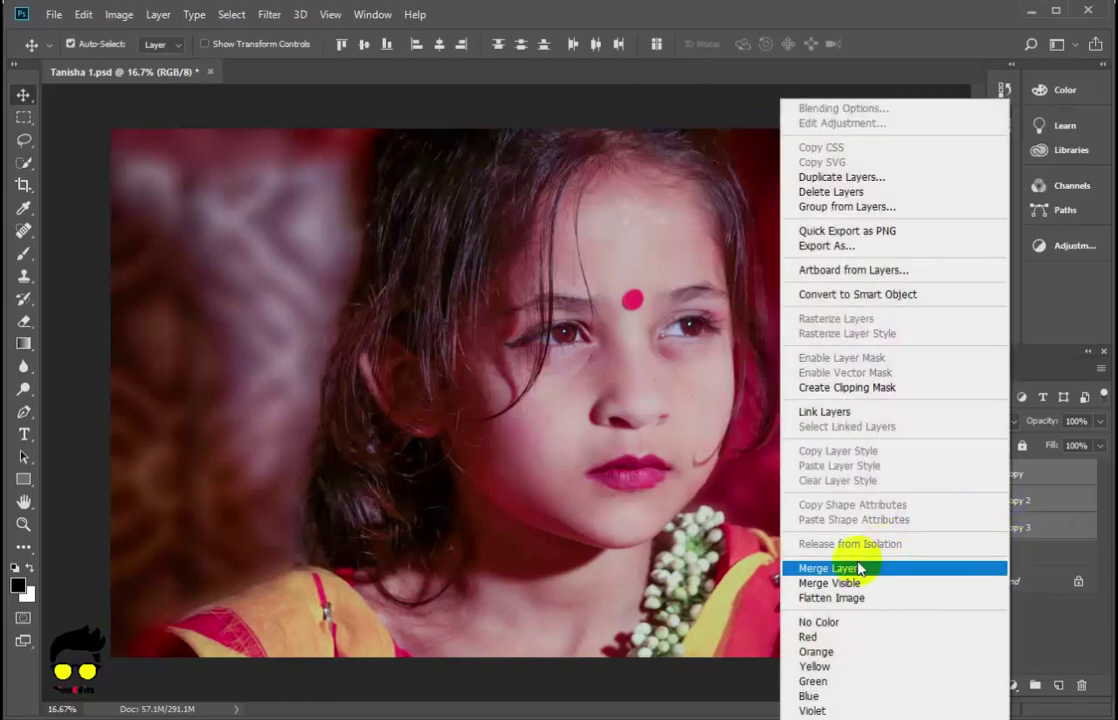
left_click(859, 568)
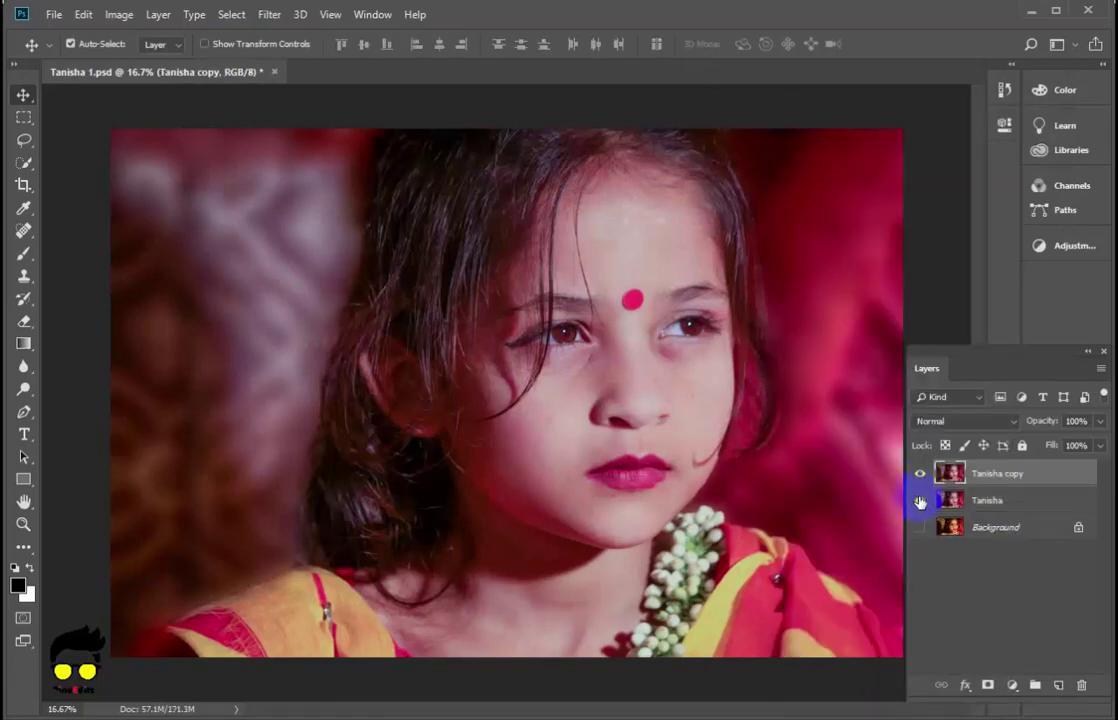
Step: Compare the merged result, hide the Tanisha layer, and duplicate Tanisha copy as Tanisha copy 2
left_click(920, 474)
left_click(920, 474)
left_click(920, 474)
left_click(920, 474)
left_click(775, 474, "alt")
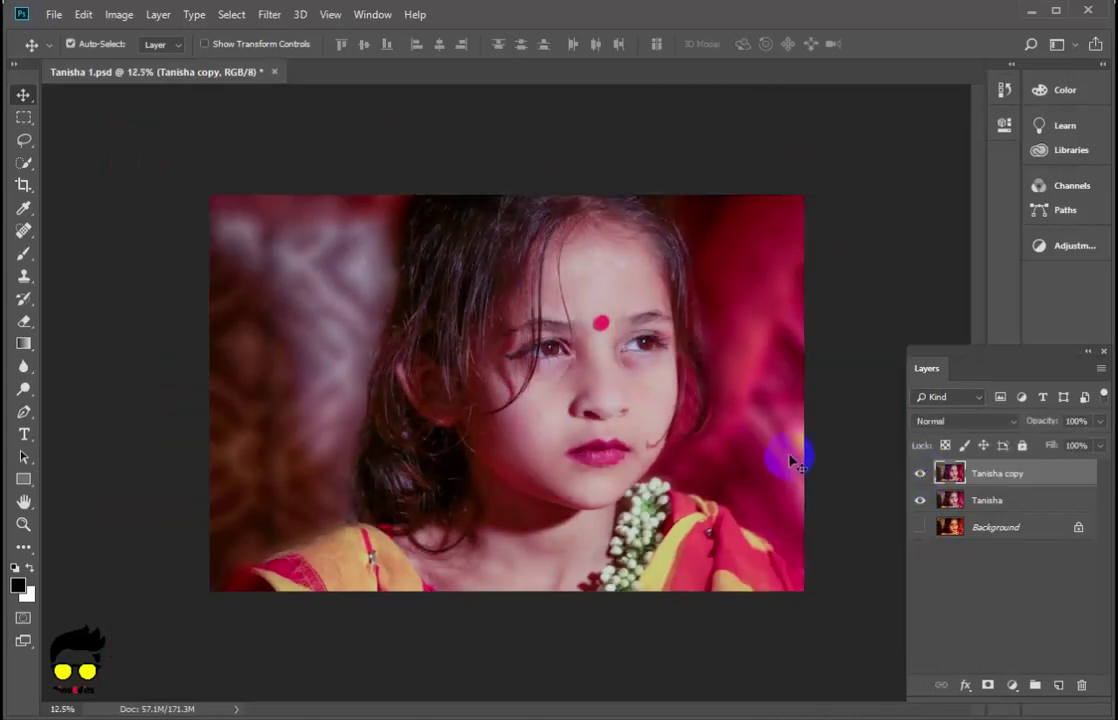
left_click(920, 500)
double_click(997, 474)
key("ctrl+j")
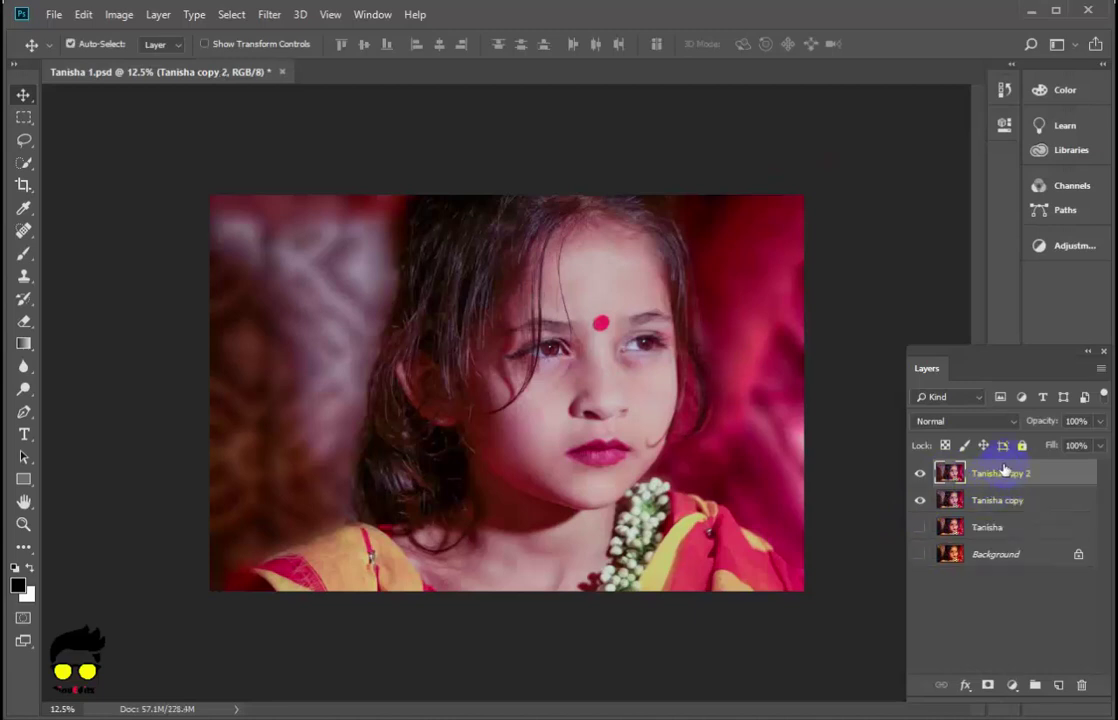
Step: Apply Brightness/Contrast to Tanisha copy 2 with brightness 12 and contrast 0
left_click(131, 15)
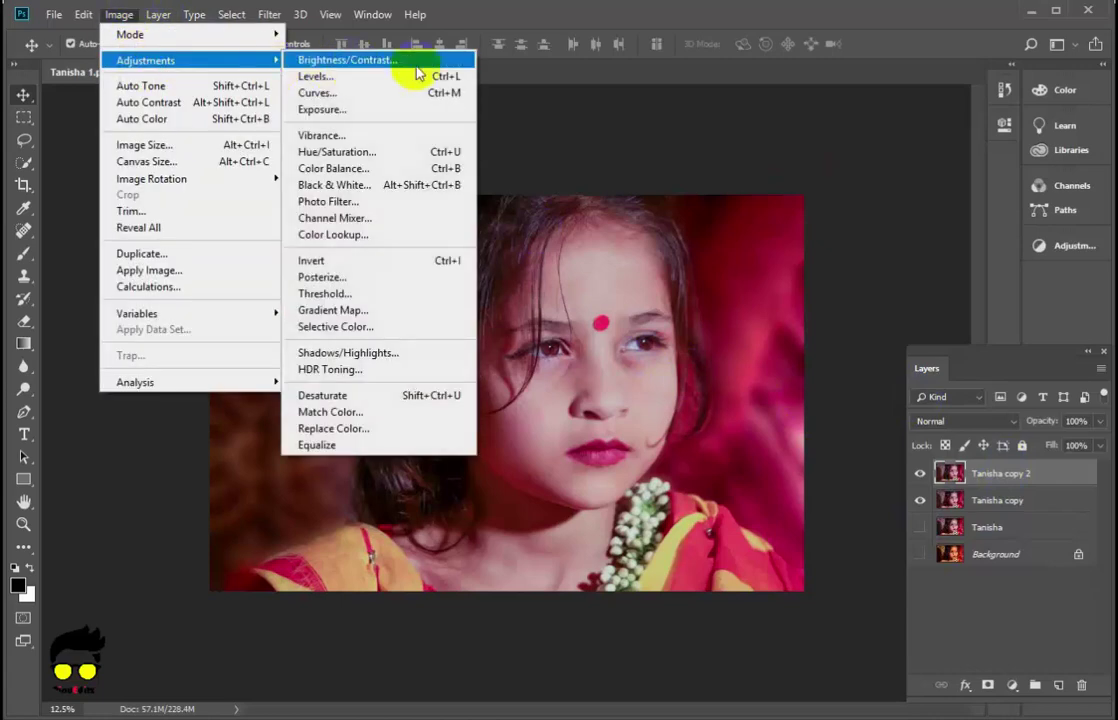
left_click(380, 59)
left_click_drag(644, 141, 925, 98)
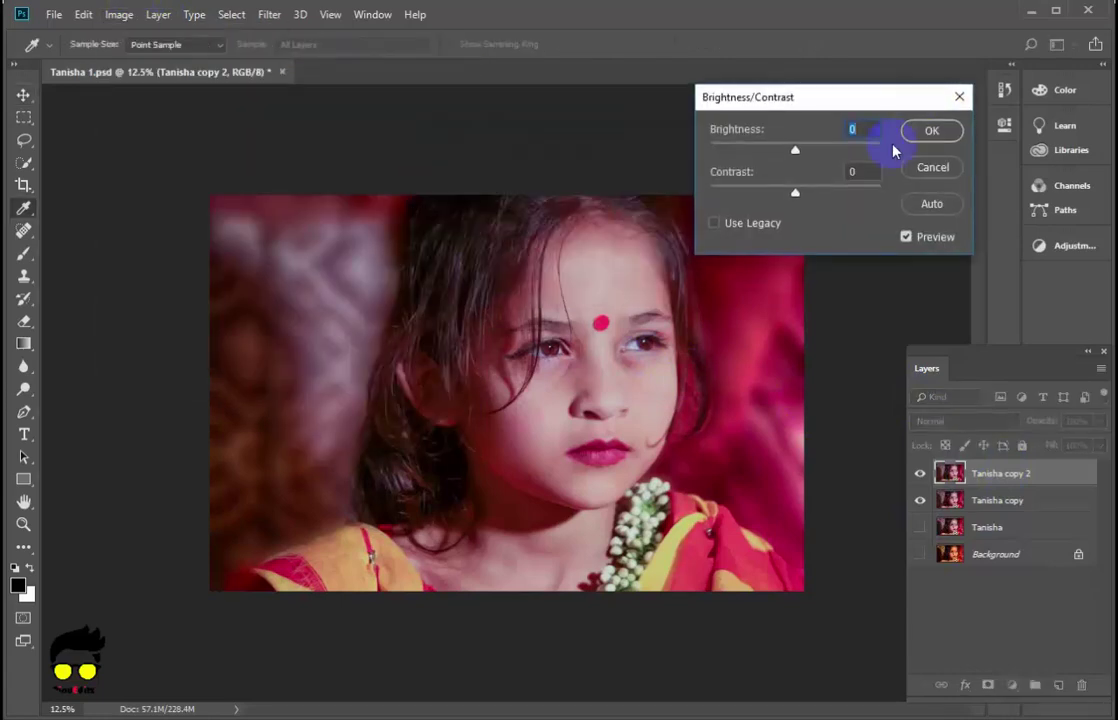
type("20")
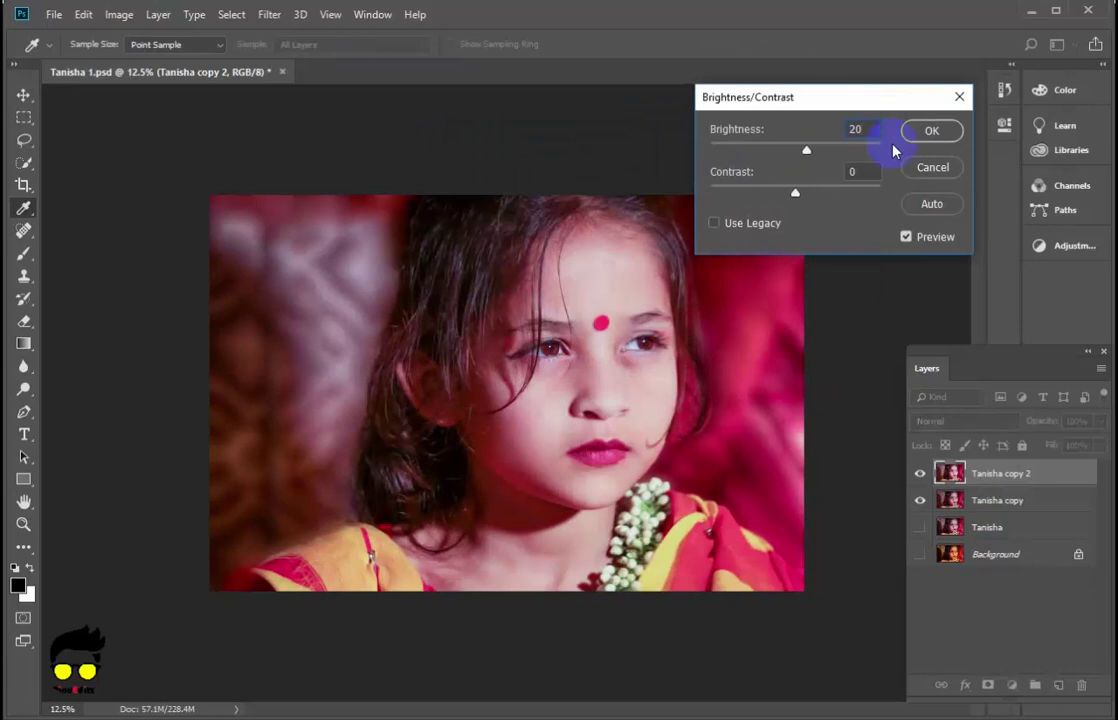
key("BackSpace")
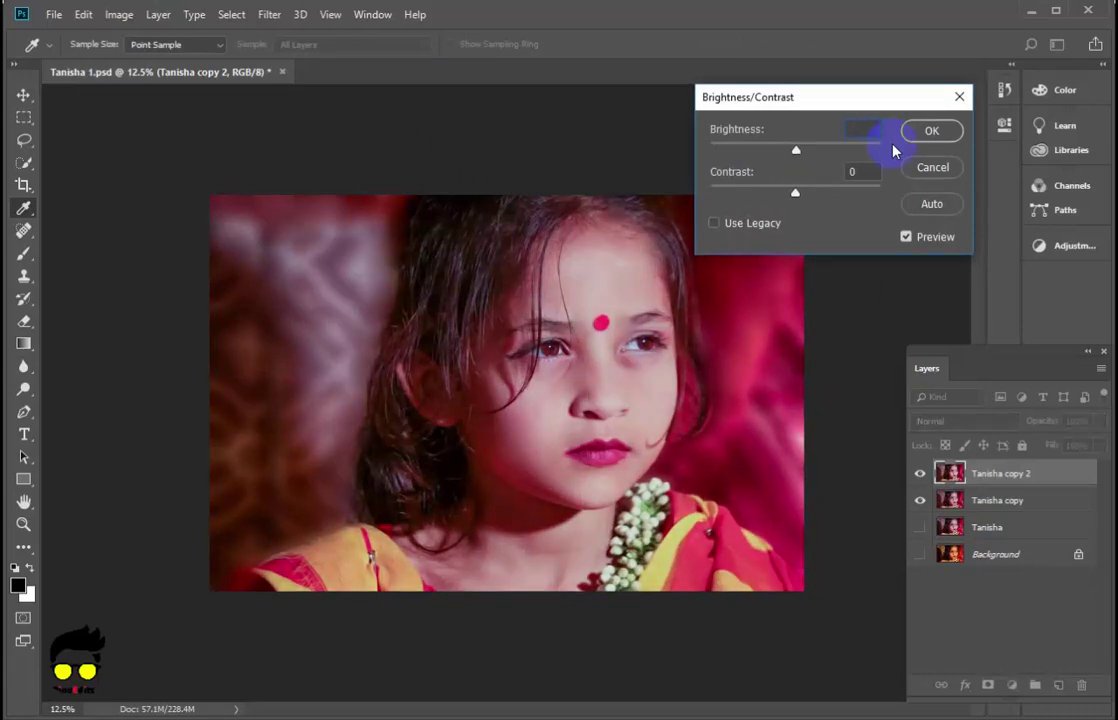
type("10")
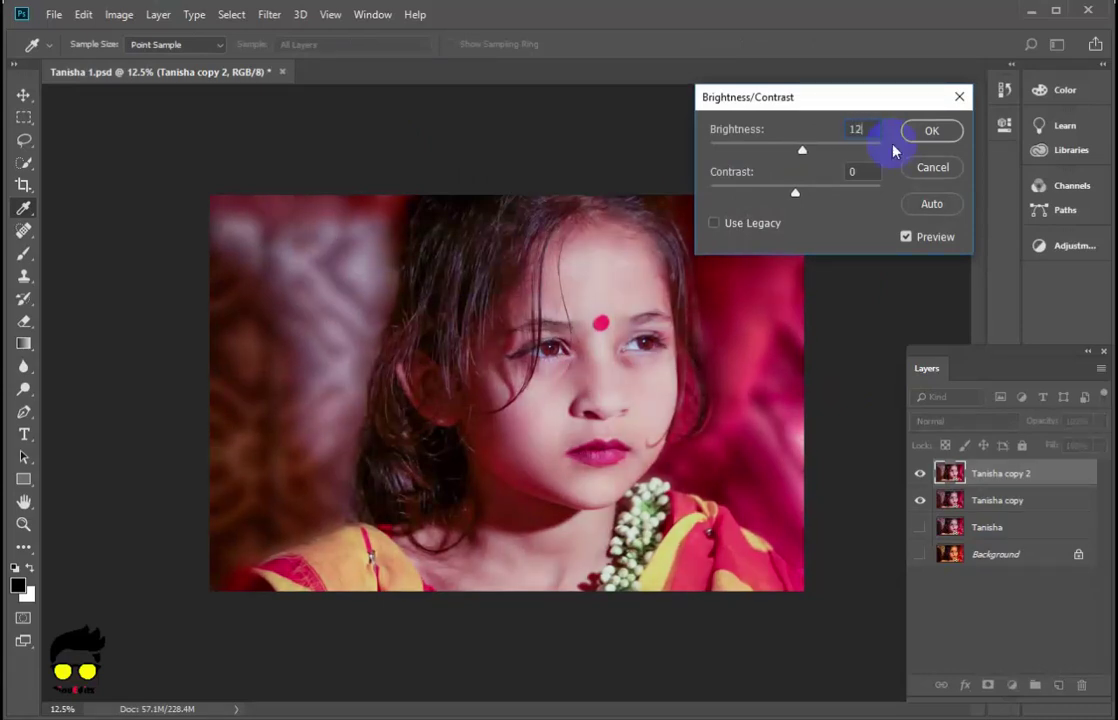
left_click(928, 131)
key("v")
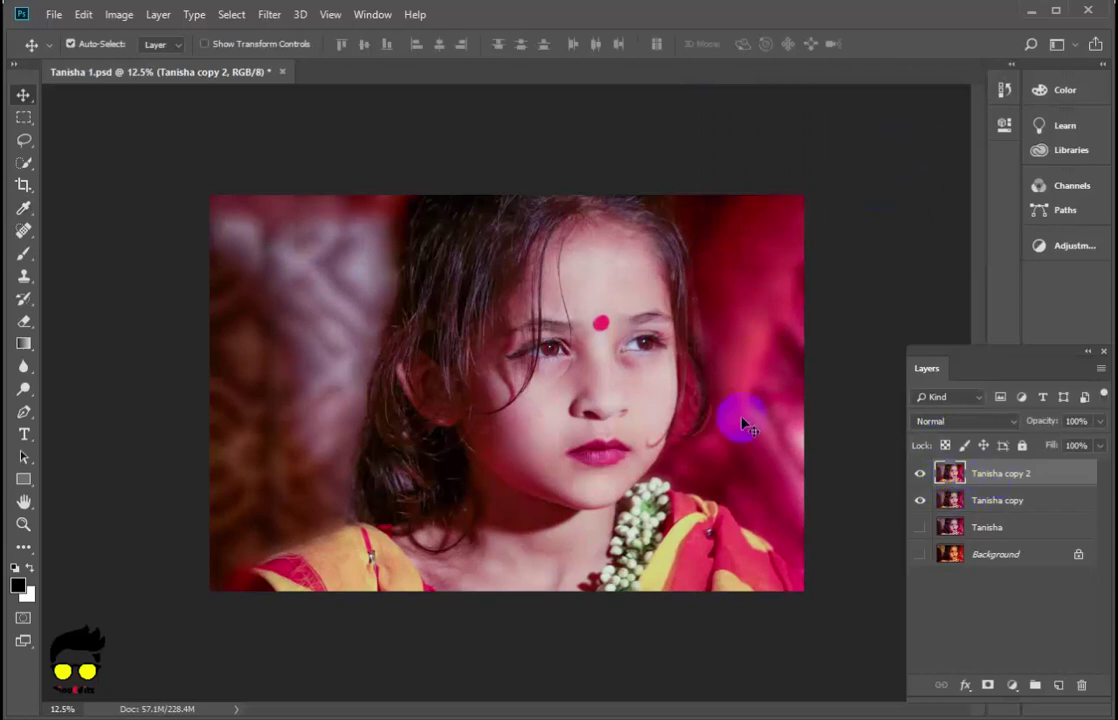
left_click(119, 14)
mouse_move(146, 60)
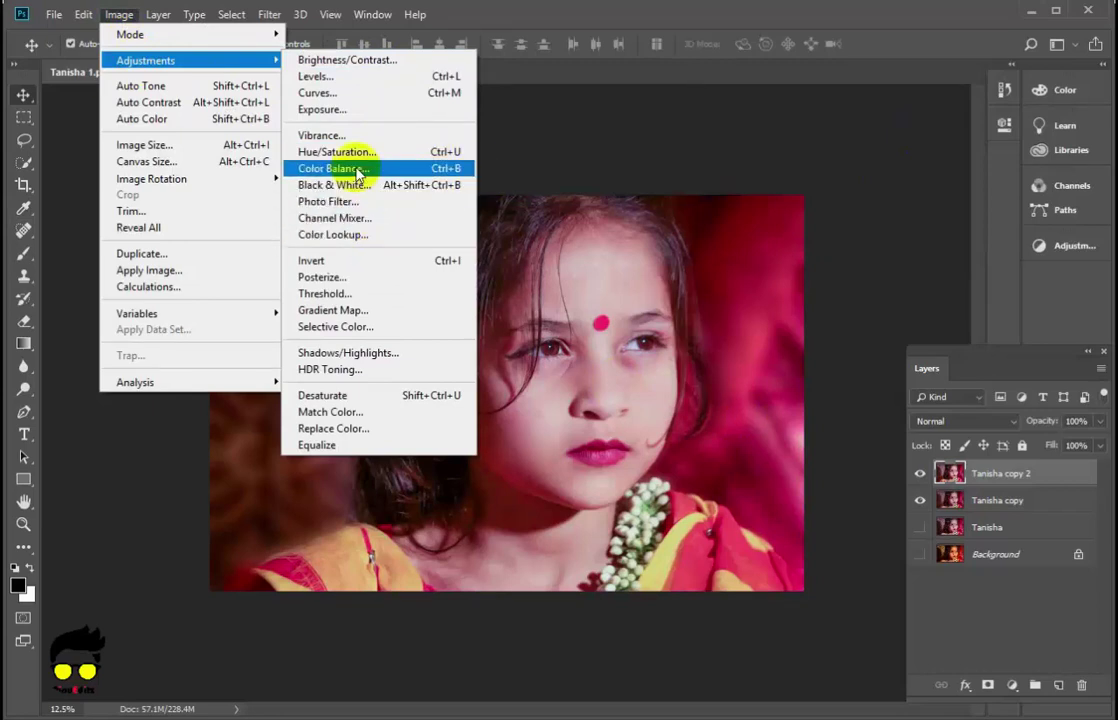
Step: Apply a midtone Color Balance of +40 toward red and +40 toward green
left_click(345, 168)
left_click_drag(532, 120, 771, 102)
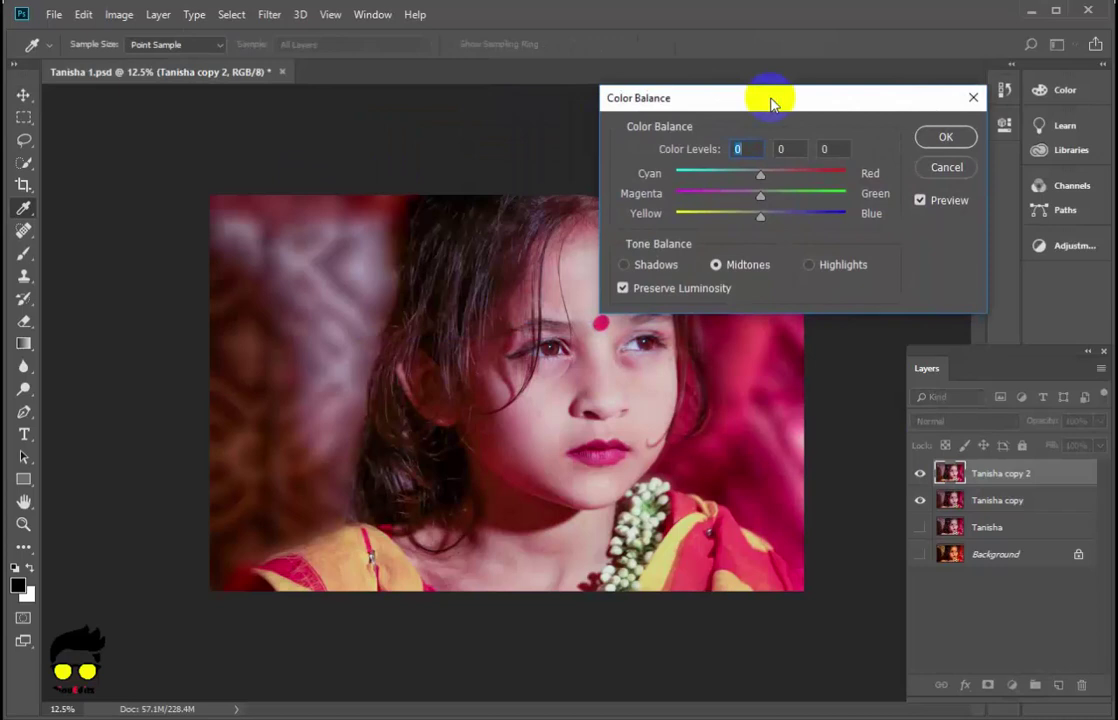
type("40")
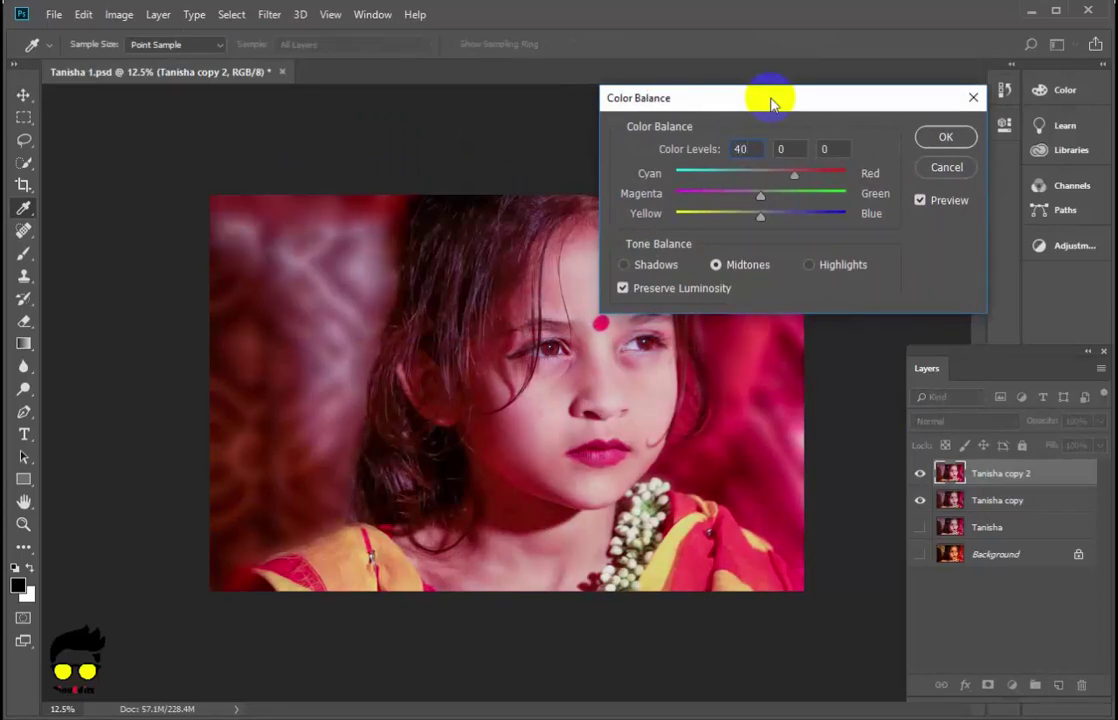
type("4")
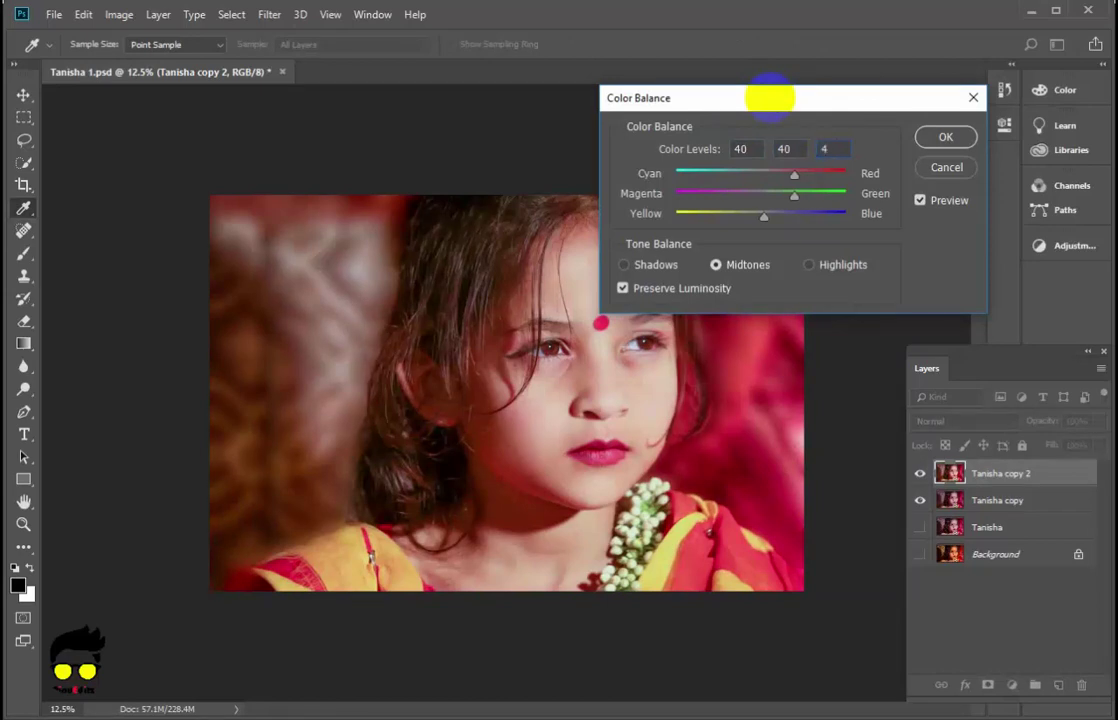
type("040")
key("Return")
key("v")
mouse_move(769, 100)
left_mouse_down()
mouse_move(607, 455)
mouse_move(611, 400)
left_mouse_up()
Step: Zoom to 100% on the freckled cheek beside the nose and pan across it
scroll(612, 402, "up", 3)
scroll(590, 400, "up", 1)
scroll(535, 347, "up", 2)
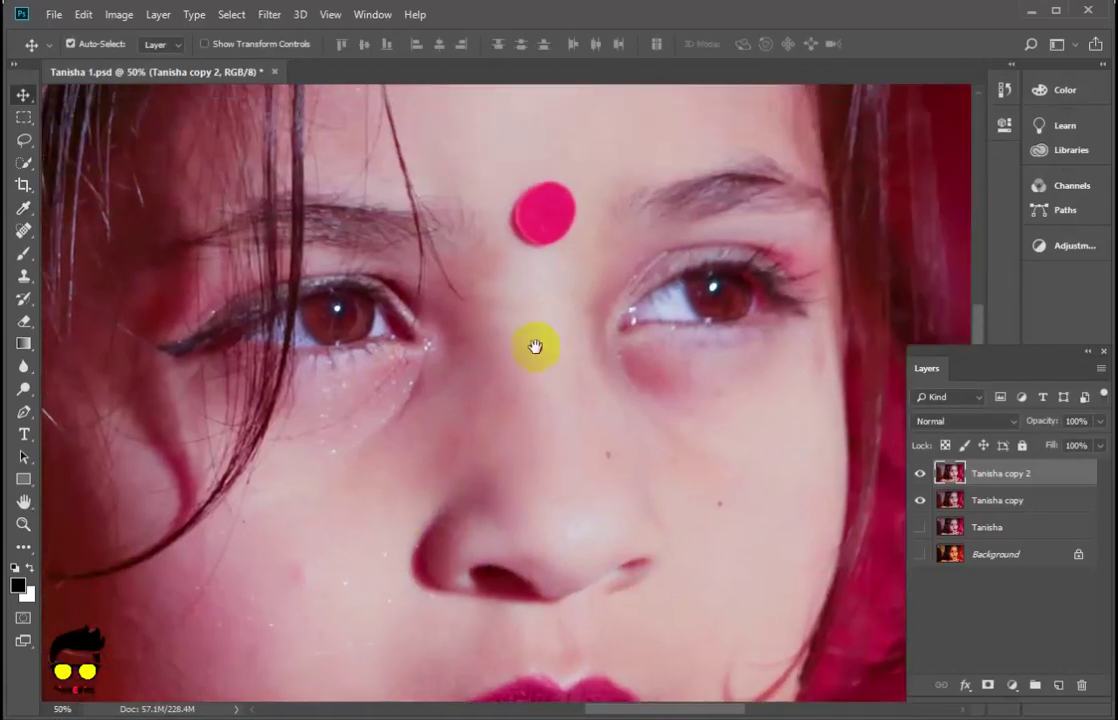
scroll(522, 355, "up", 5)
scroll(519, 407, "up", 1)
scroll(522, 374, "down", 2)
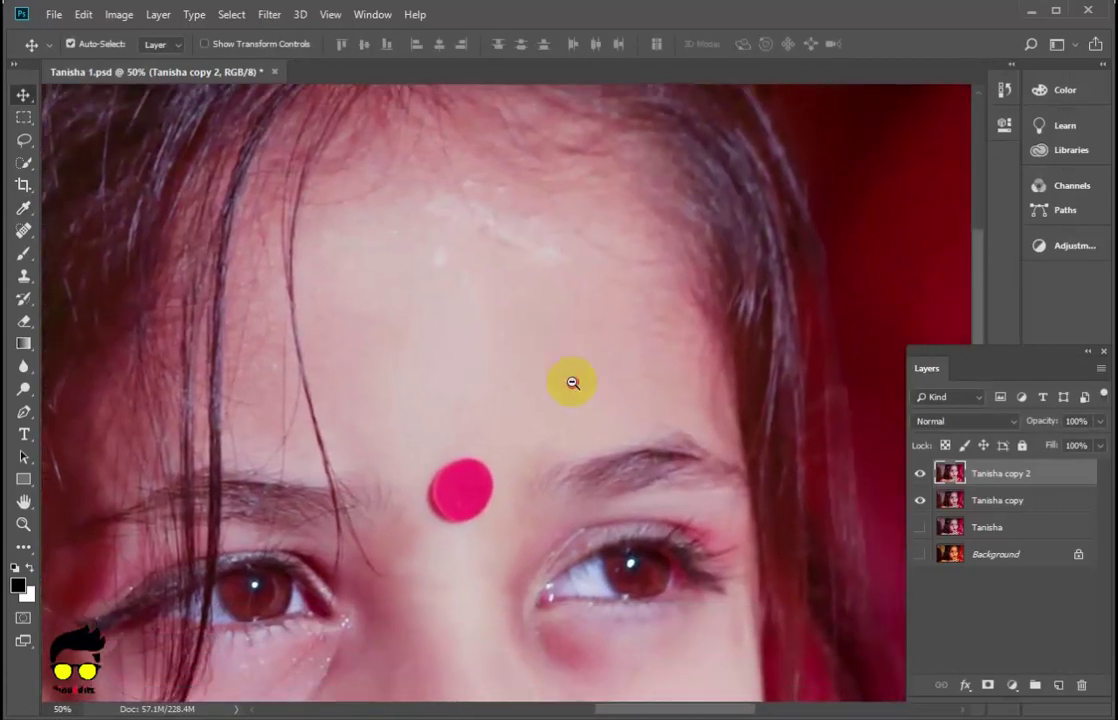
scroll(571, 382, "down", 1)
scroll(611, 424, "down", 5)
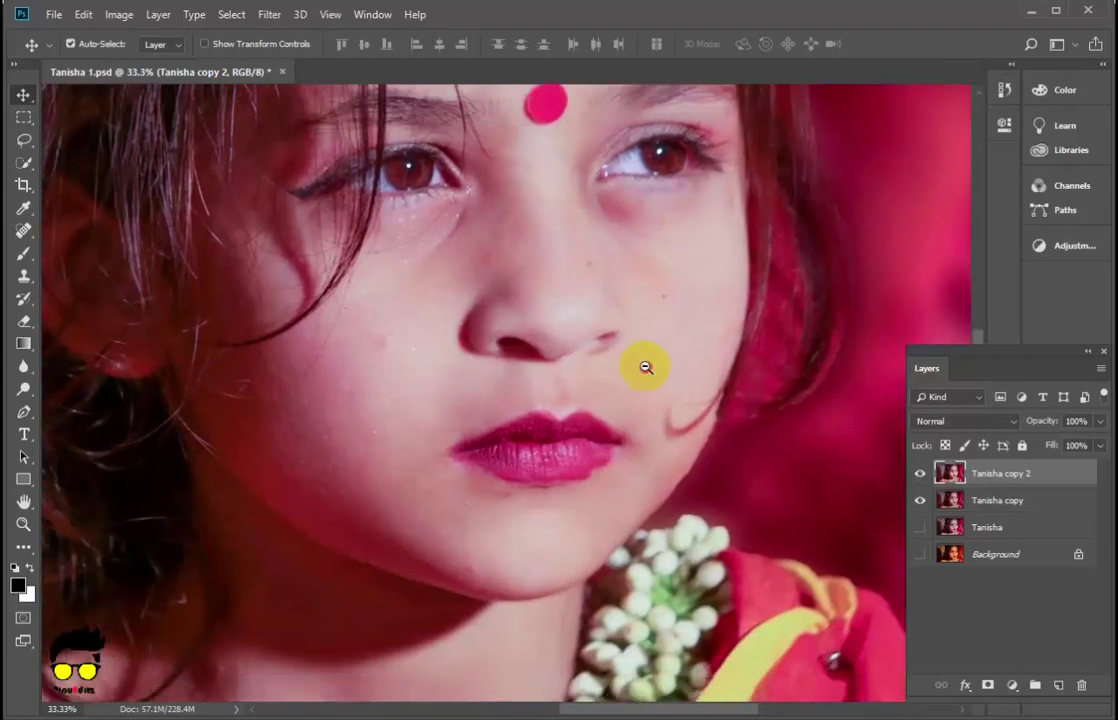
scroll(644, 369, "down", 1)
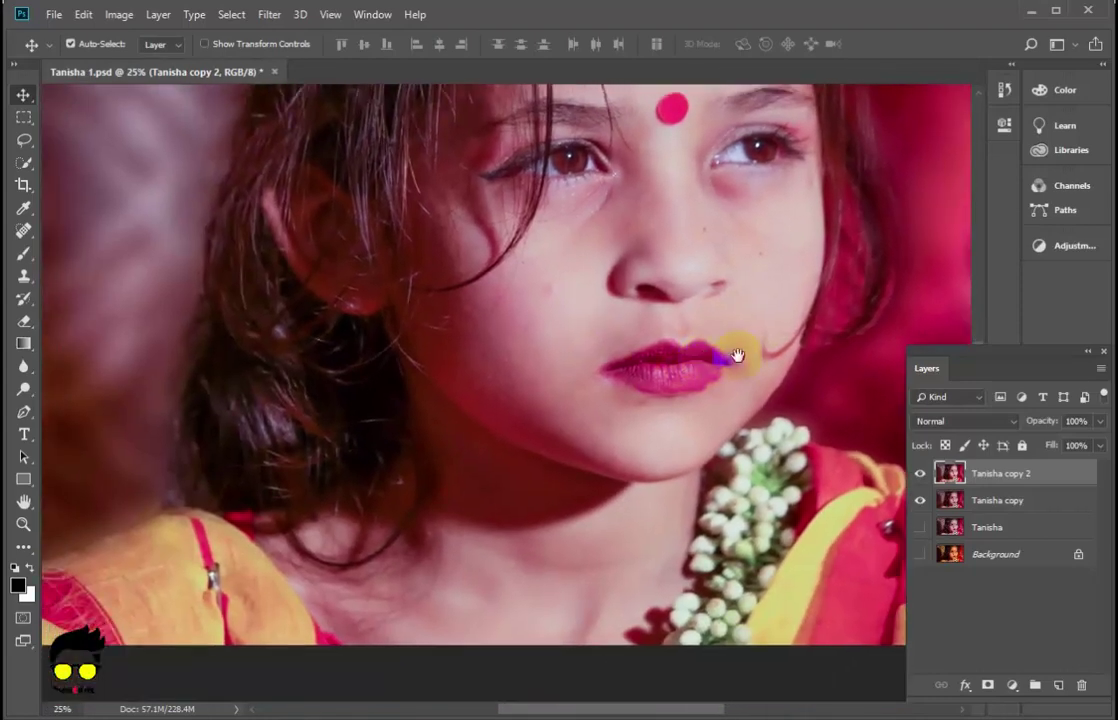
scroll(624, 292, "up", 2)
scroll(624, 292, "up", 1)
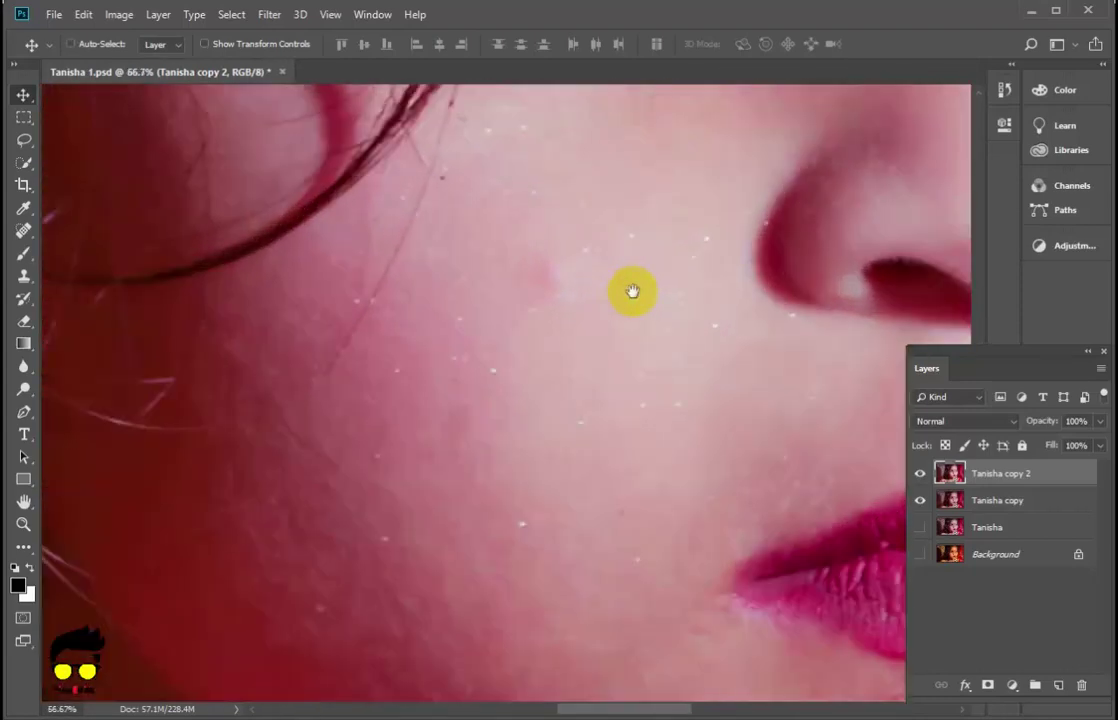
scroll(631, 292, "up", 1)
mouse_move(610, 372)
left_mouse_down()
mouse_move(602, 400)
mouse_move(639, 381)
left_mouse_up()
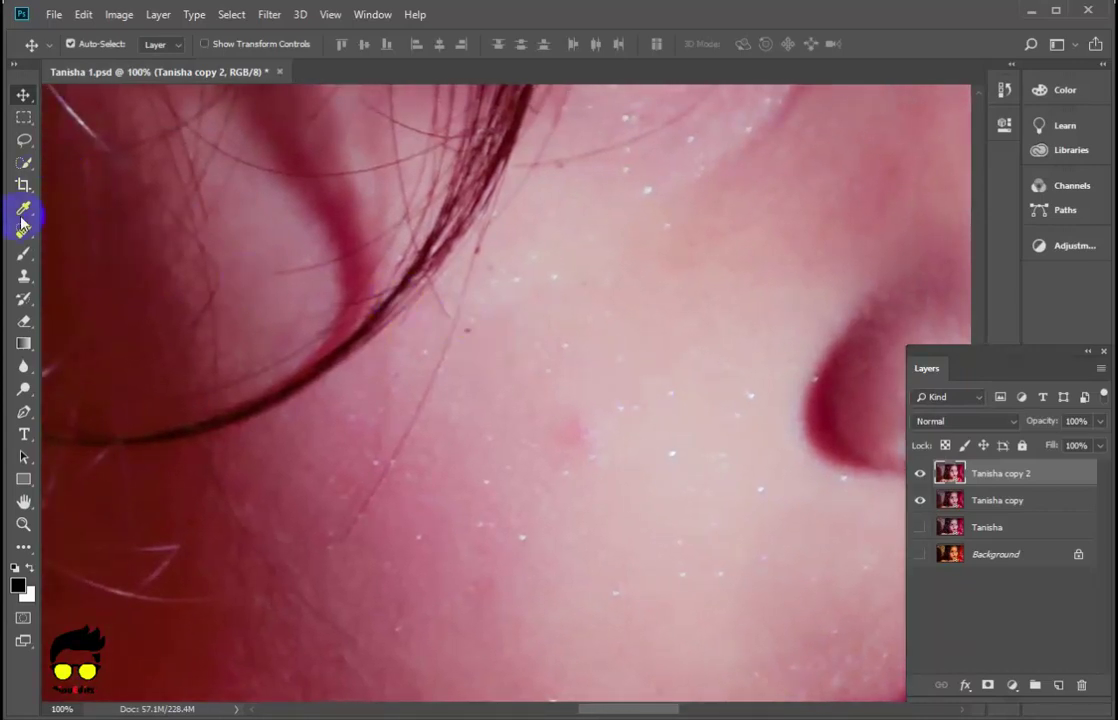
Step: Switch to a larger Spot Healing Brush and heal the red blemishes on the cheek
left_click(24, 162)
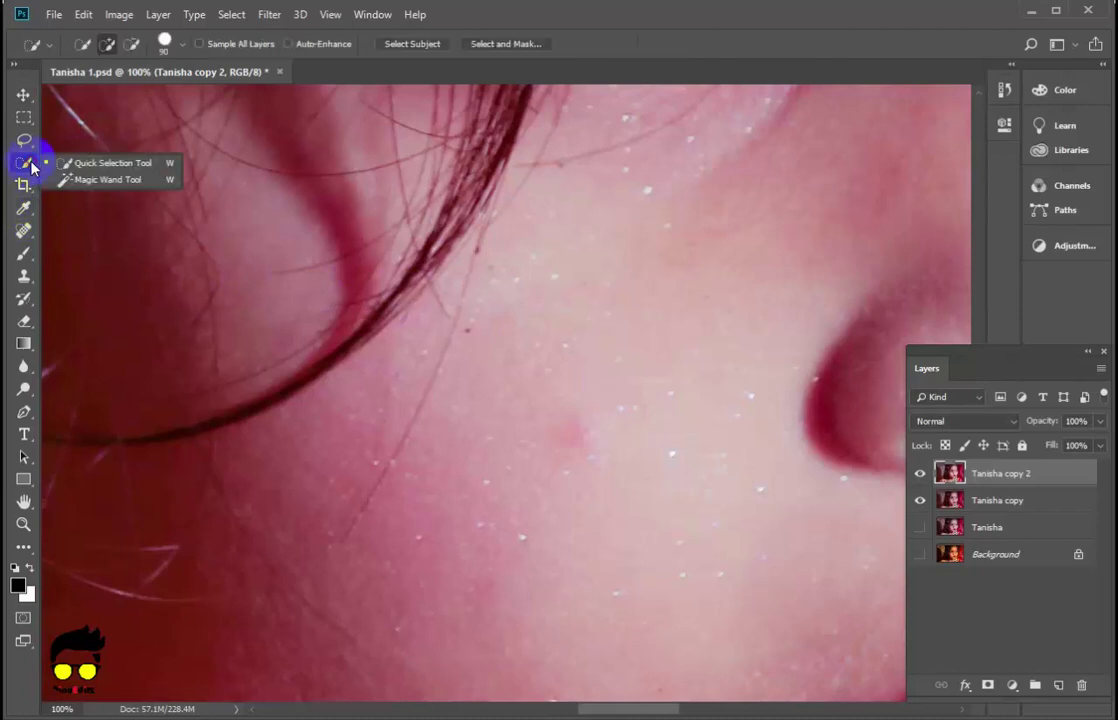
left_click(25, 232)
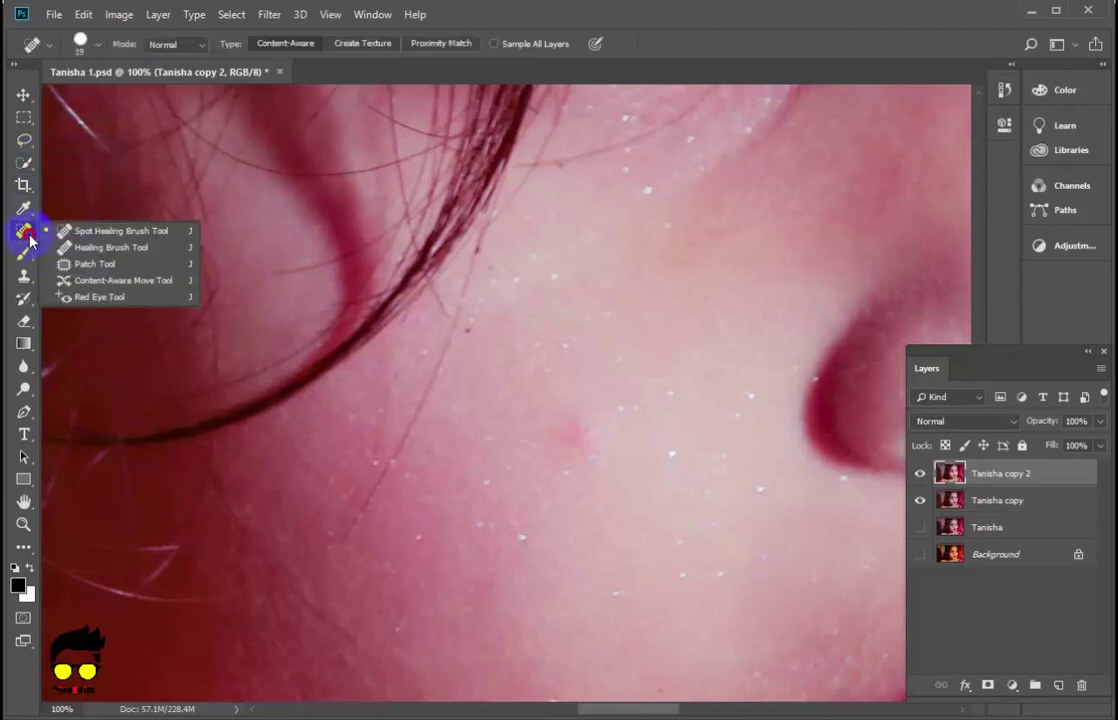
left_click(118, 231)
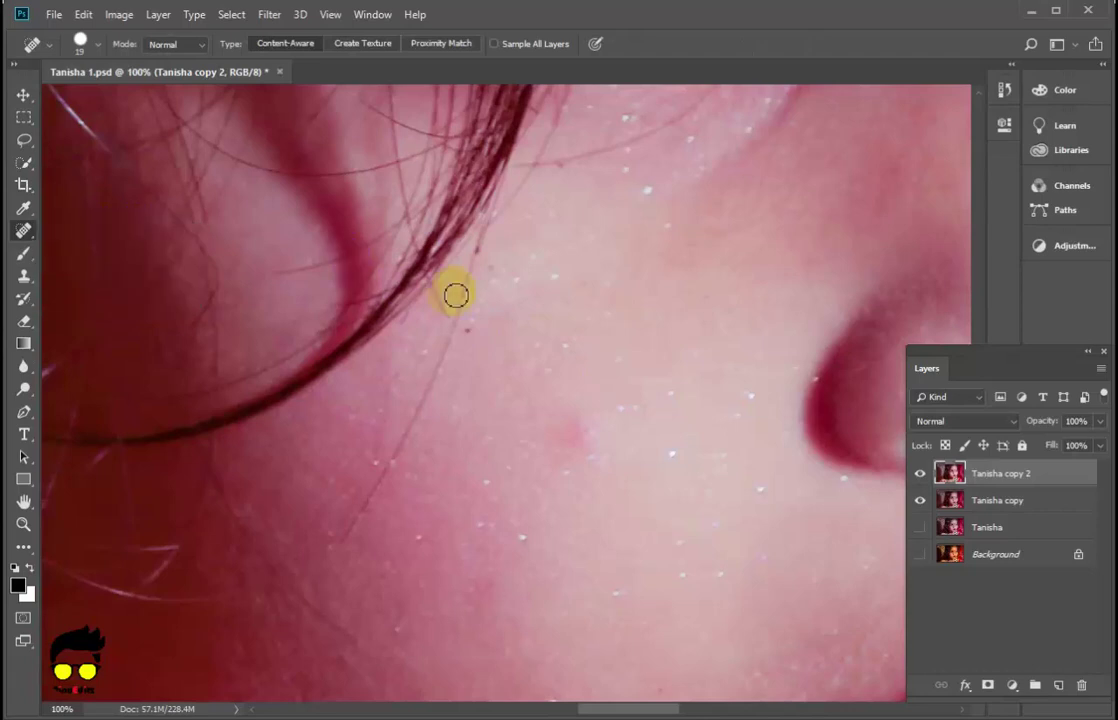
key("bracketright")
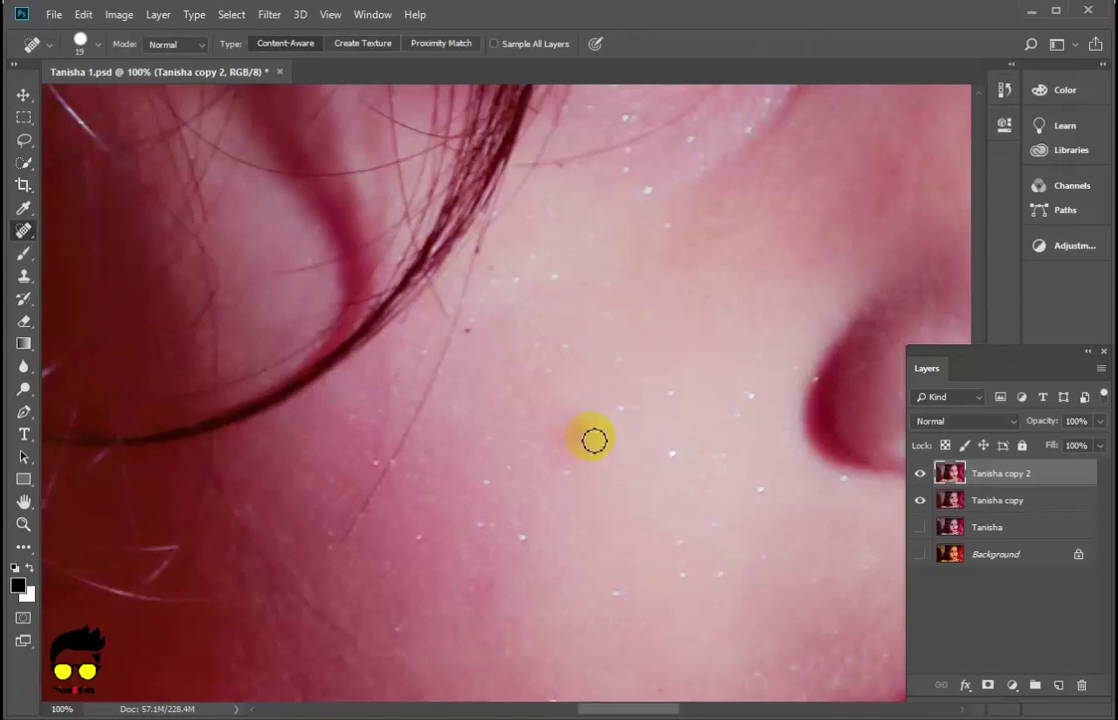
key("bracketright")
left_click(581, 438)
left_click(566, 434)
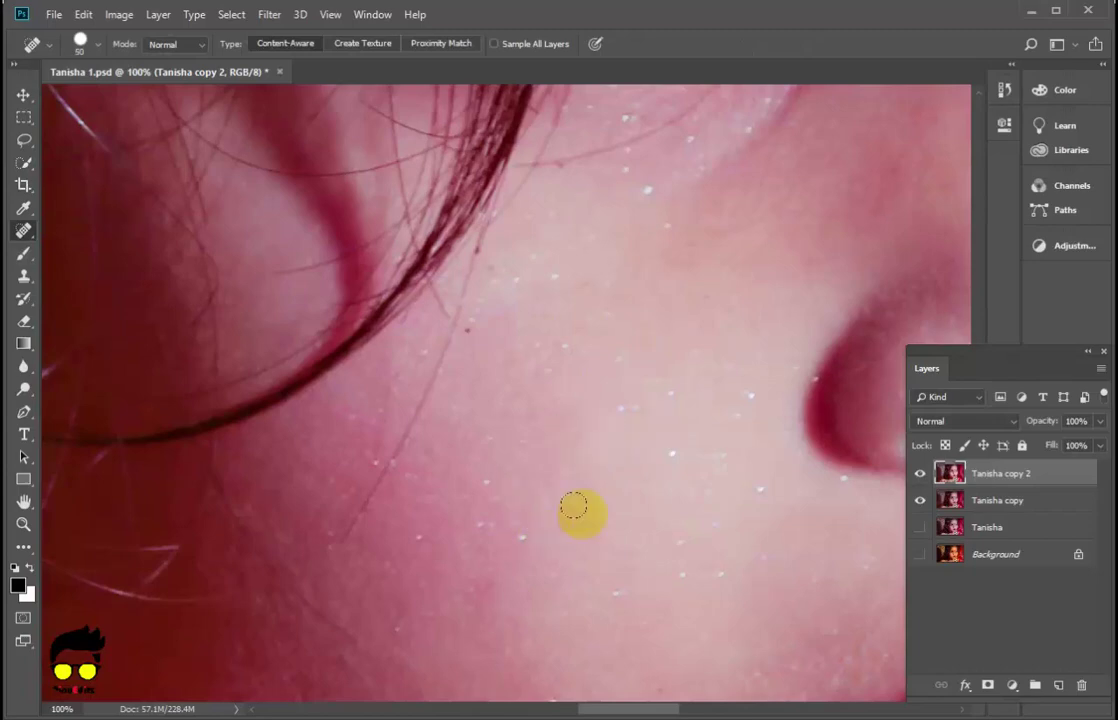
Step: Heal the spots beside the nose, under the eye and the streak on the right cheek
left_click(670, 512, "alt")
left_click(670, 512, "alt")
left_click(668, 514, "alt")
left_click_drag(674, 520, 457, 431)
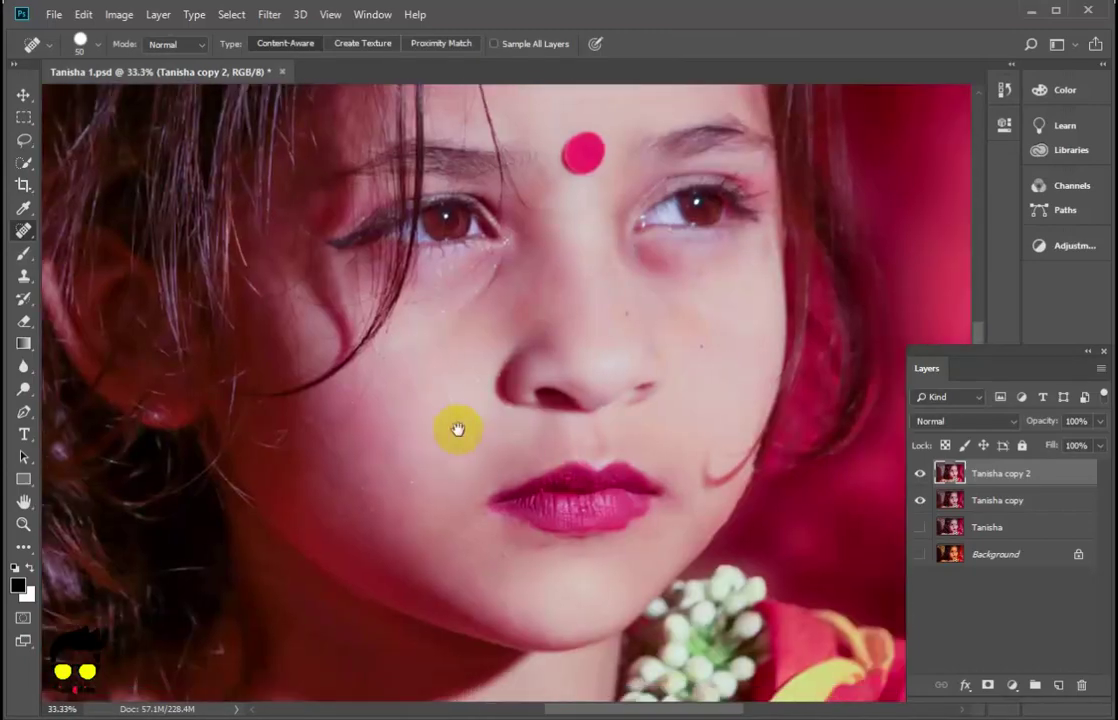
left_click_drag(554, 436, 478, 438)
mouse_move(591, 381)
left_mouse_down()
mouse_move(584, 352)
mouse_move(624, 354)
left_mouse_up()
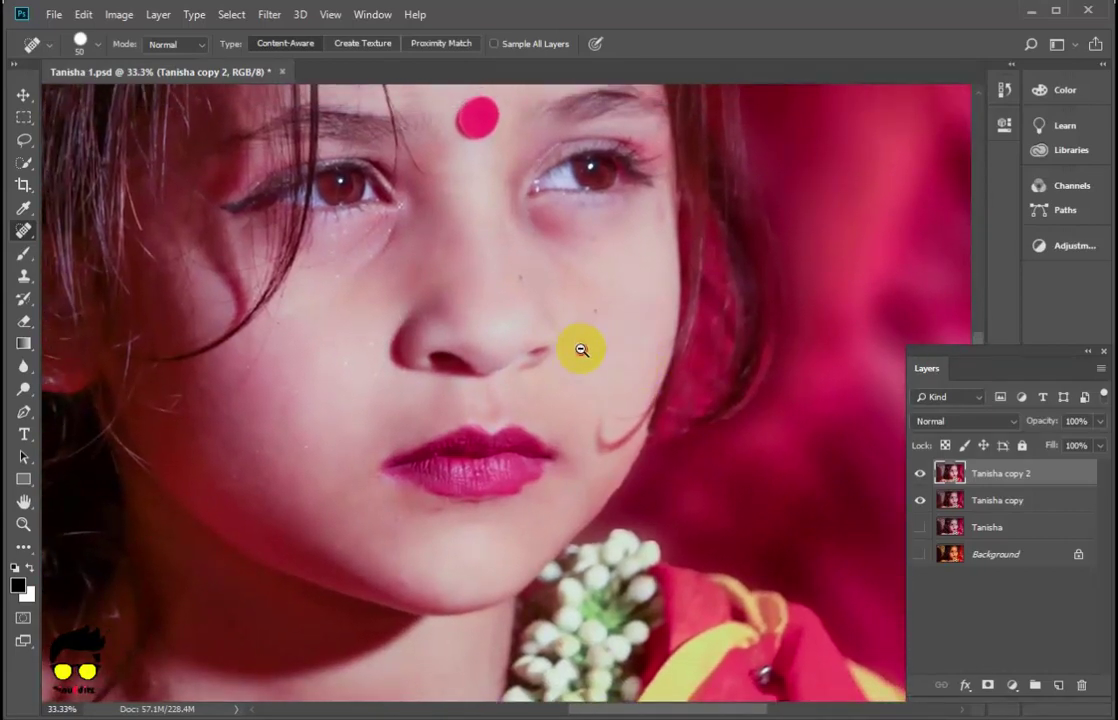
left_click(610, 418, "alt")
left_click_drag(502, 379, 535, 363)
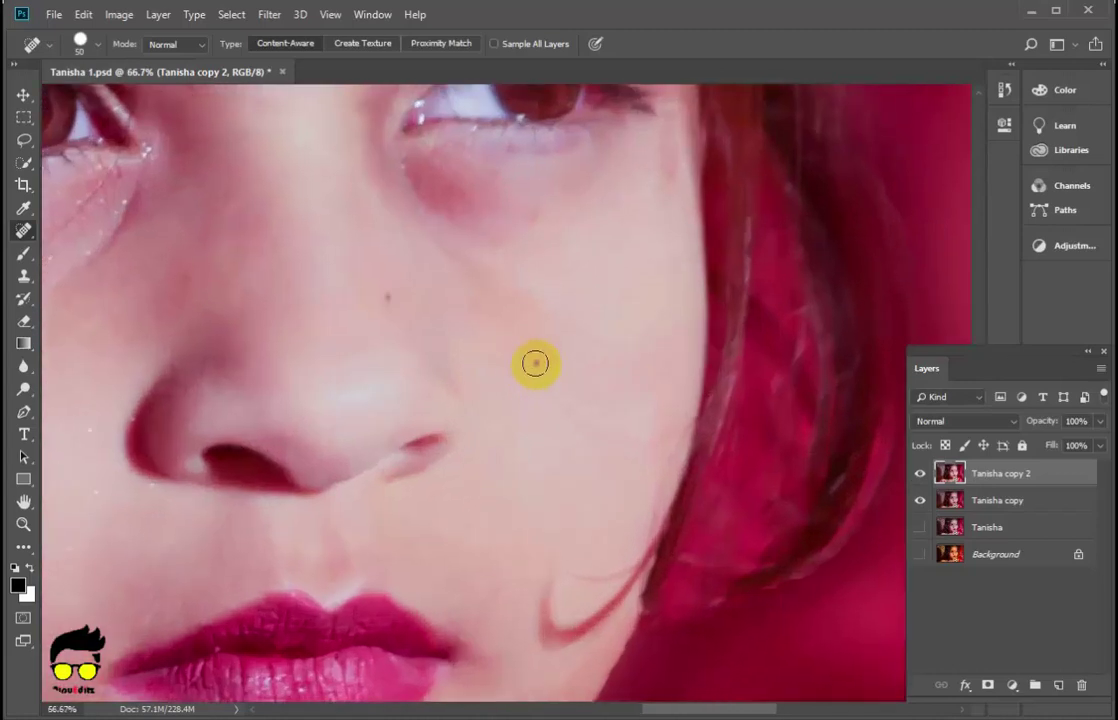
left_click(391, 301)
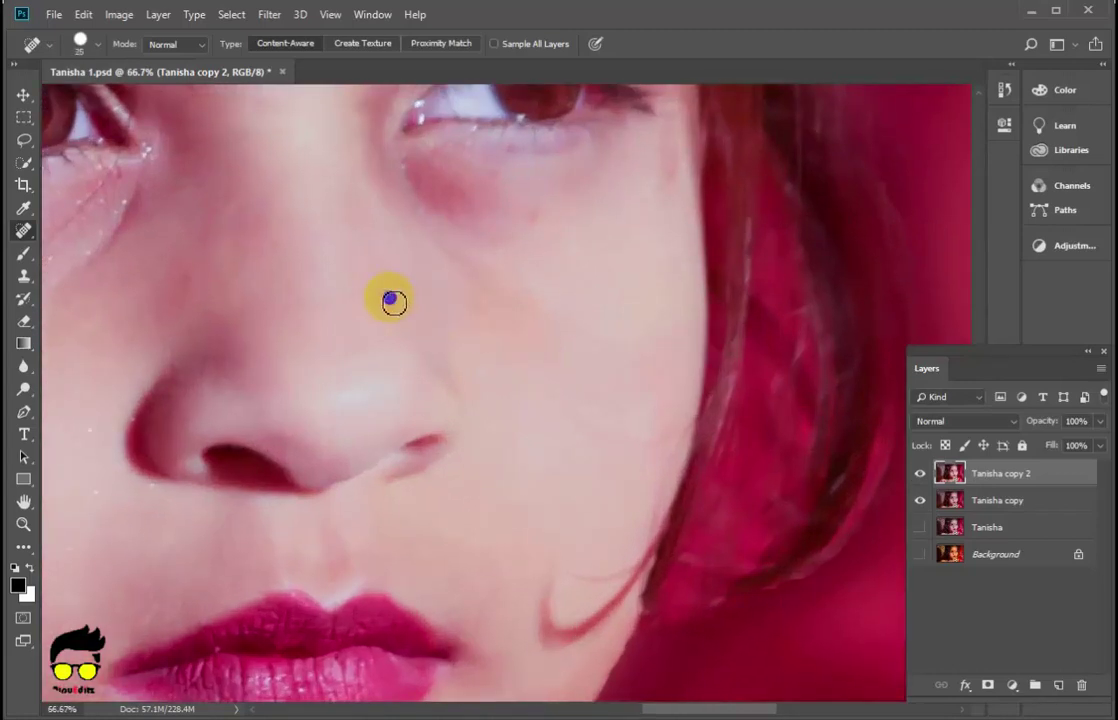
left_click(536, 219)
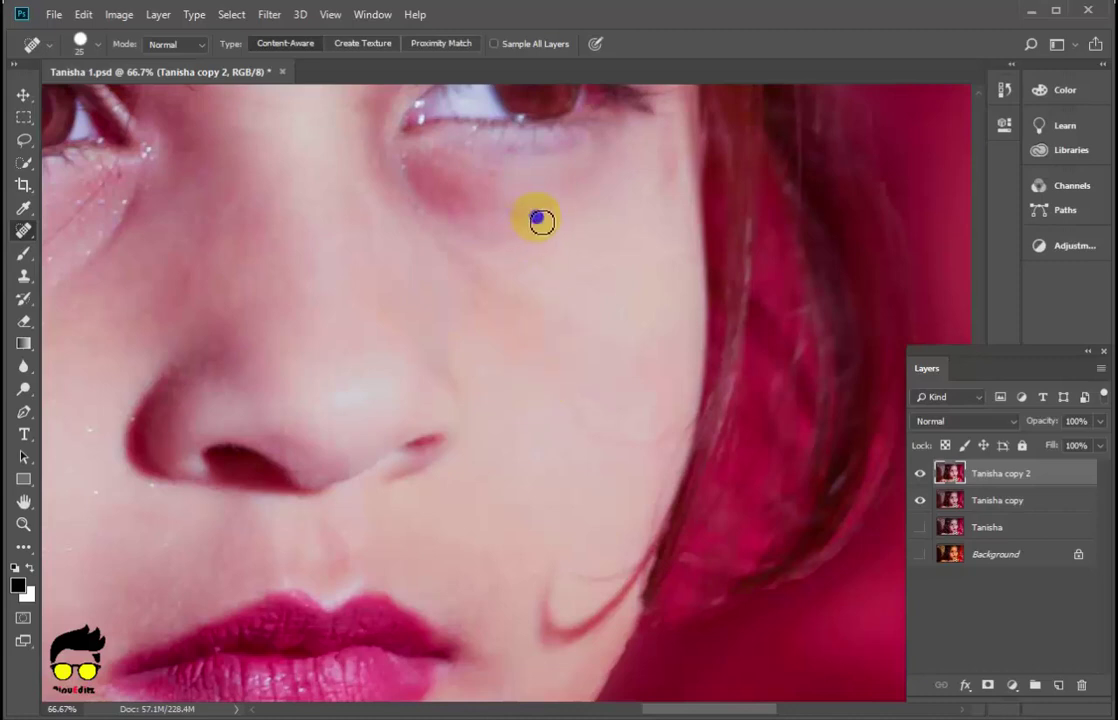
left_click(667, 163)
left_click_drag(667, 163, 666, 125)
Step: Heal the two specks below the lower lip
scroll(552, 485, "down", 1)
scroll(600, 470, "down", 3)
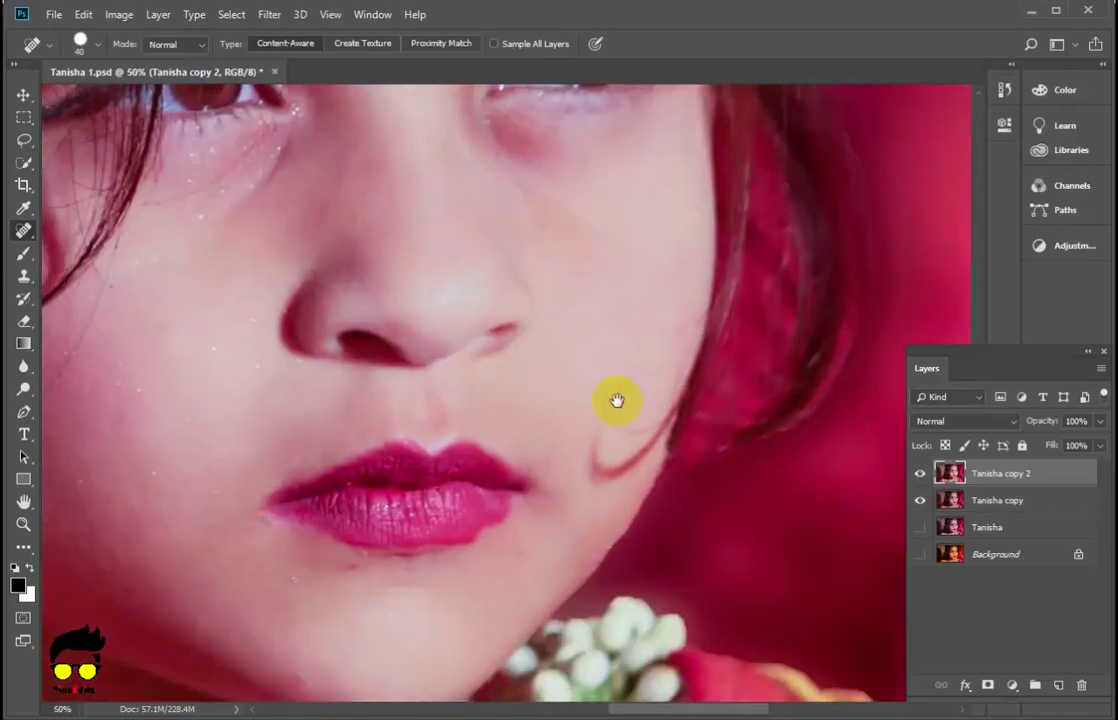
scroll(567, 489, "down", 2)
scroll(510, 525, "up", 1)
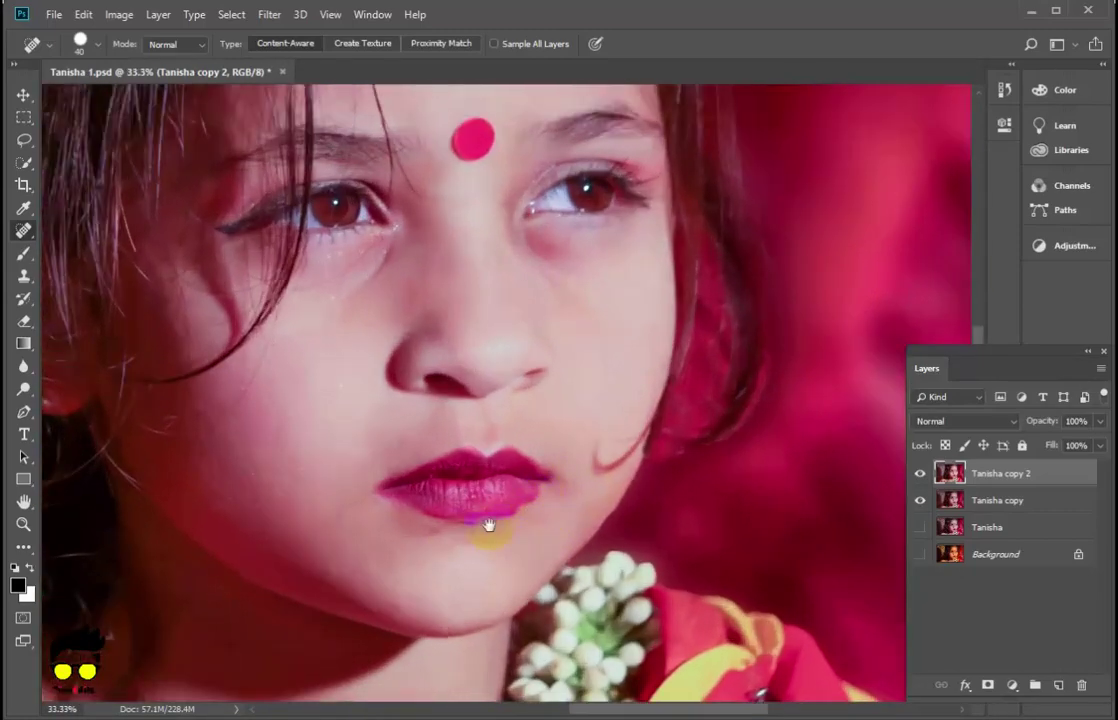
scroll(587, 469, "up", 1)
scroll(587, 469, "up", 2)
left_click(584, 441)
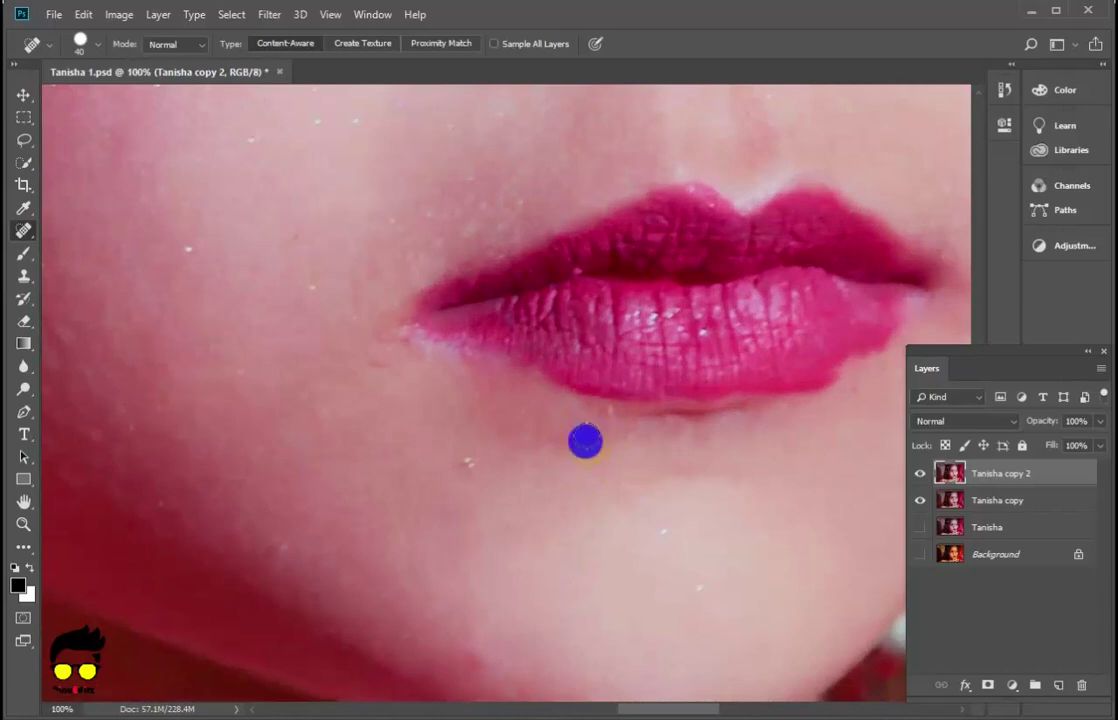
left_click(467, 462)
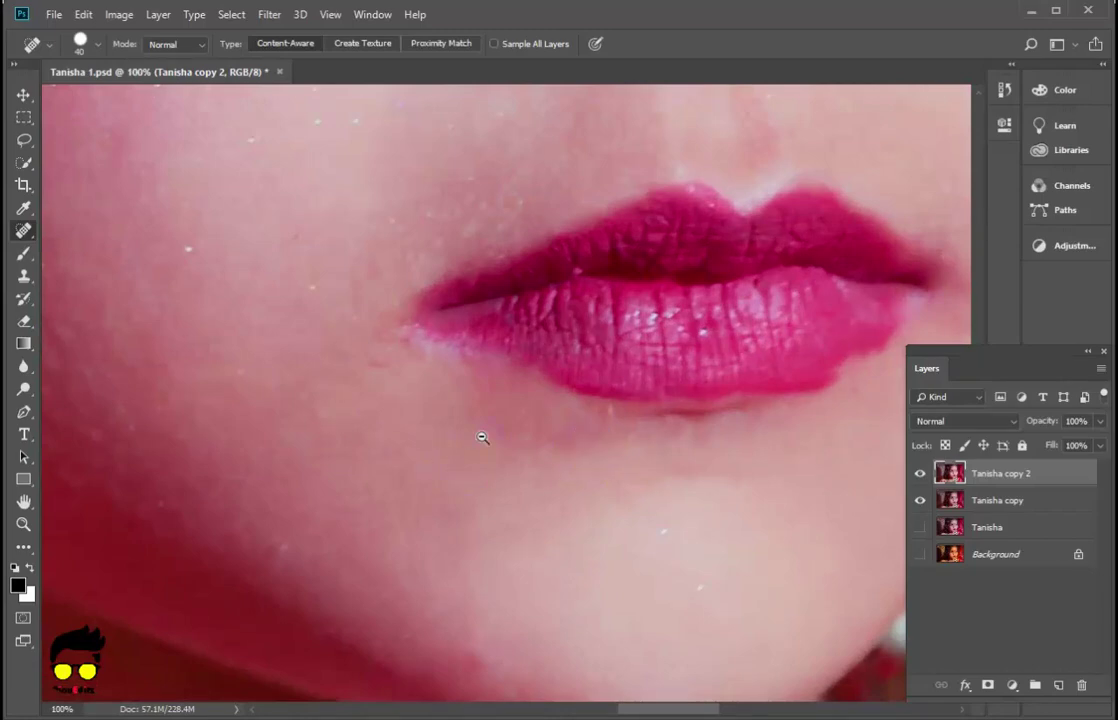
Step: With a slightly larger brush, heal the spots and marks across the forehead
scroll(482, 437, "down", 1)
scroll(507, 352, "down", 1)
scroll(547, 374, "down", 1)
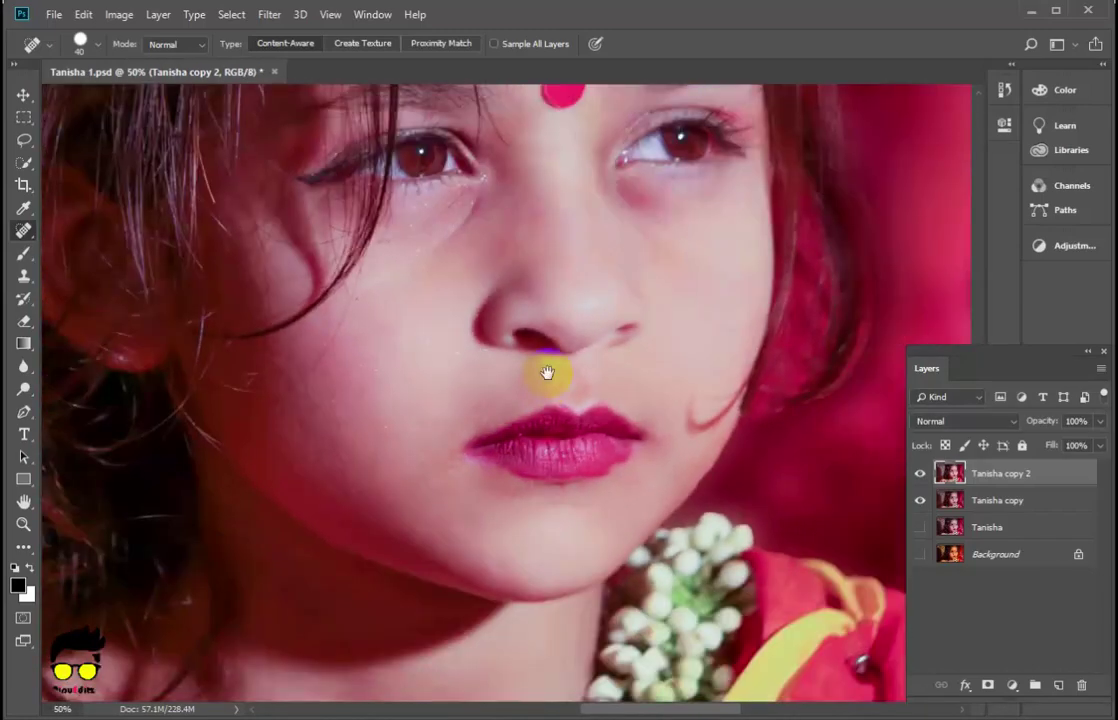
scroll(535, 421, "up", 1)
scroll(530, 367, "up", 2)
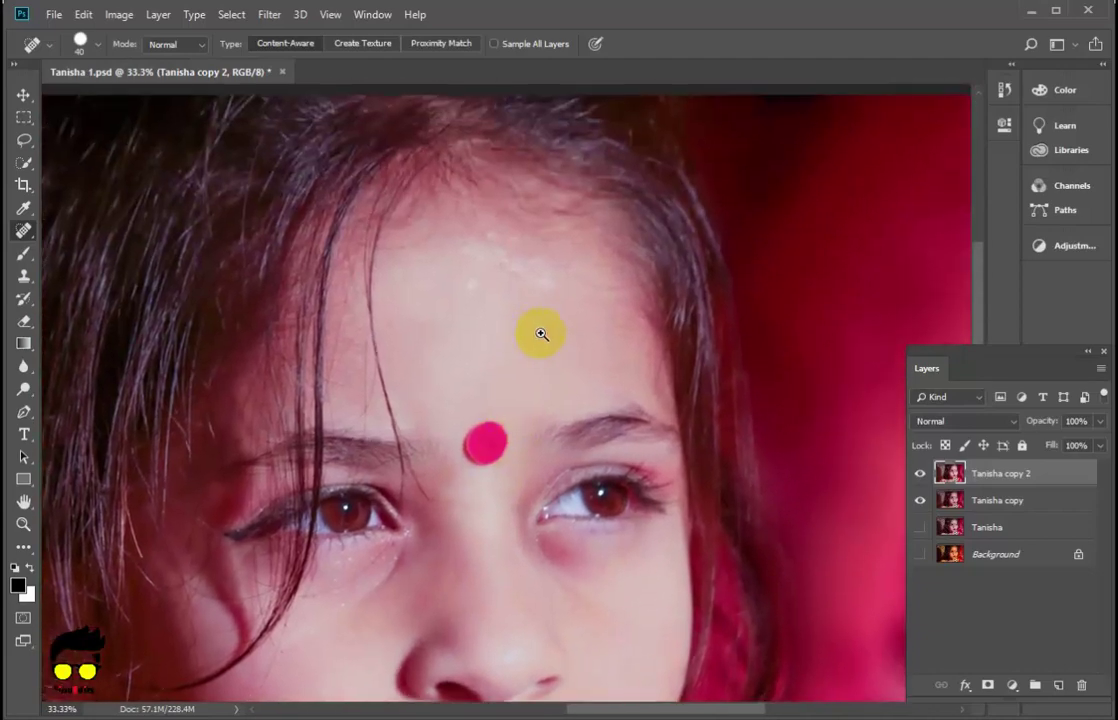
scroll(540, 332, "up", 1)
key("bracketright")
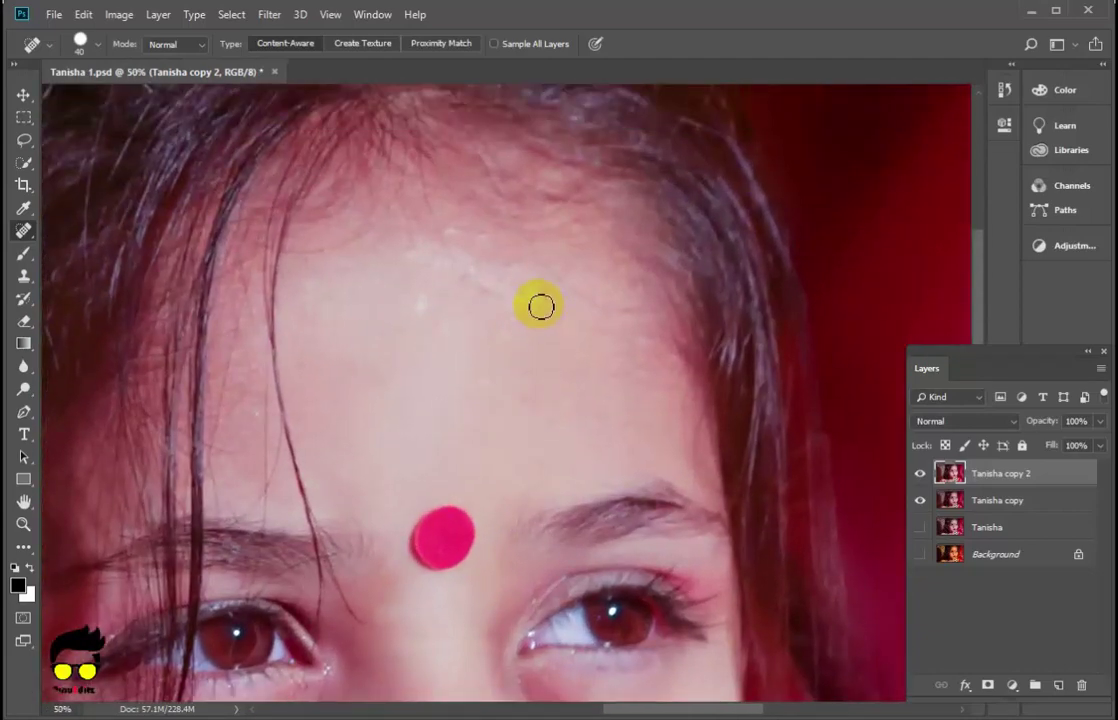
left_click(535, 299)
left_click_drag(535, 299, 568, 318)
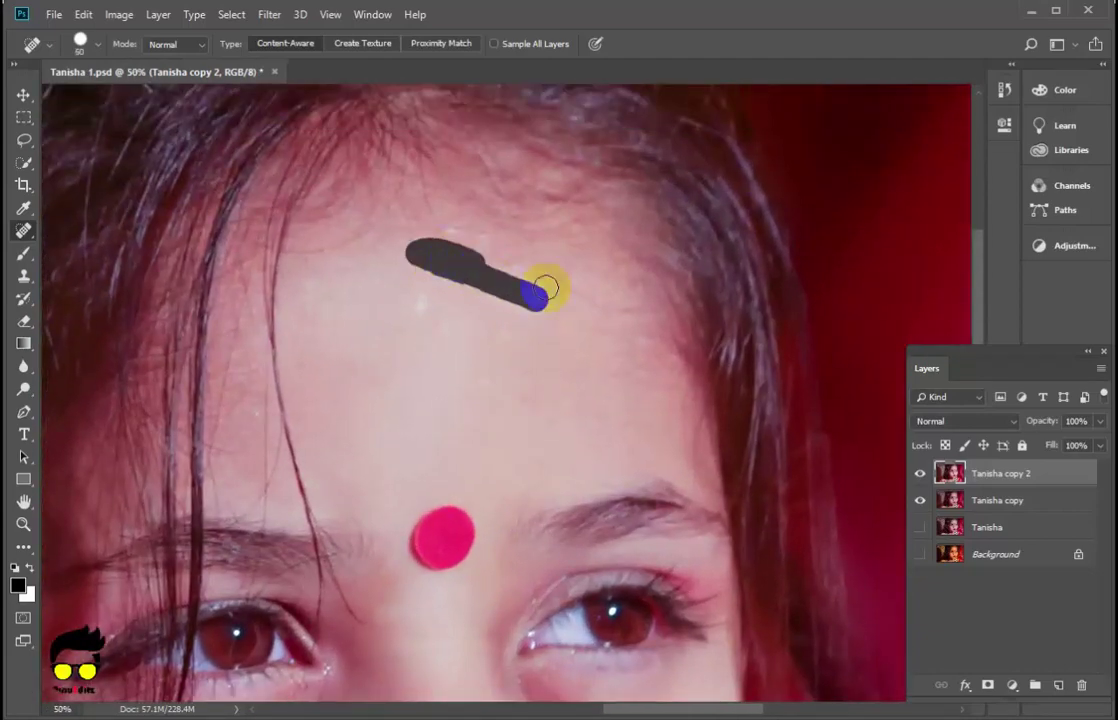
left_click(427, 302)
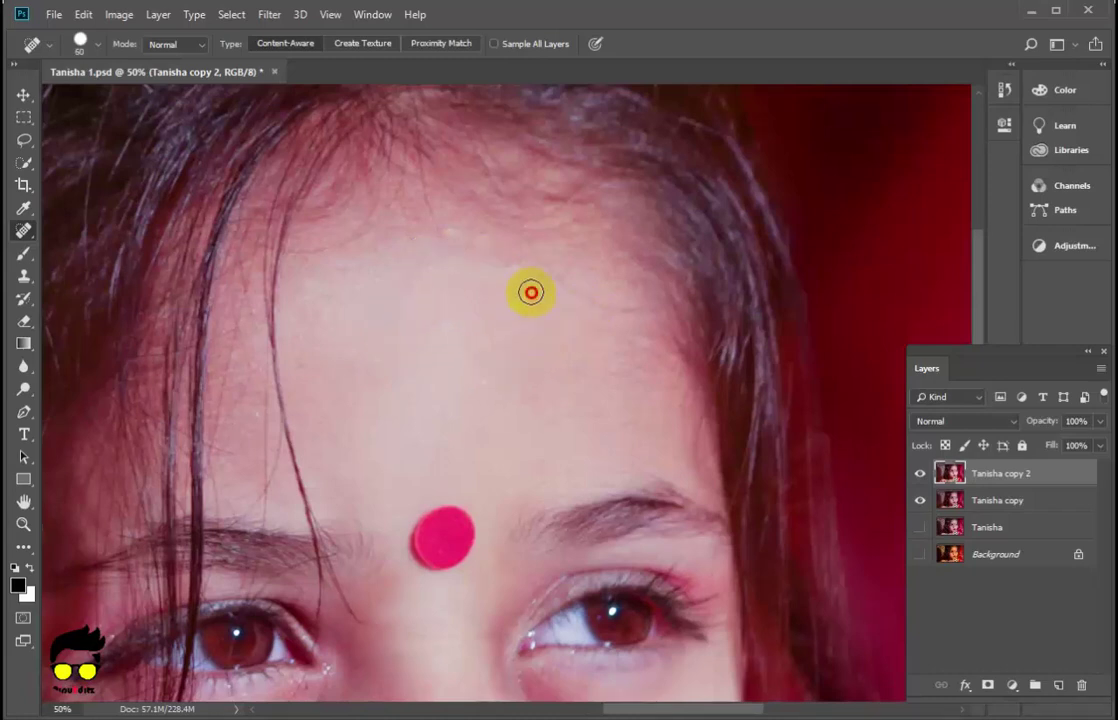
left_click(496, 268)
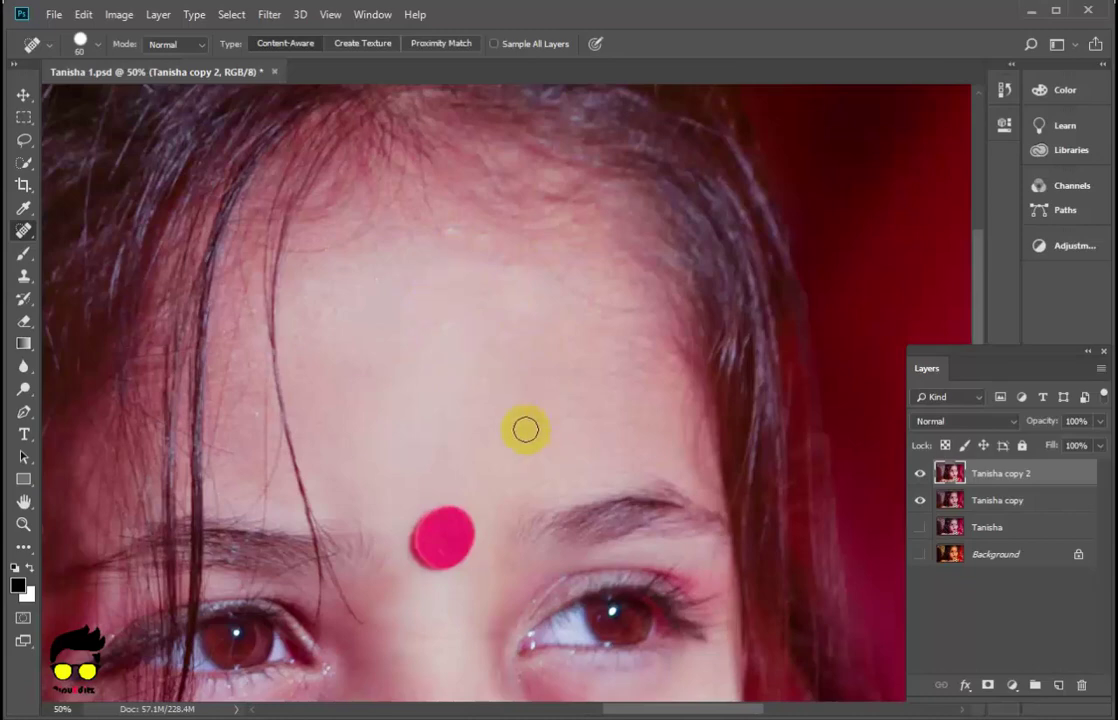
scroll(557, 401, "down", 3)
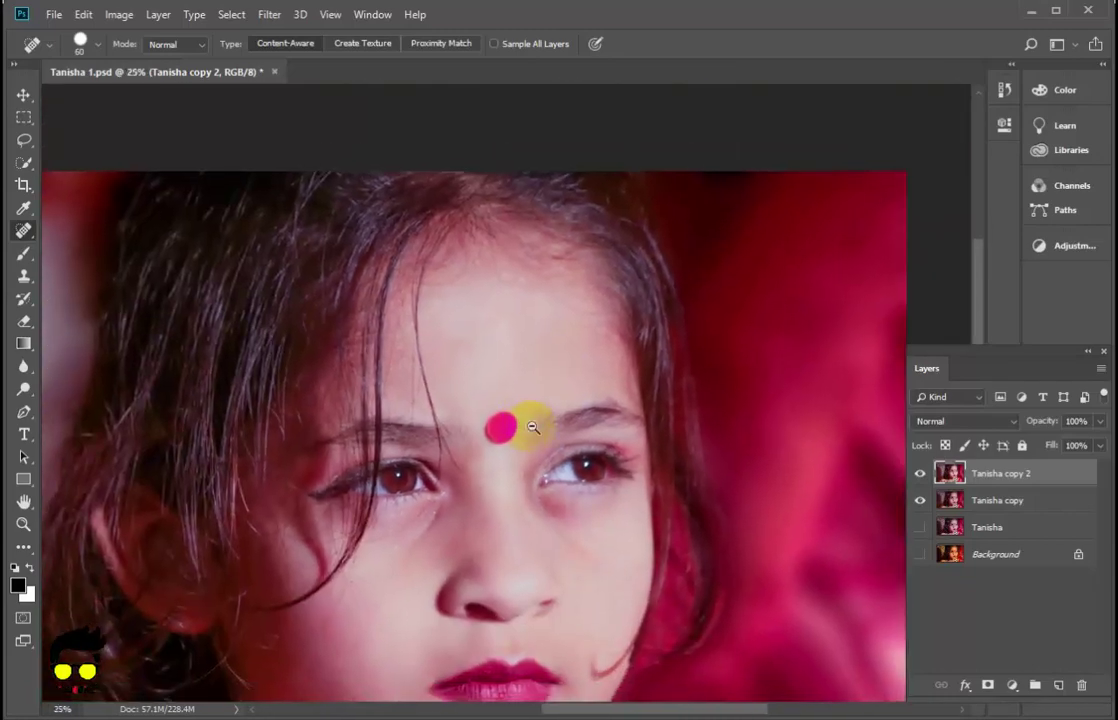
Step: Zoom out, switch to the Move tool, and launch Color Efex Pro 4 from Filter
scroll(567, 420, "down", 1)
key("v")
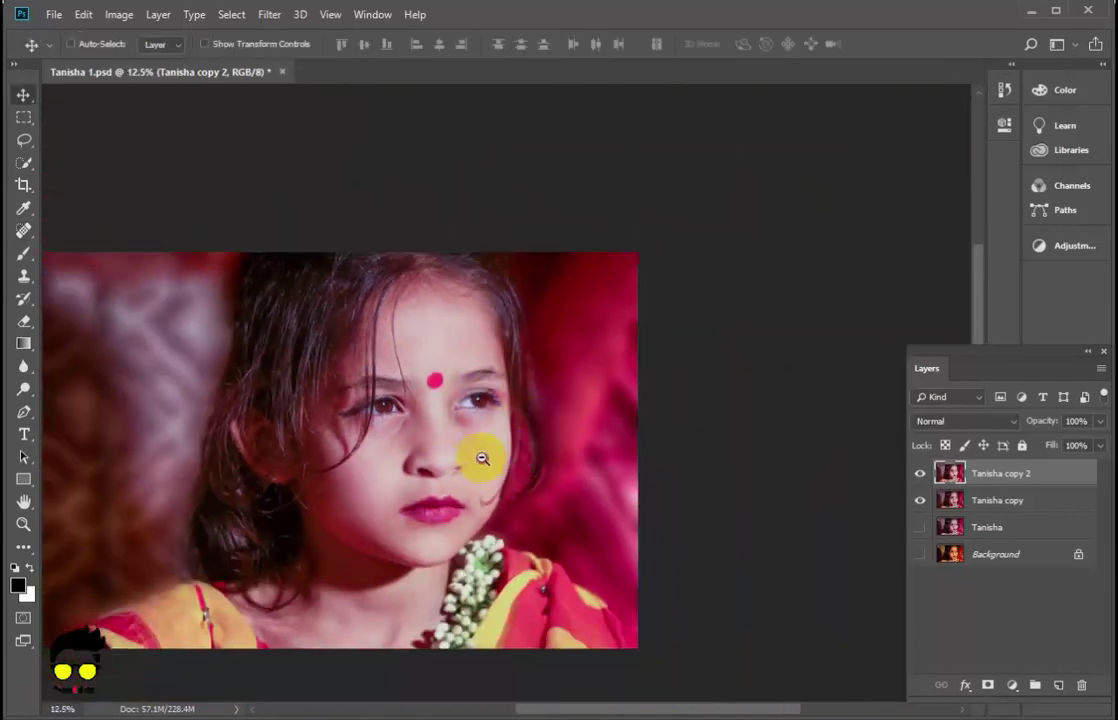
scroll(480, 457, "down", 1)
left_click(495, 438, "ctrl")
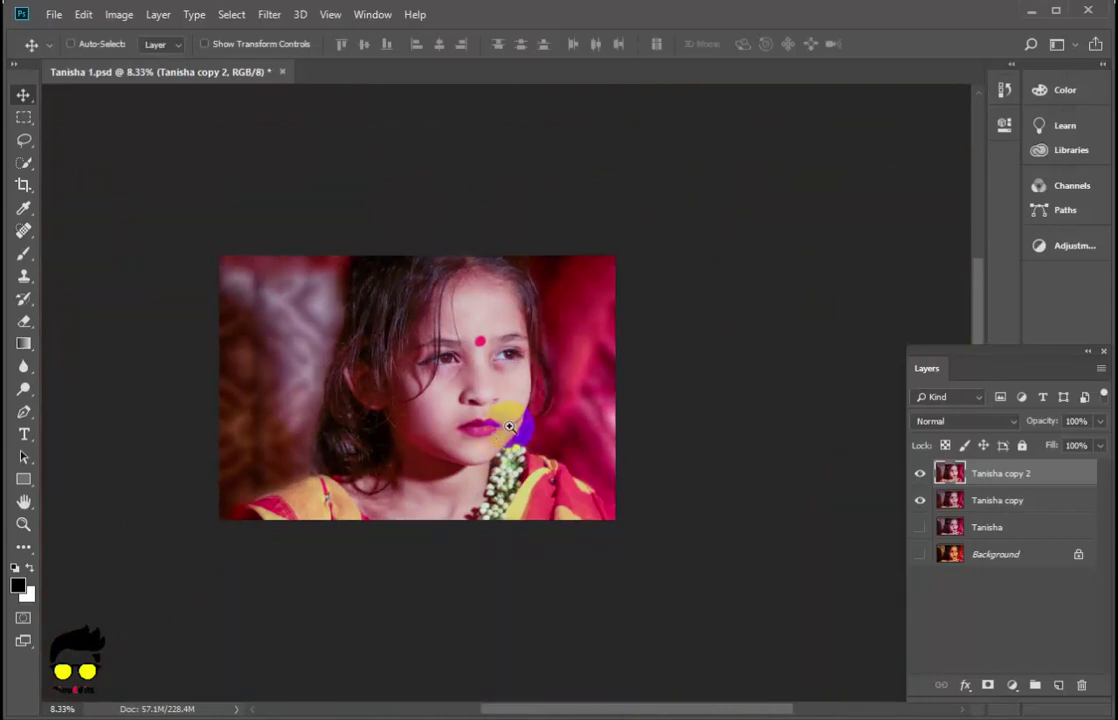
scroll(500, 425, "up", 1)
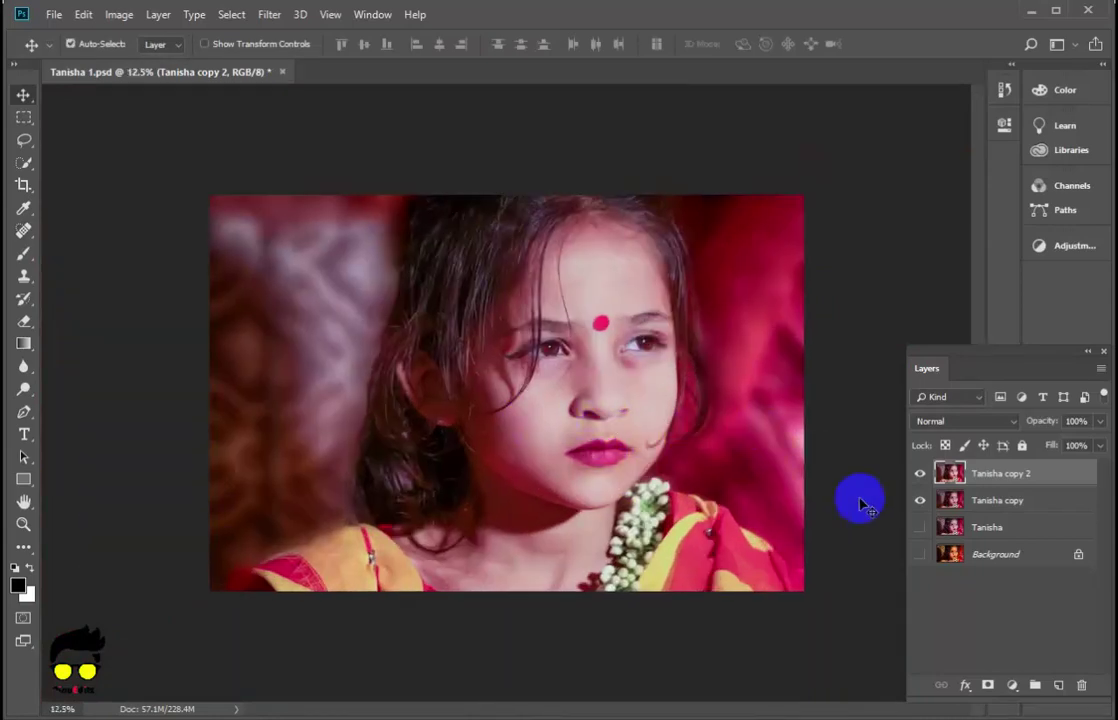
left_click(645, 361)
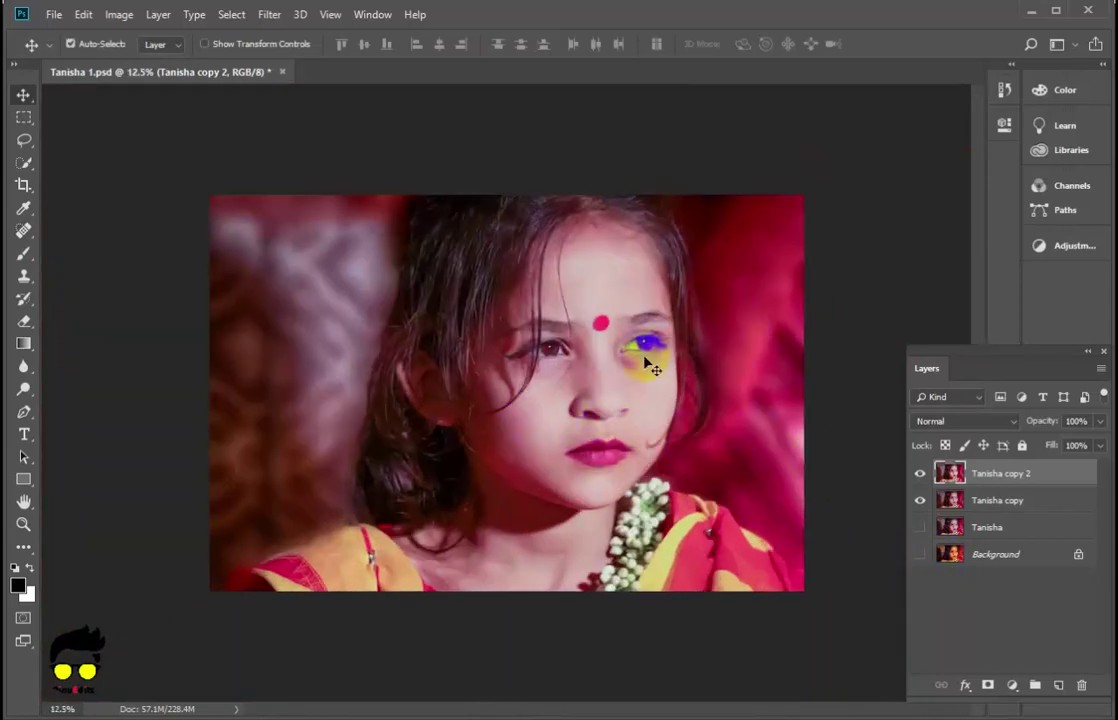
left_click(113, 18)
mouse_move(269, 14)
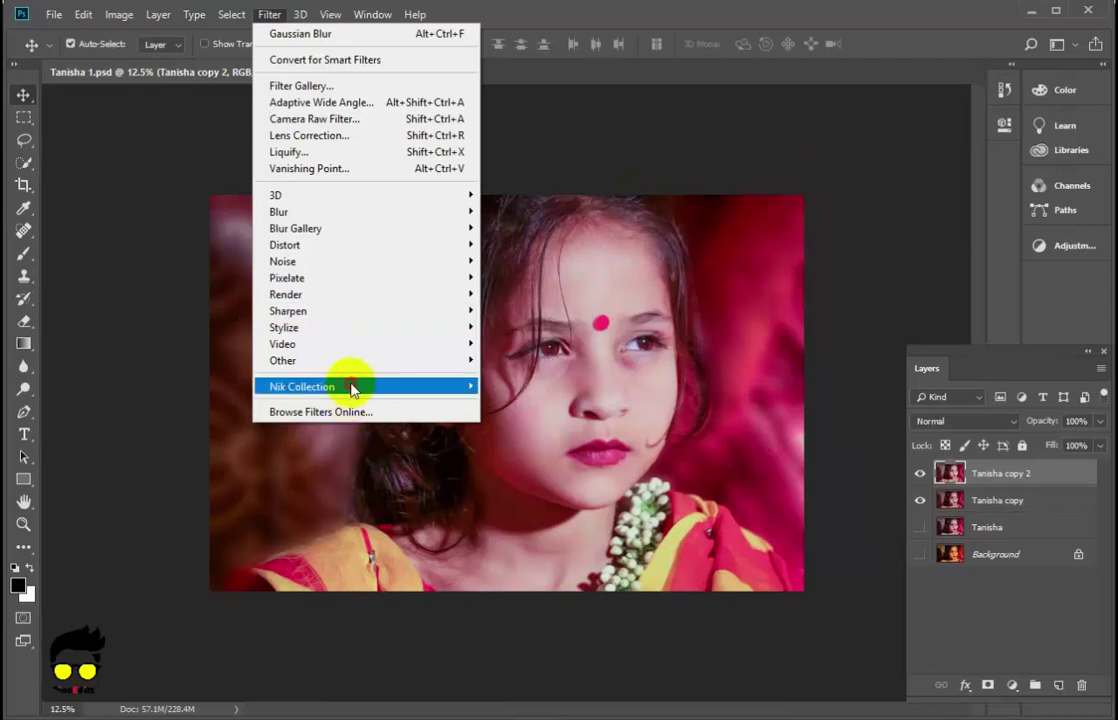
mouse_move(302, 386)
left_click(560, 402)
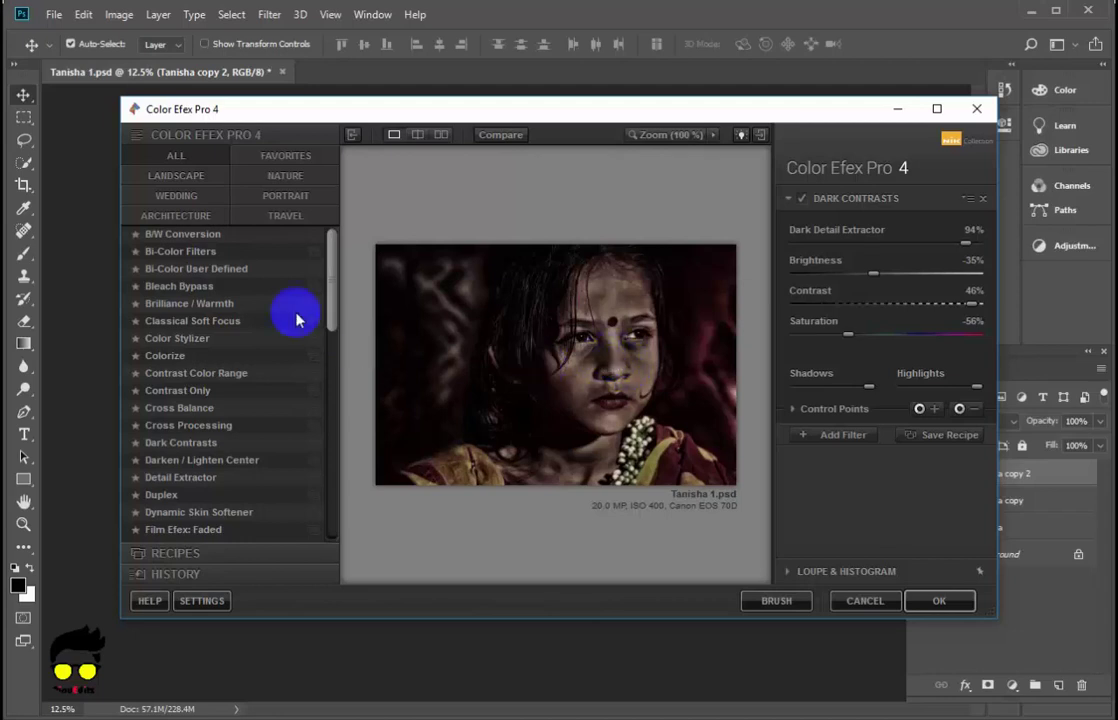
Step: Preview the Indian Summer, Image Borders, Infrared Film and Ink filters
scroll(213, 318, "down", 3)
scroll(200, 325, "down", 5)
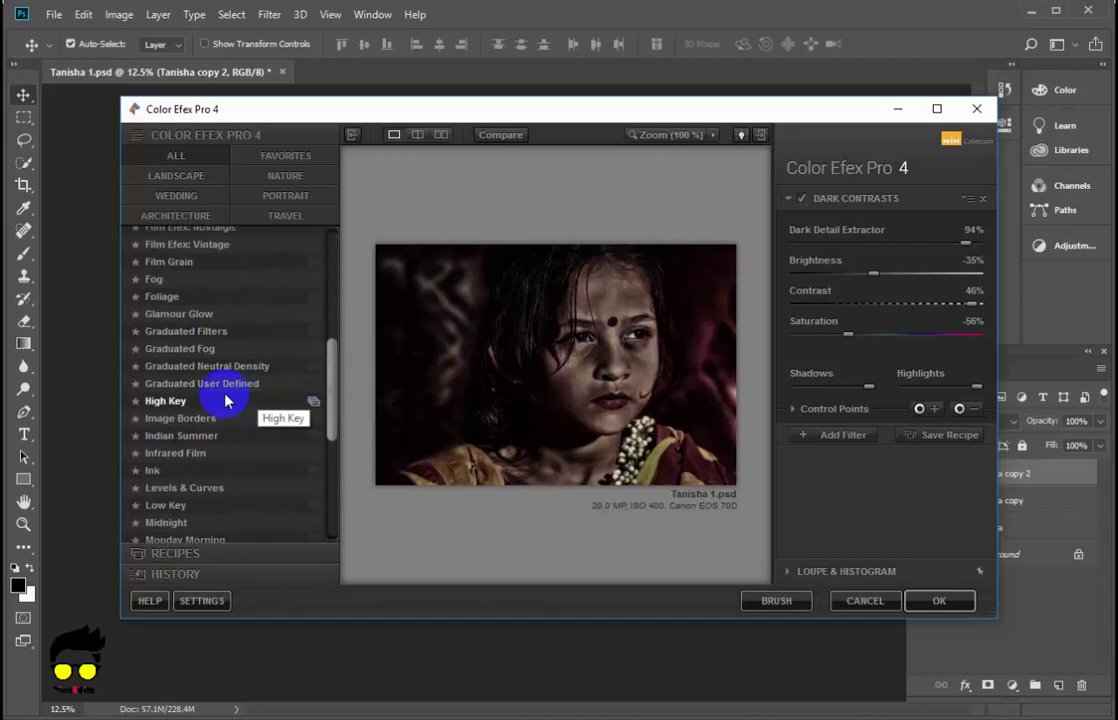
scroll(224, 398, "up", 2)
scroll(225, 412, "down", 2)
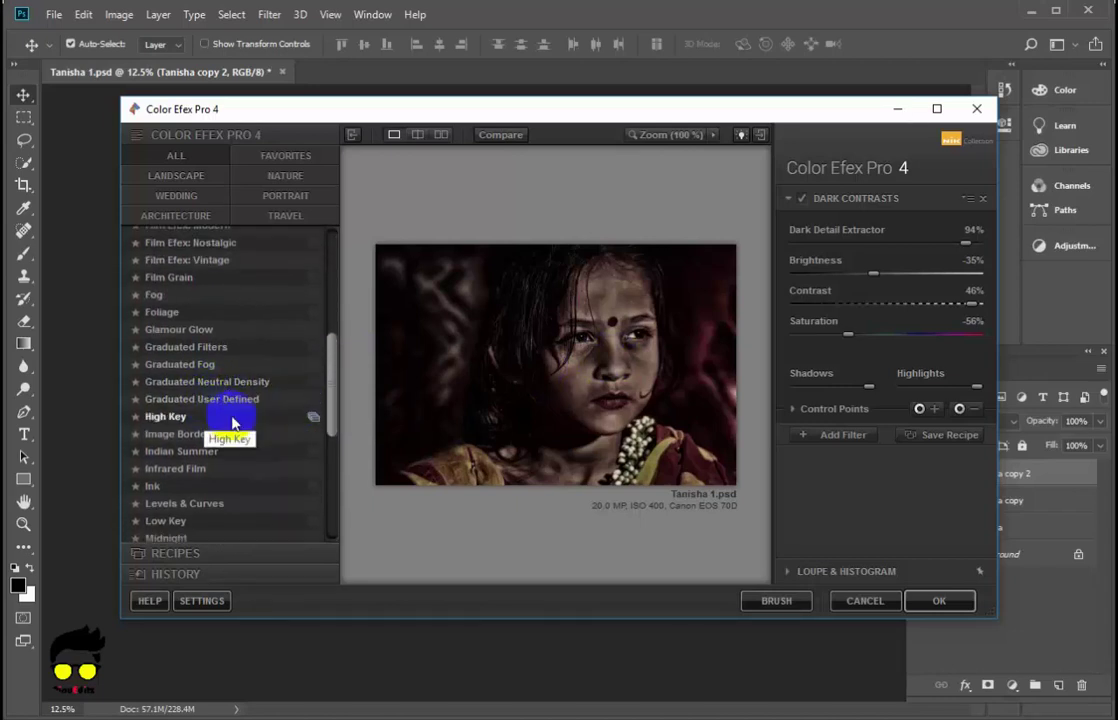
left_click(178, 436)
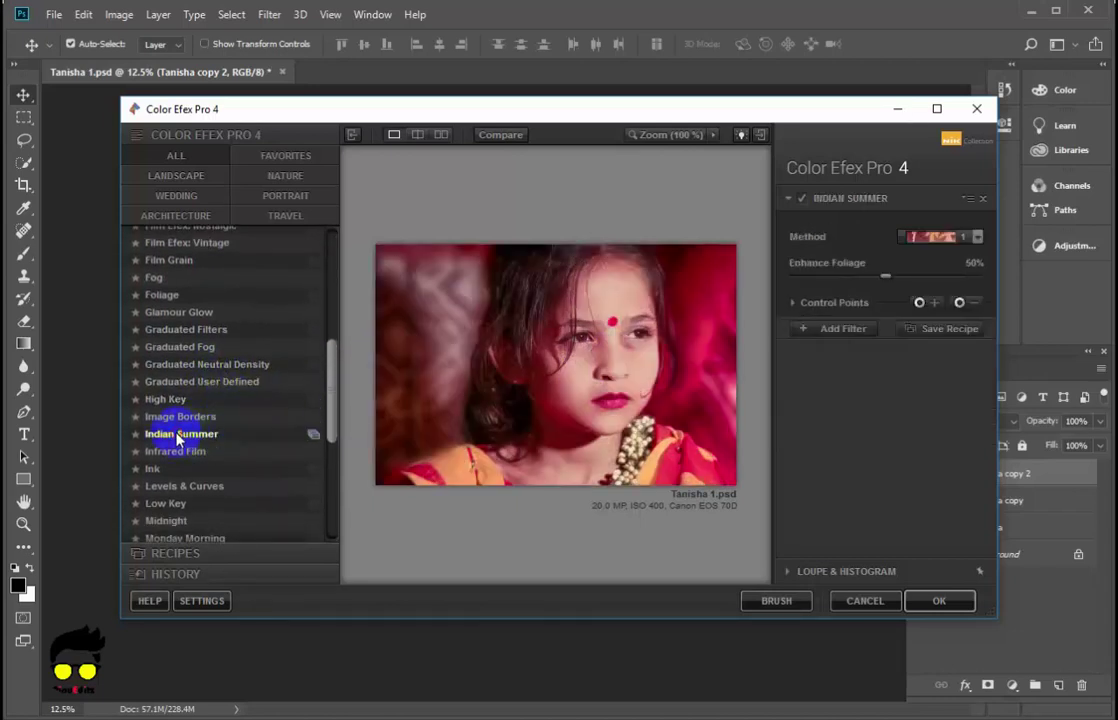
scroll(178, 410, "down", 2)
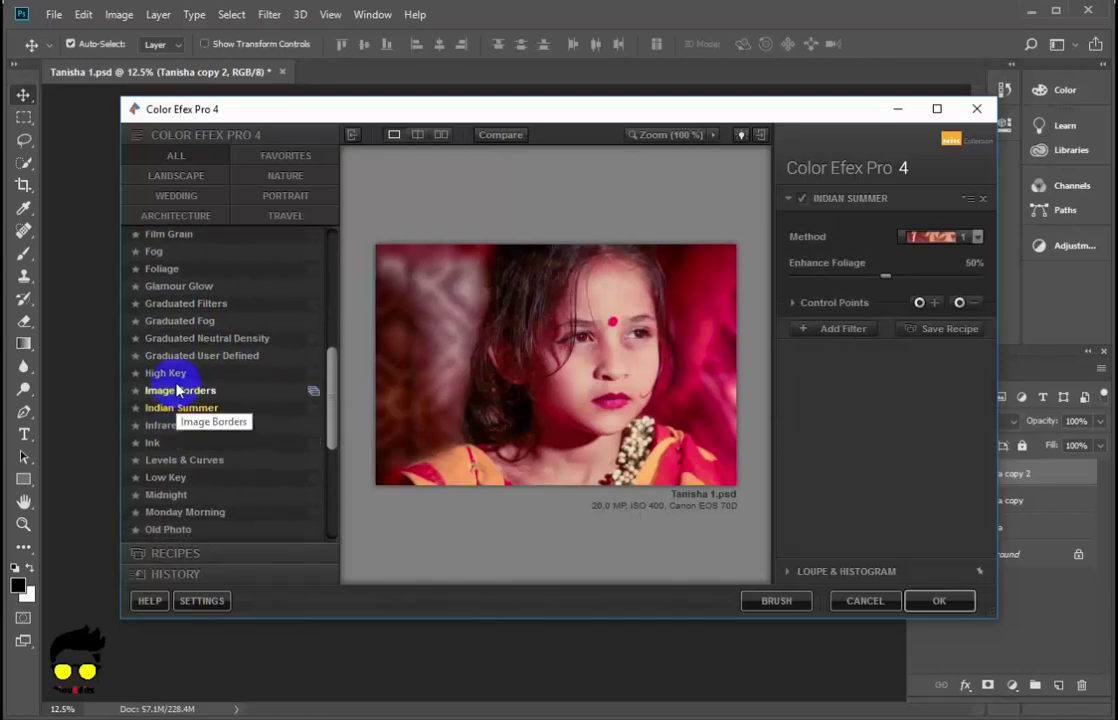
left_click(176, 392)
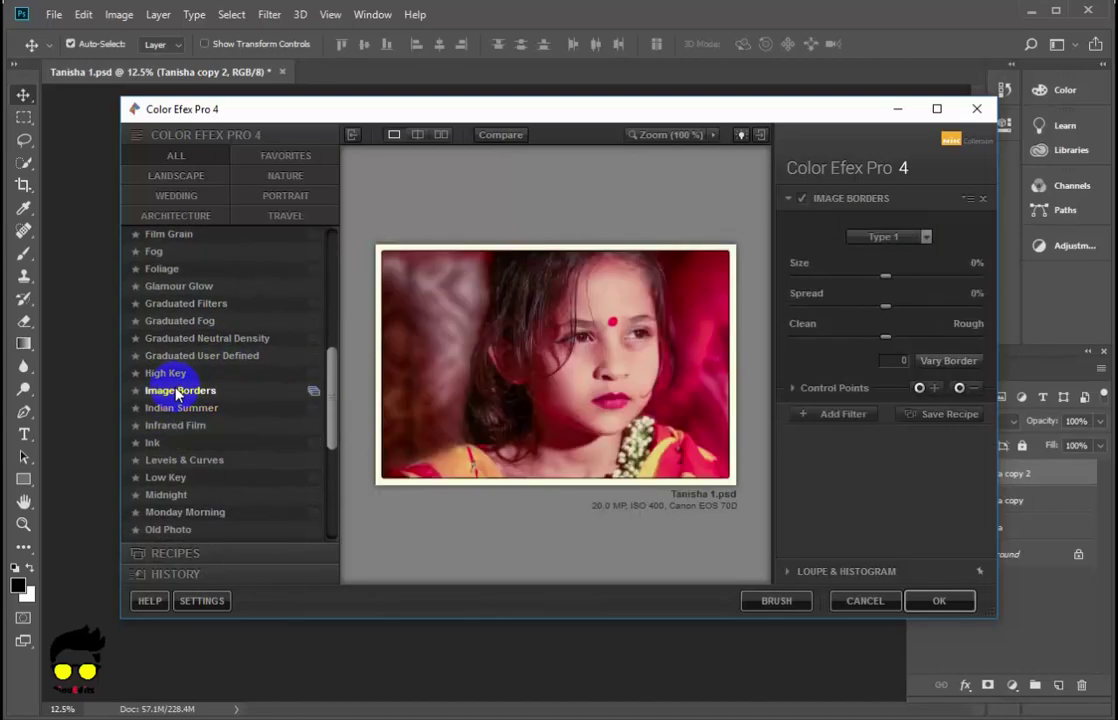
scroll(177, 394, "down", 1)
left_click(175, 400)
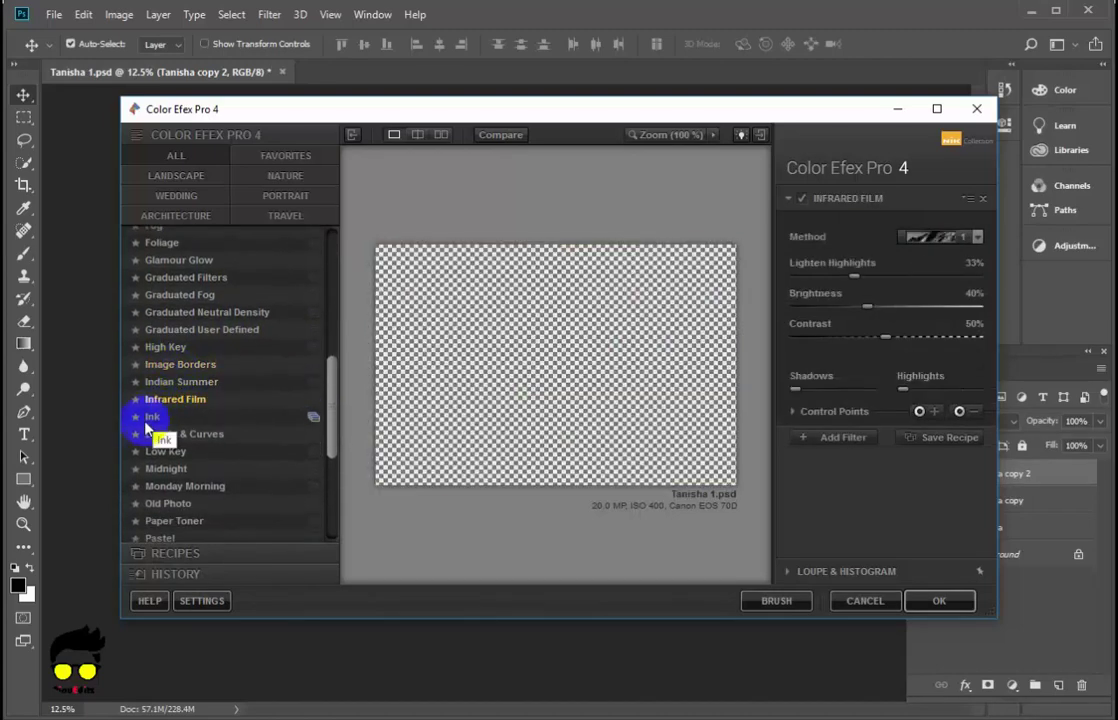
left_click(153, 418)
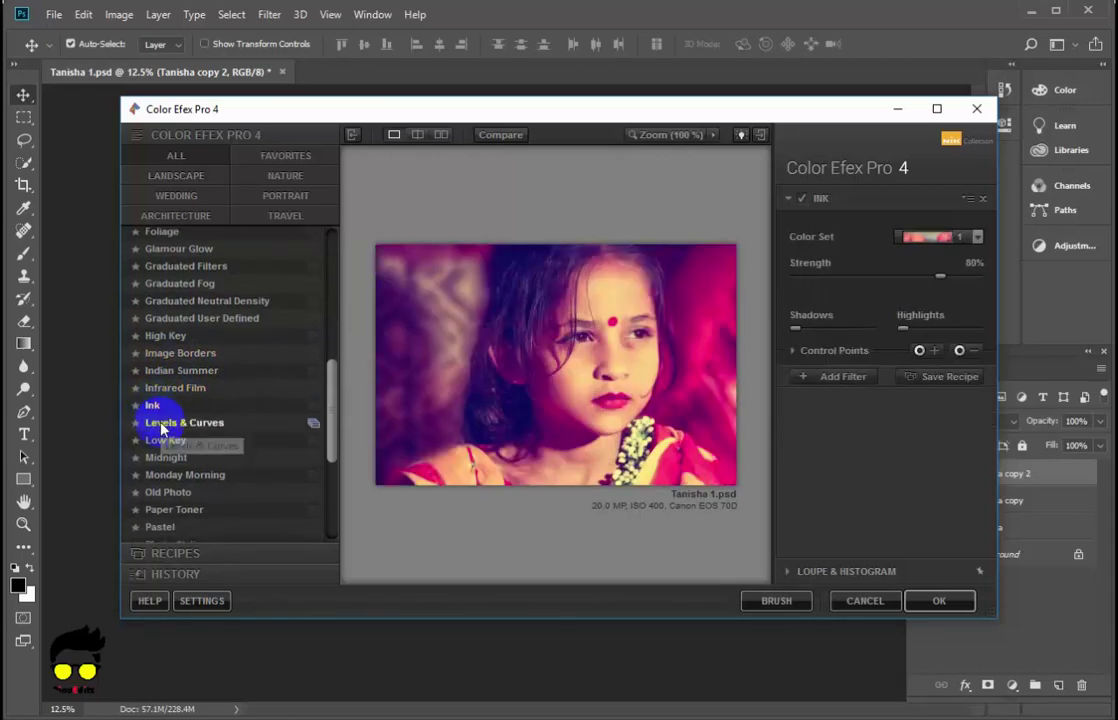
Step: Preview Skylight, Sunlight and Vignette: Blur, then apply the Vignette Filter
scroll(155, 421, "down", 4)
scroll(160, 430, "down", 2)
scroll(195, 420, "down", 2)
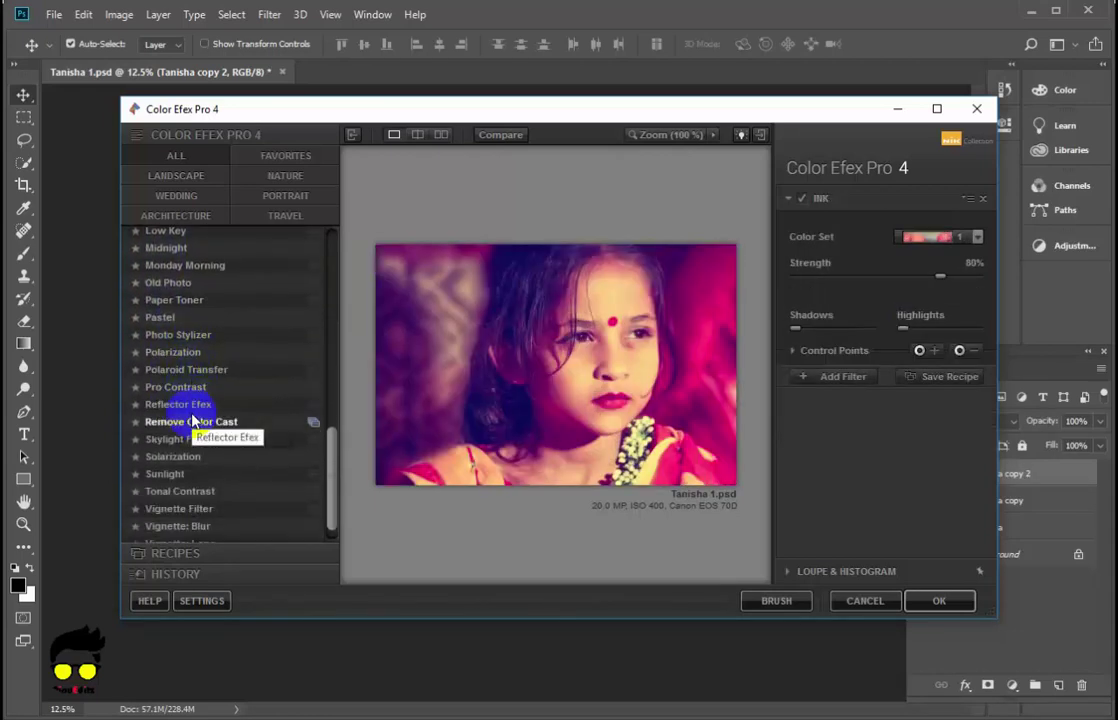
scroll(195, 420, "down", 1)
left_click(178, 412)
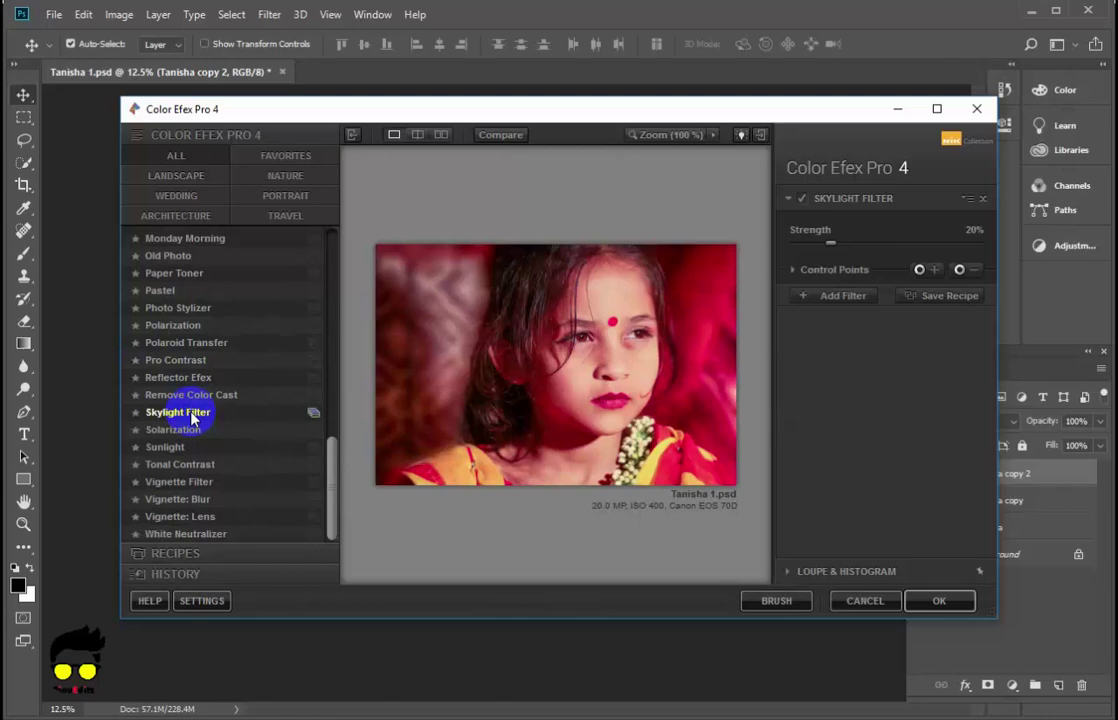
left_click(166, 448)
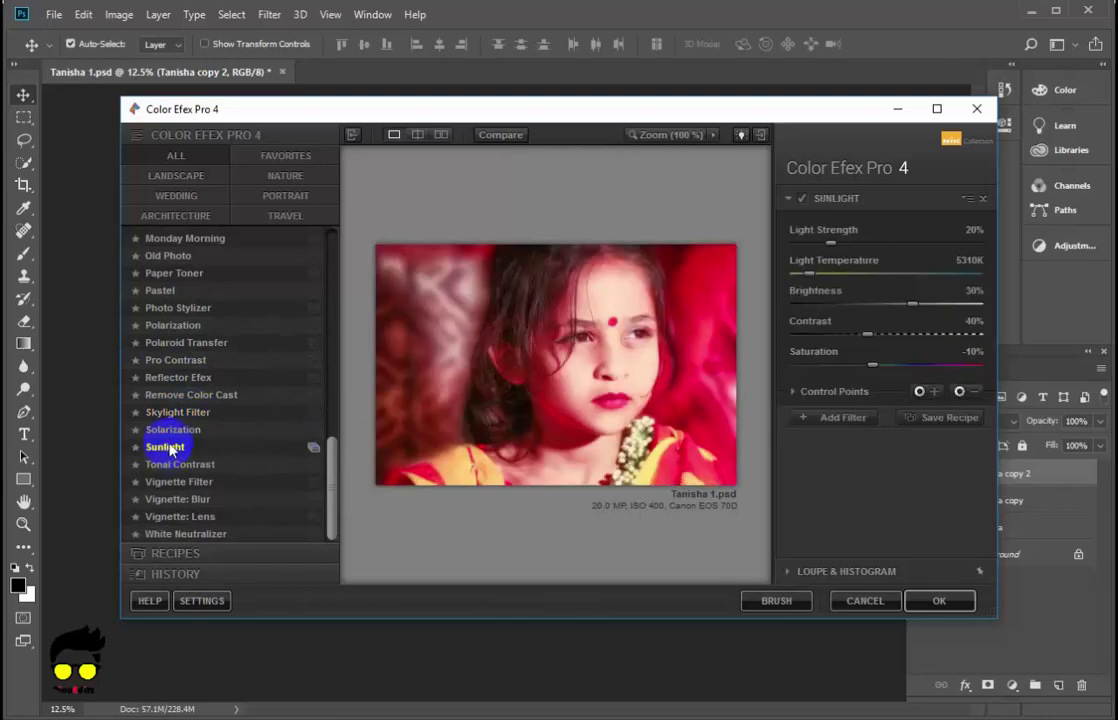
left_click(180, 502)
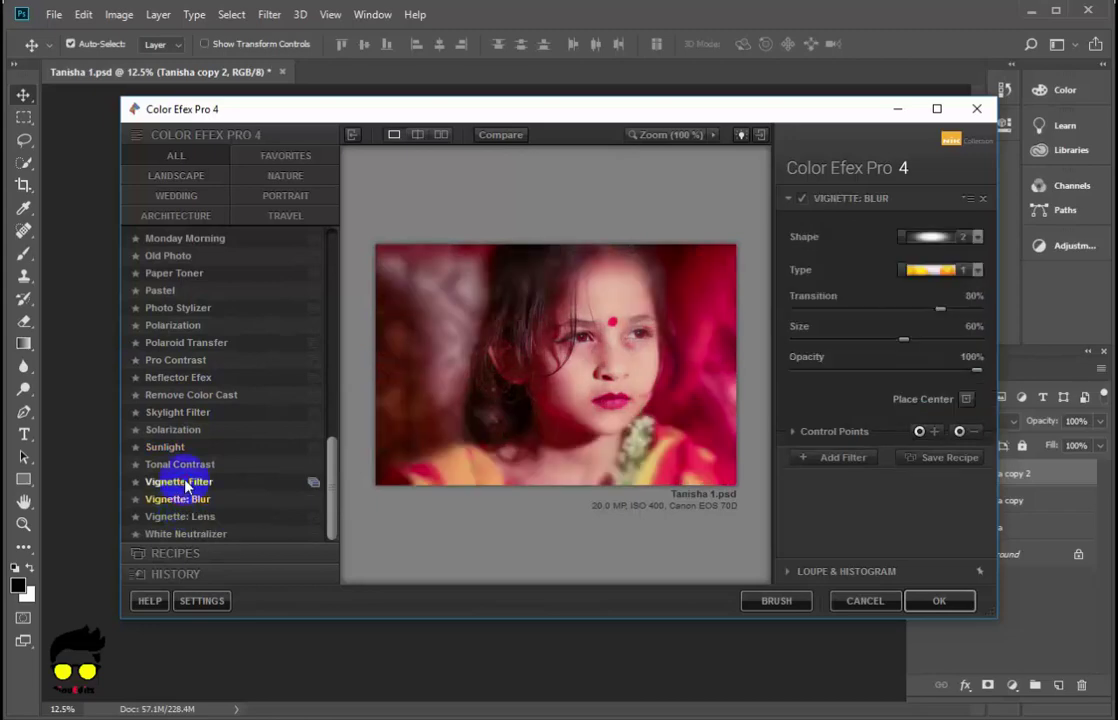
left_click(180, 482)
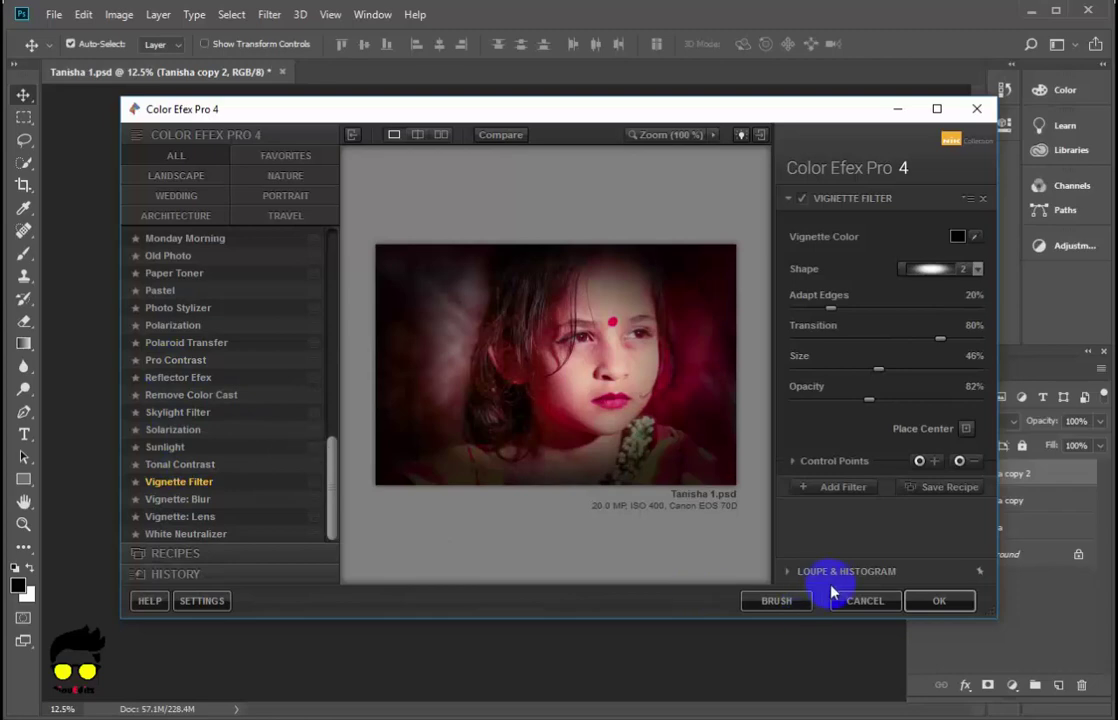
left_click(926, 603)
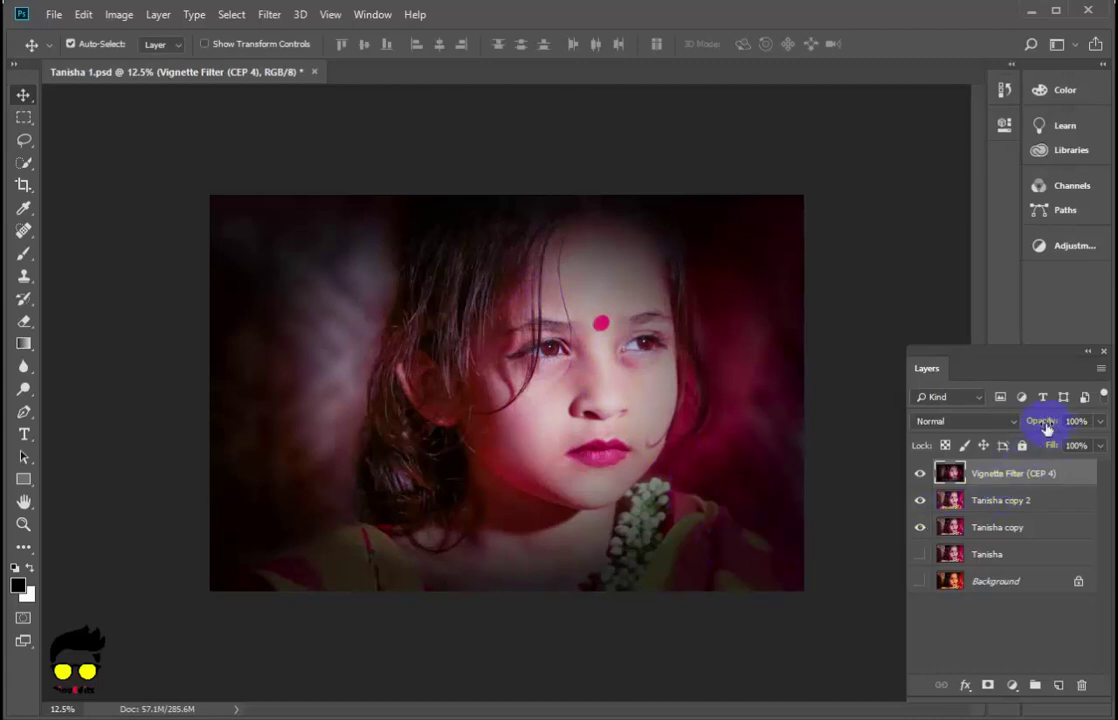
Step: Set the Vignette Filter (CEP 4) layer opacity to 83% and deselect it
mouse_move(1031, 421)
left_mouse_down()
mouse_move(1040, 435)
mouse_move(1044, 424)
left_mouse_up()
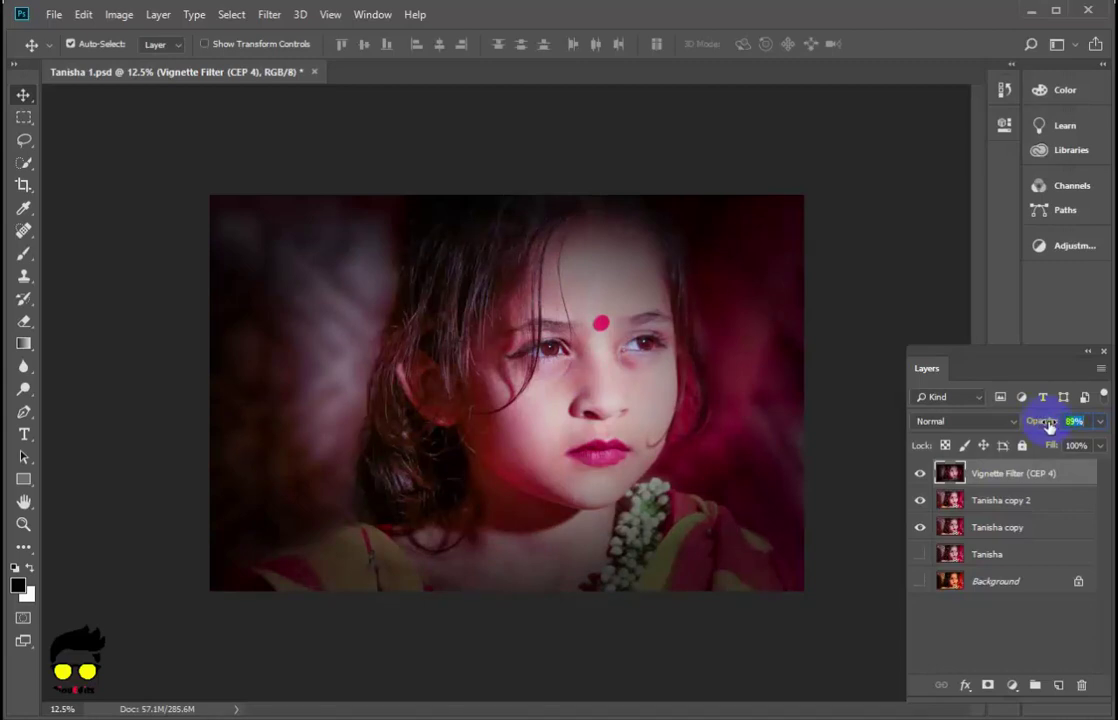
left_click_drag(1048, 427, 1041, 425)
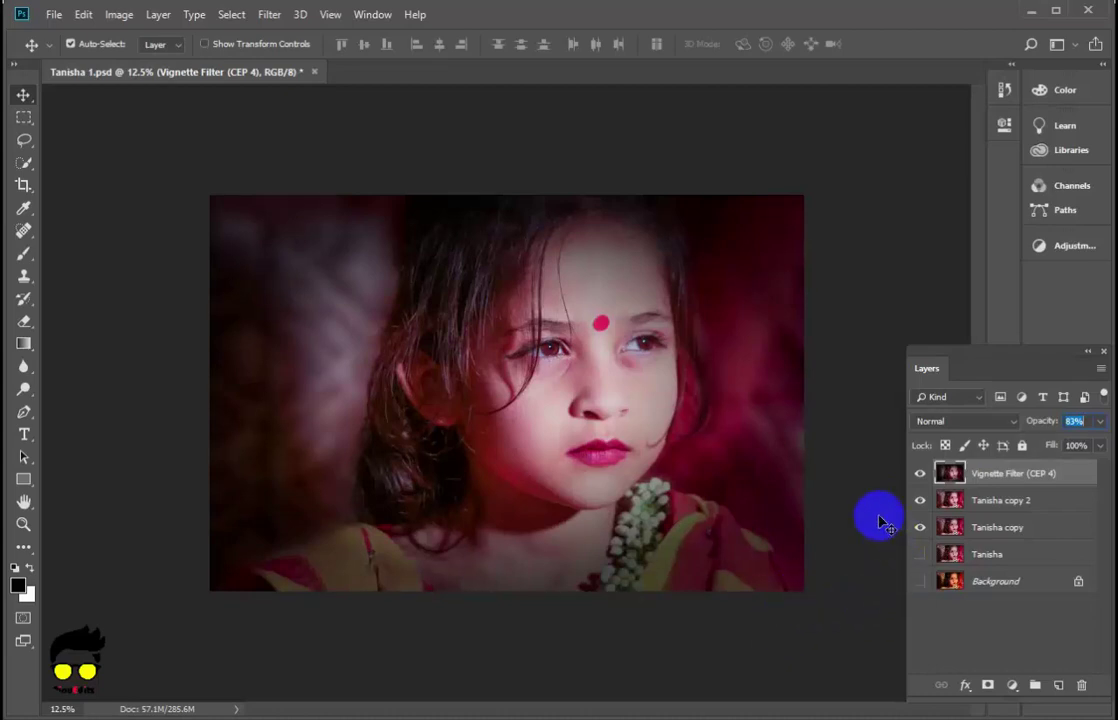
left_click(858, 414)
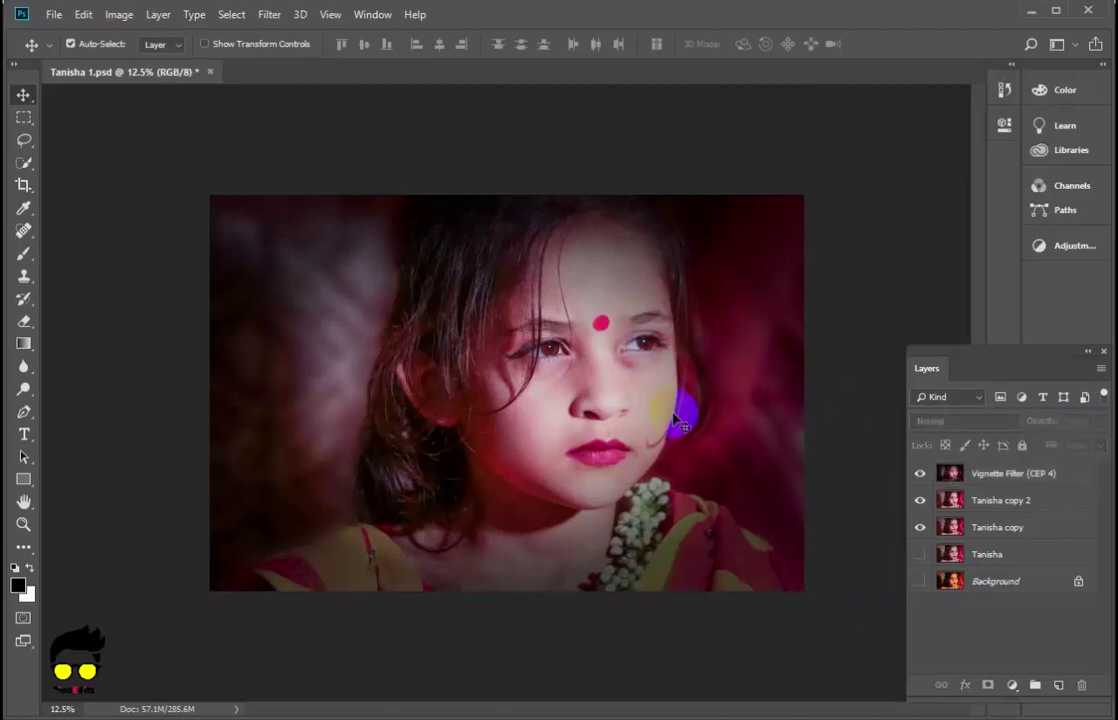